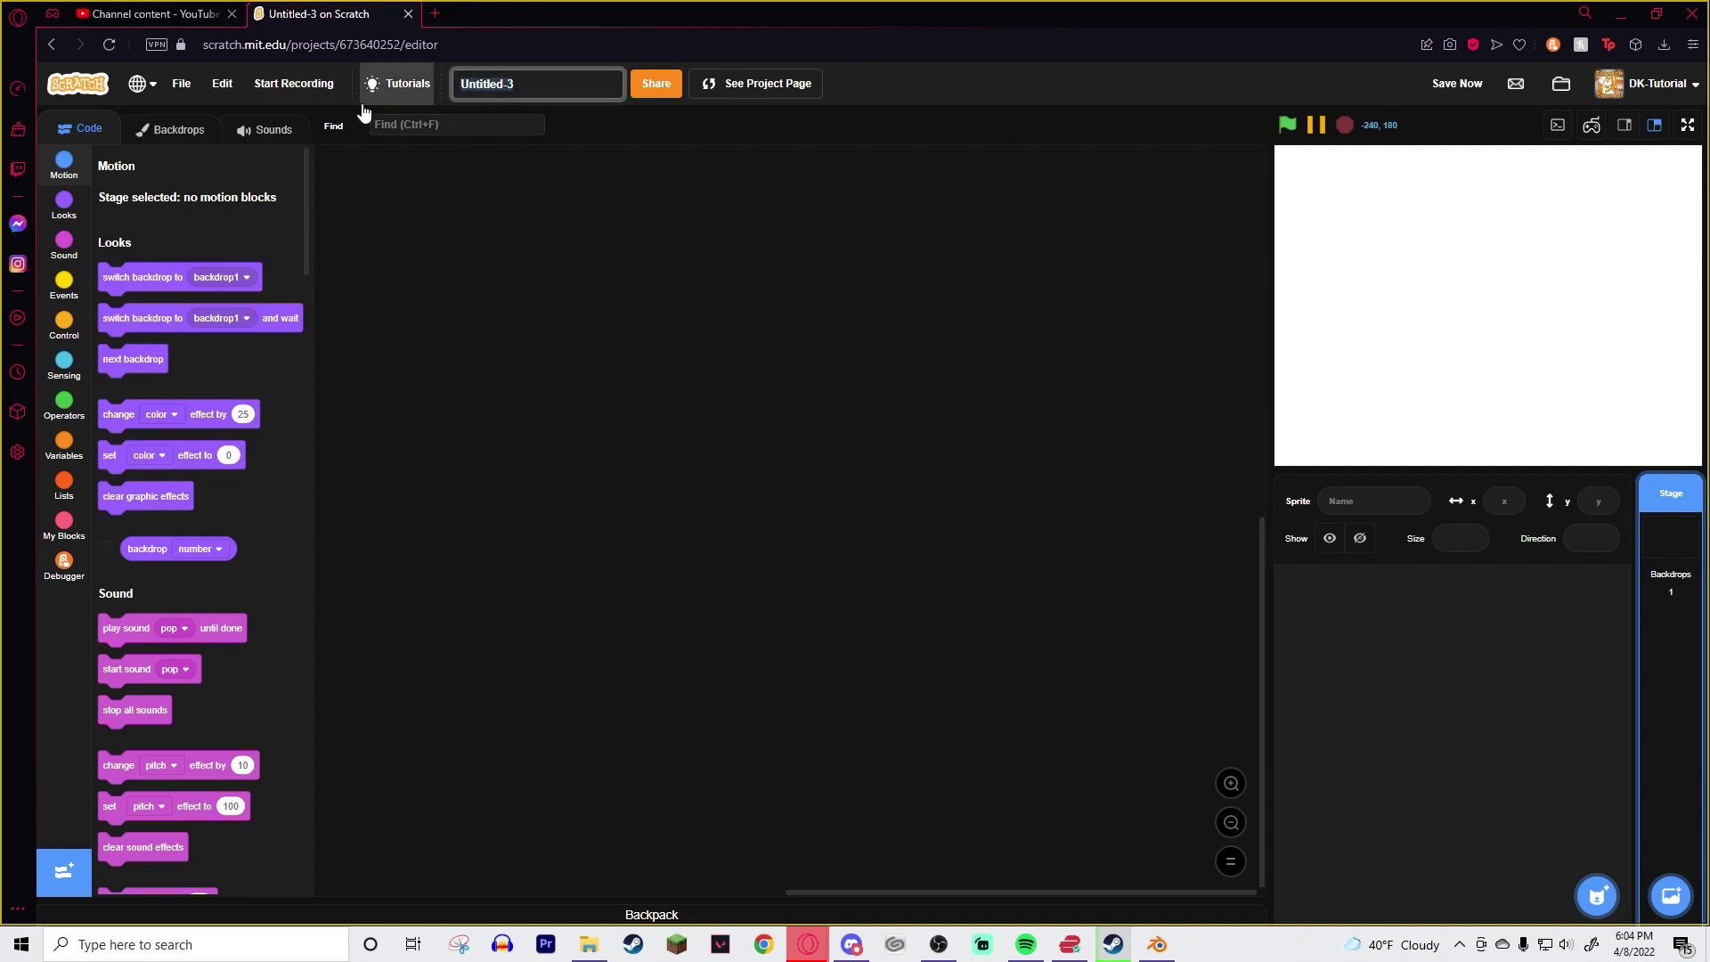
- Retitle the Scratch project '3D Model Illusion Tutorial' and save it
{"action": "type", "text": "3D Model Illusion Tutorial"}
{"action": "key", "text": "Return"}
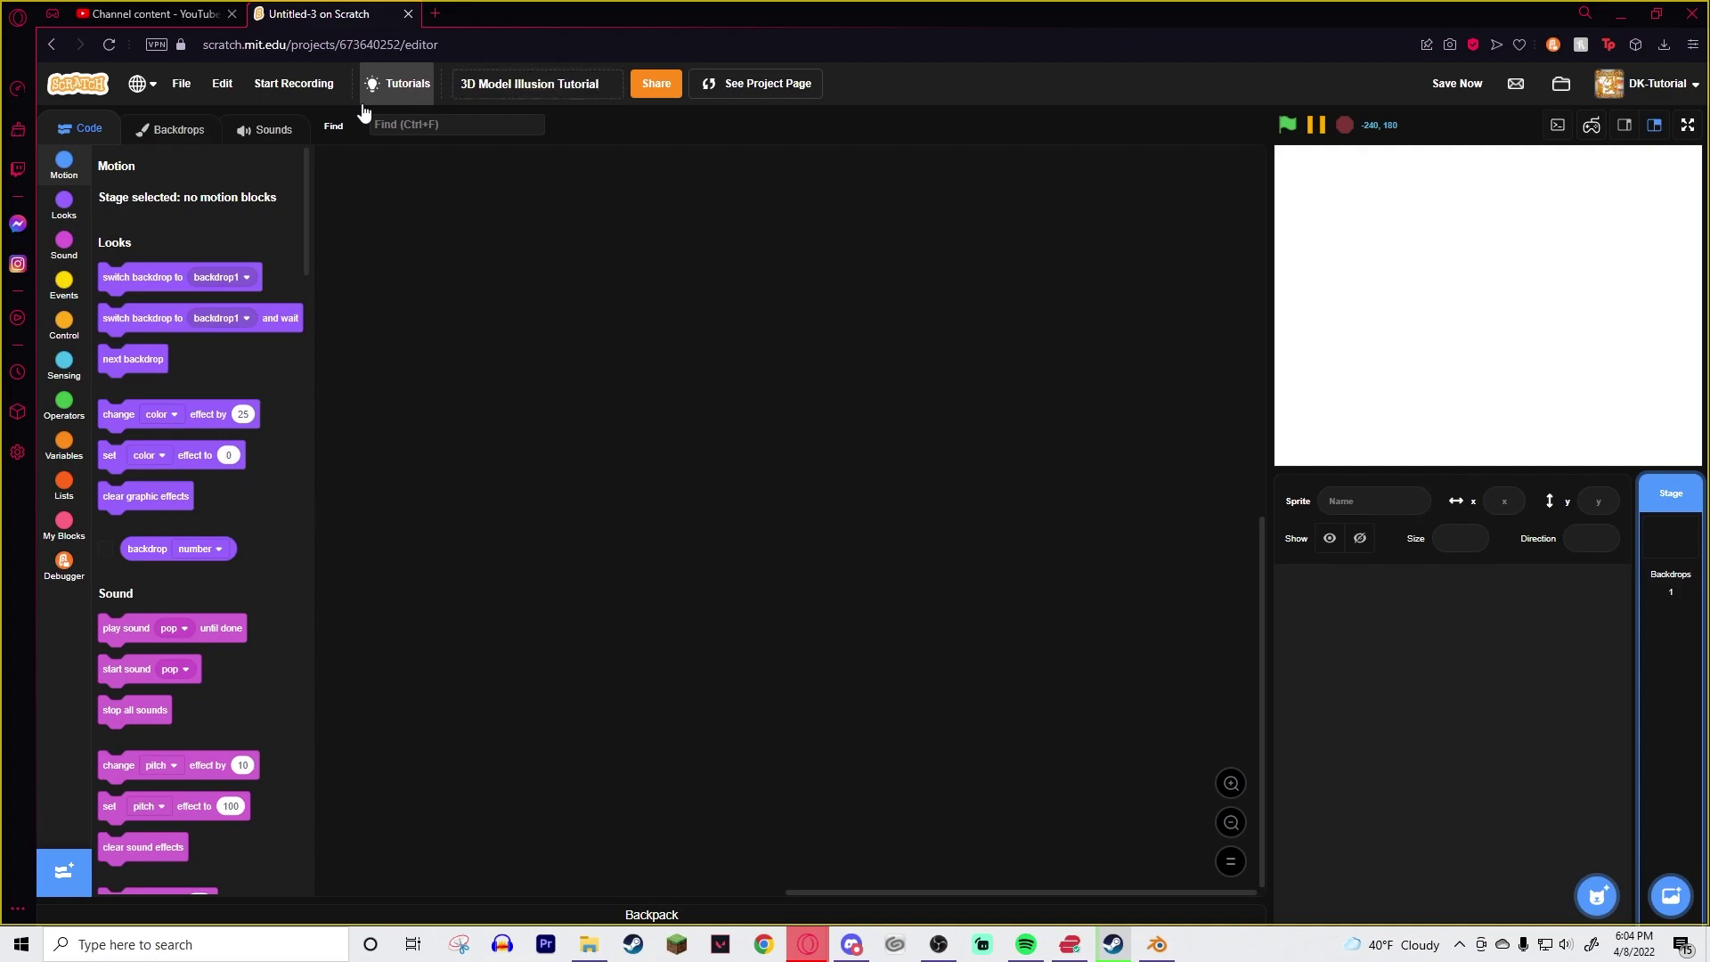
{"action": "left_click", "coordinate": [1457, 83]}
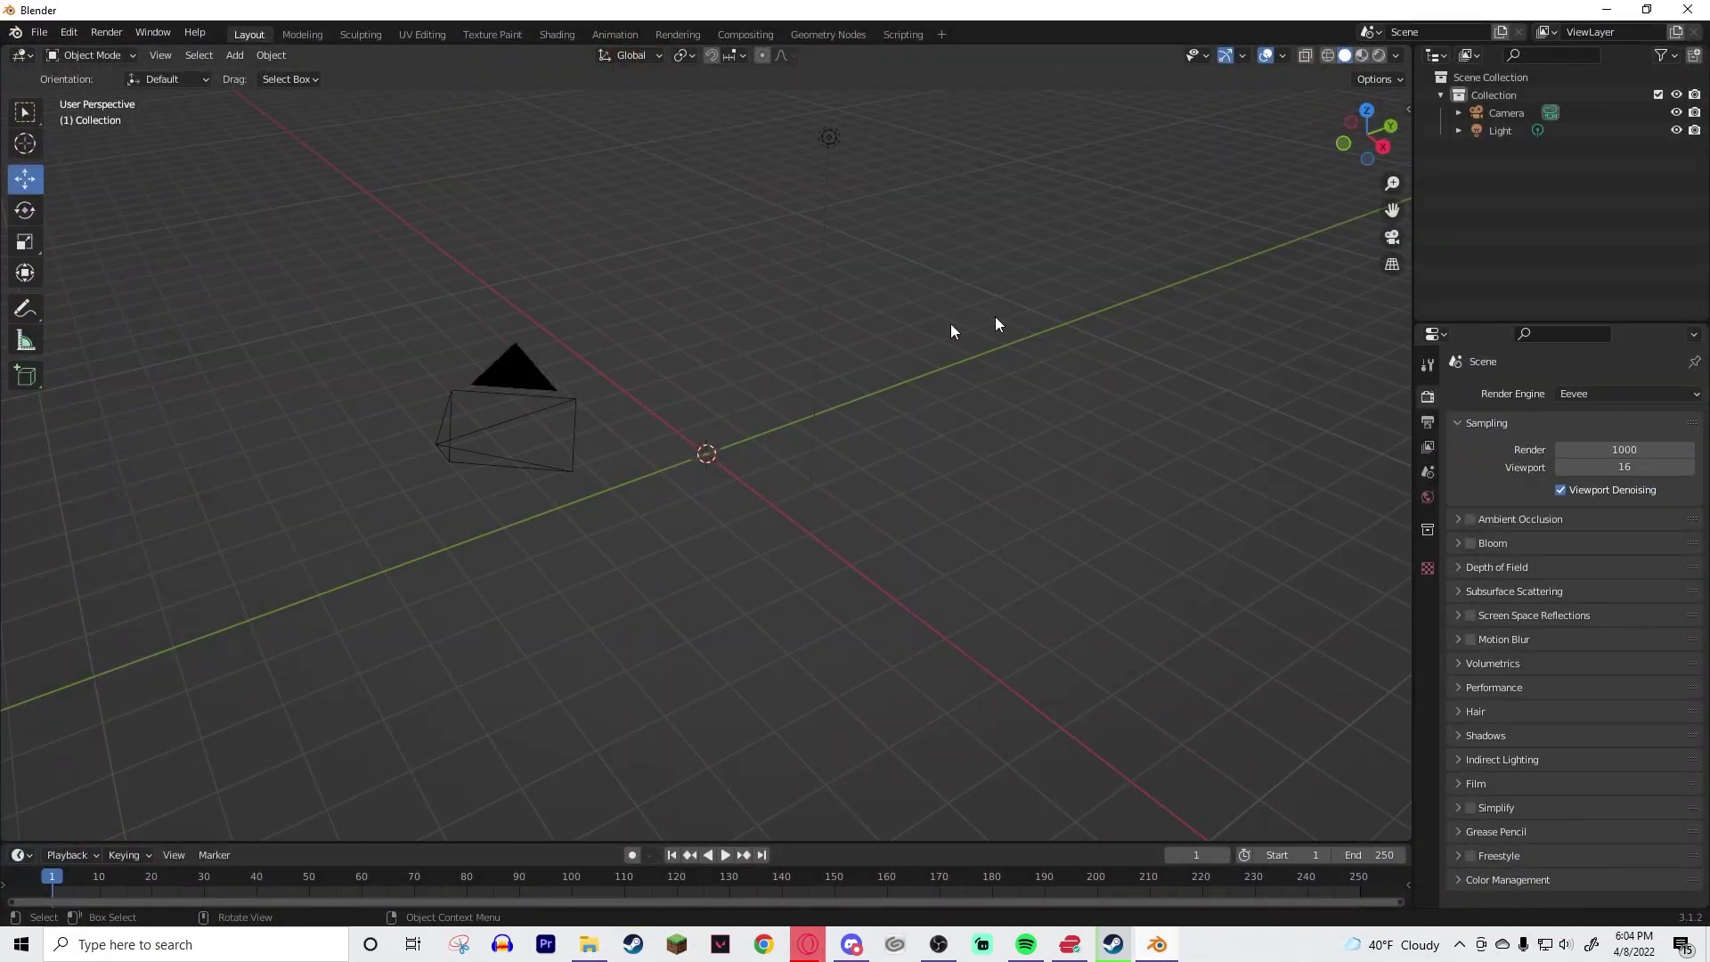
- Orbit the Blender viewport to a raised angle over the grid and browse the Object menu
{"action": "middle_click_drag", "start_coordinate": [1056, 394], "coordinate": [881, 484]}
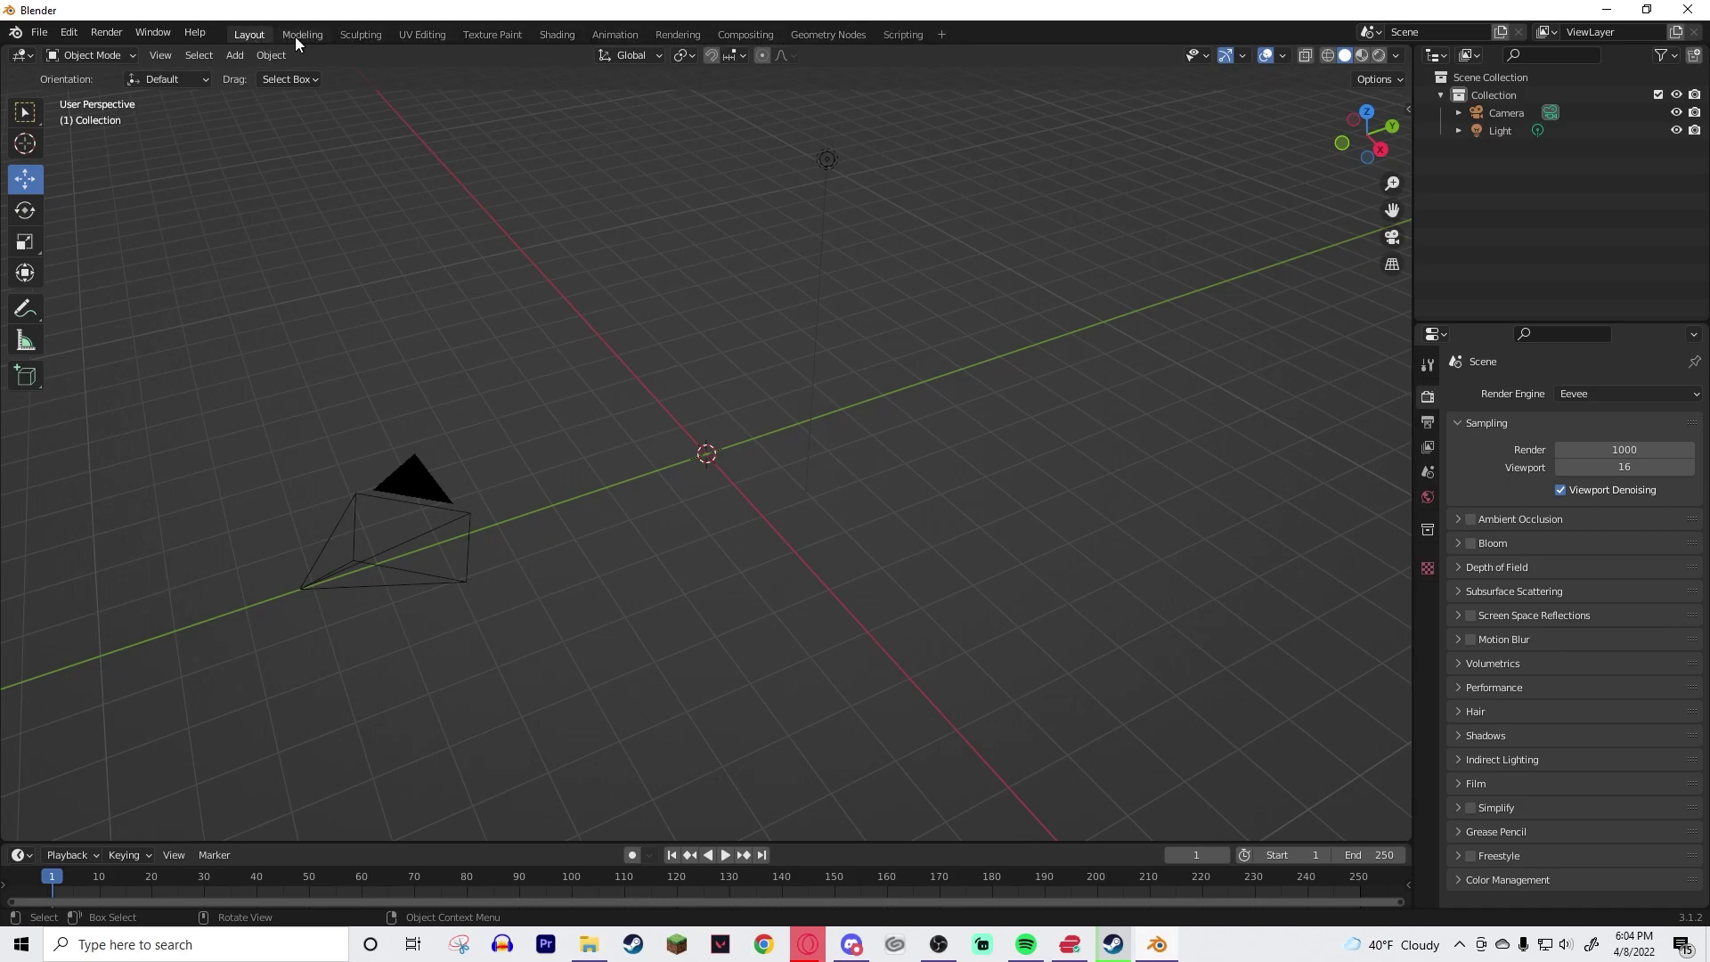
{"action": "left_click", "coordinate": [270, 57]}
- Draw a cube at the world origin with Add Cube, undoing a misplaced first attempt
{"action": "left_click", "coordinate": [29, 378]}
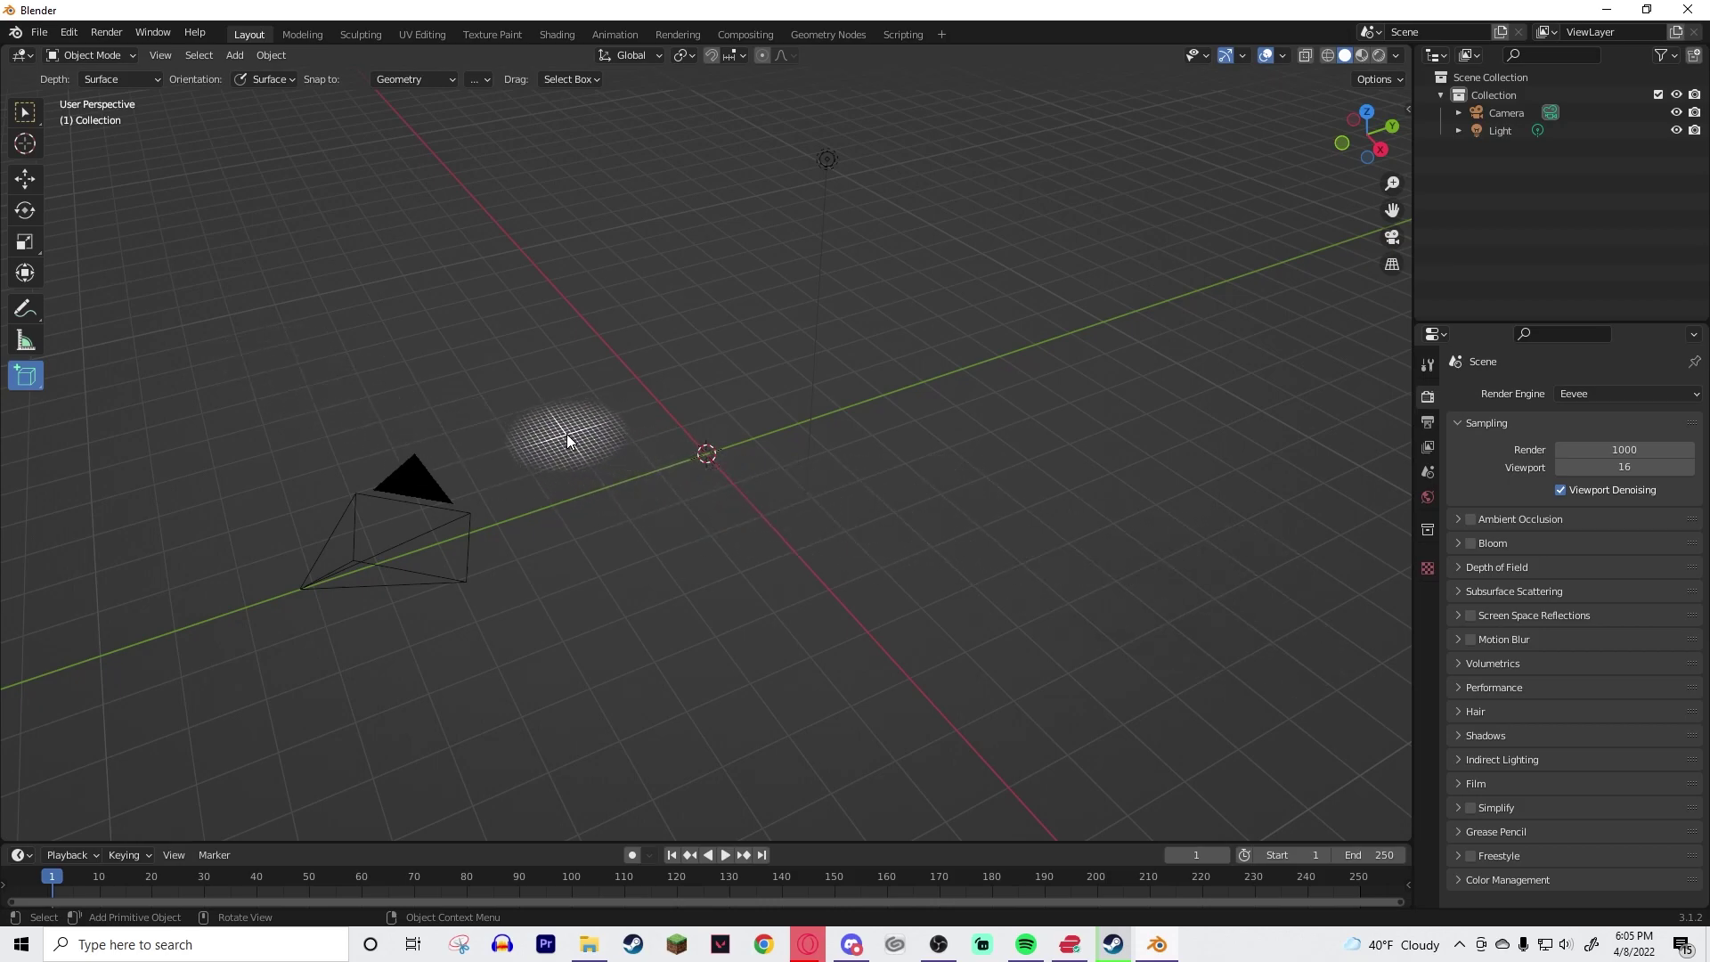
{"action": "mouse_move", "coordinate": [563, 429]}
{"action": "left_mouse_down"}
{"action": "mouse_move", "coordinate": [911, 506]}
{"action": "mouse_move", "coordinate": [1024, 508]}
{"action": "mouse_move", "coordinate": [703, 450]}
{"action": "left_mouse_up"}
{"action": "left_click", "coordinate": [698, 442]}
{"action": "key", "text": "ctrl+z"}
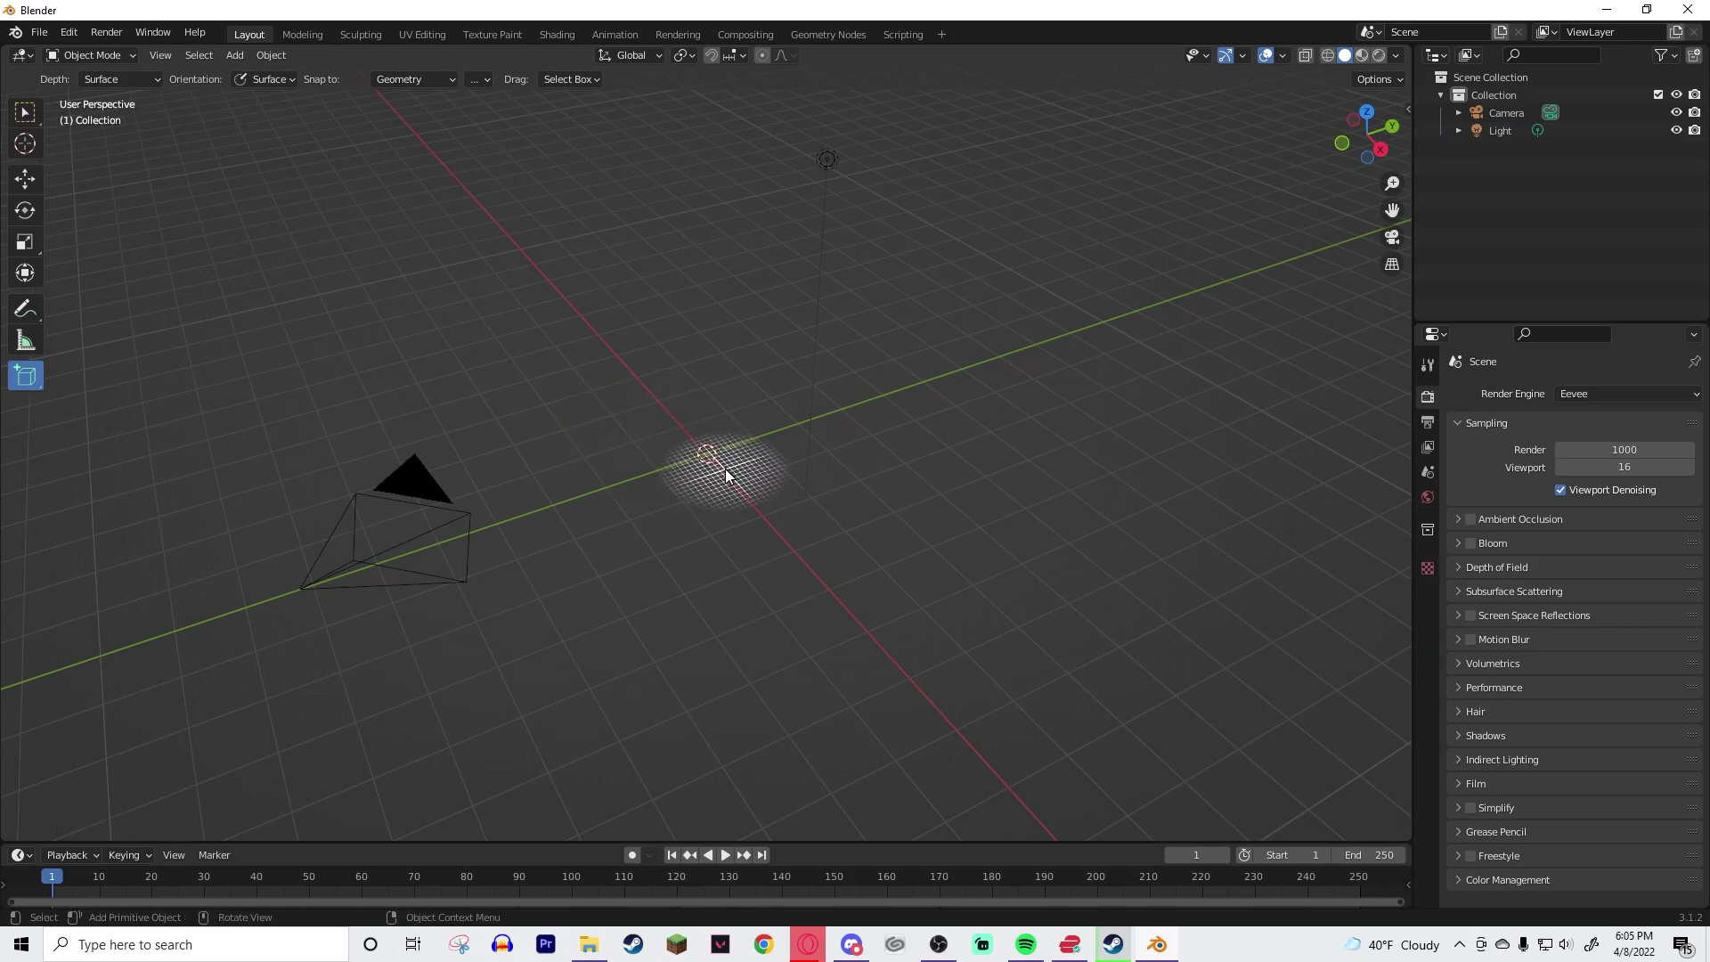
{"action": "left_click_drag", "start_coordinate": [641, 440], "coordinate": [777, 465]}
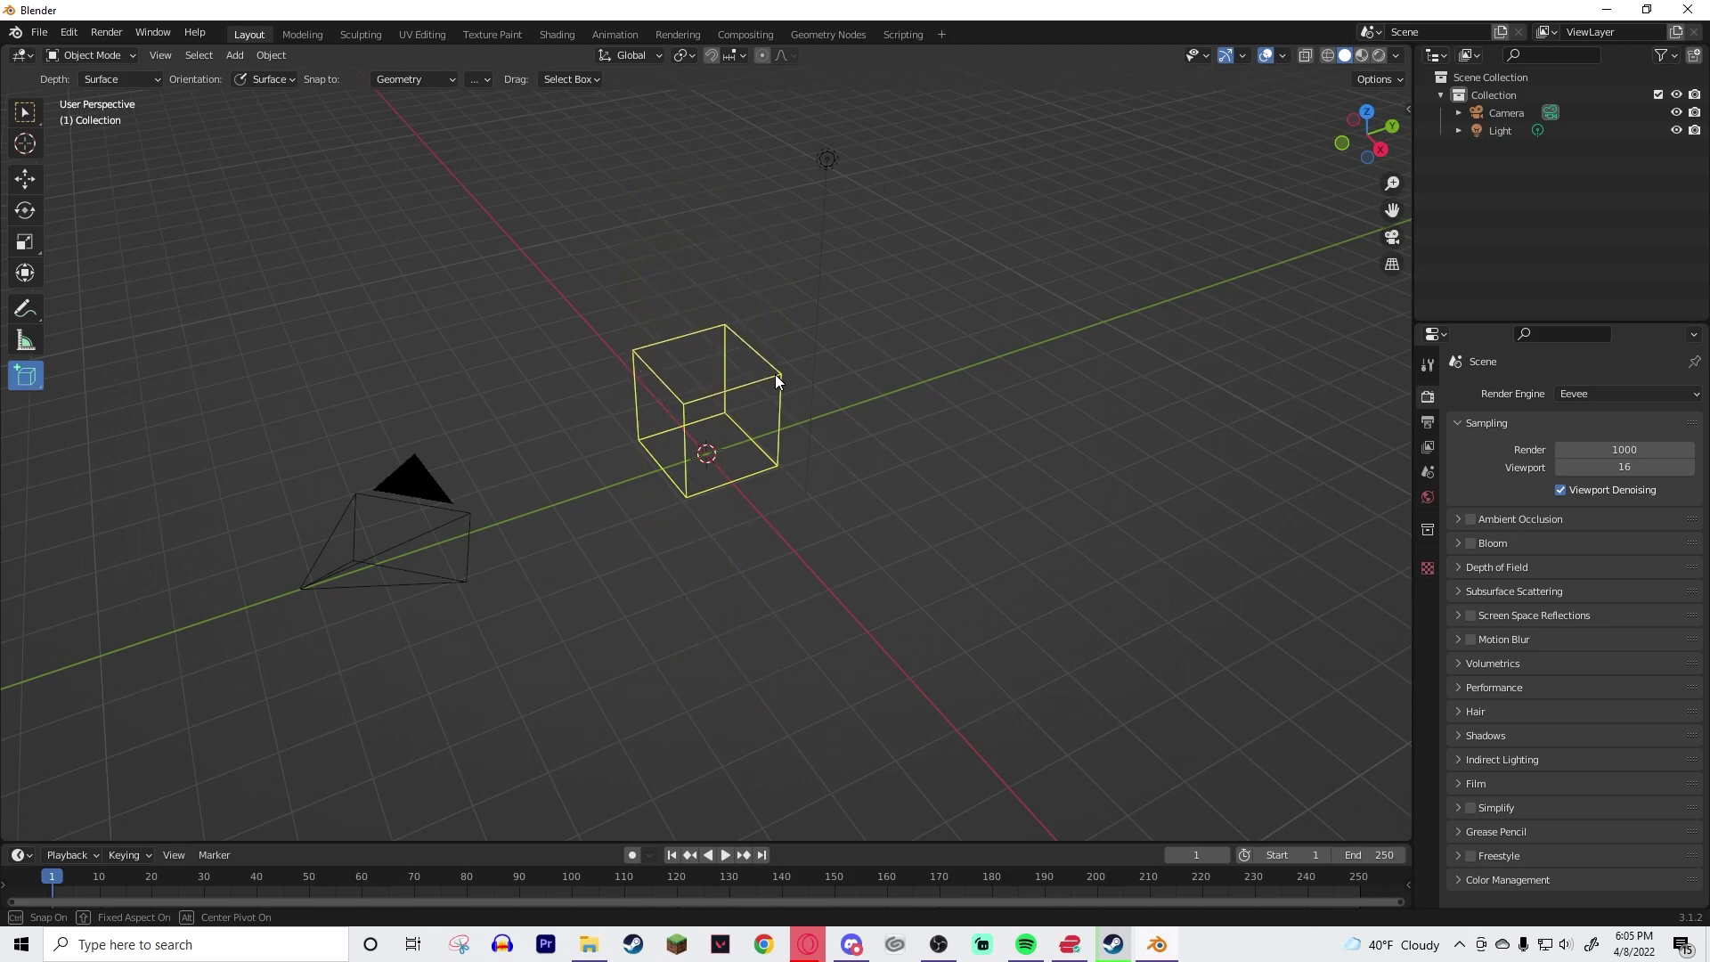
{"action": "left_click", "coordinate": [775, 374]}
{"action": "middle_click_drag", "start_coordinate": [775, 374], "coordinate": [853, 477]}
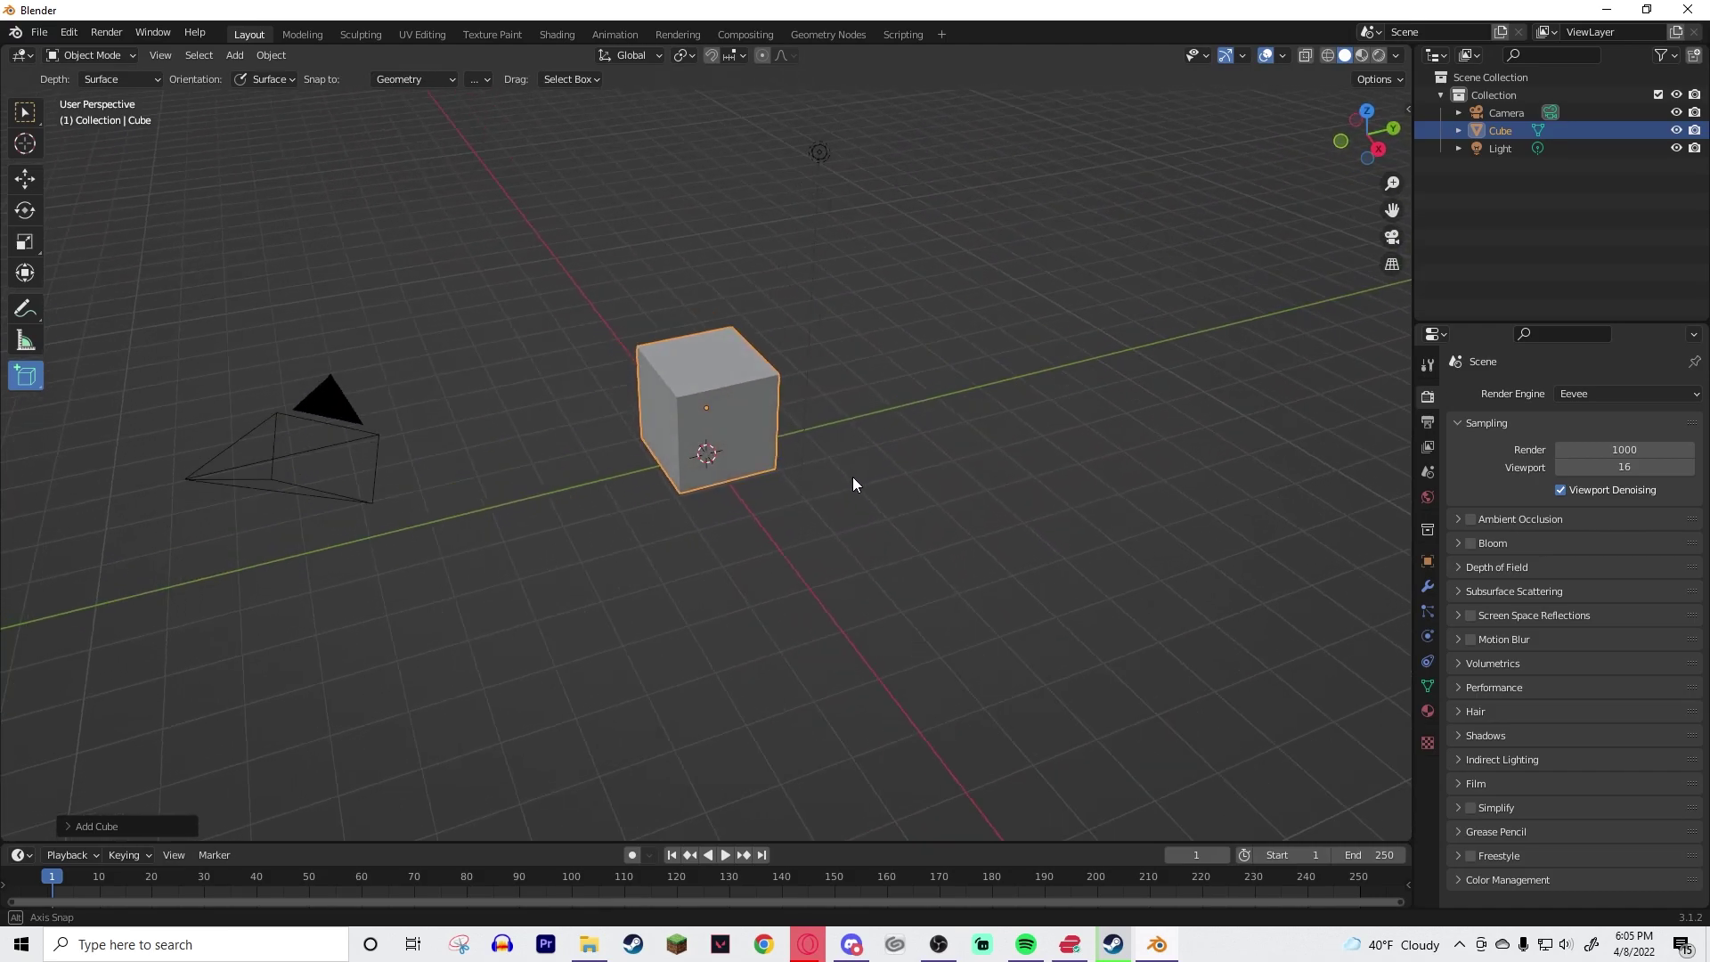
- Select the camera and place the 3D cursor on it
{"action": "left_click", "coordinate": [29, 113]}
{"action": "left_click", "coordinate": [328, 445]}
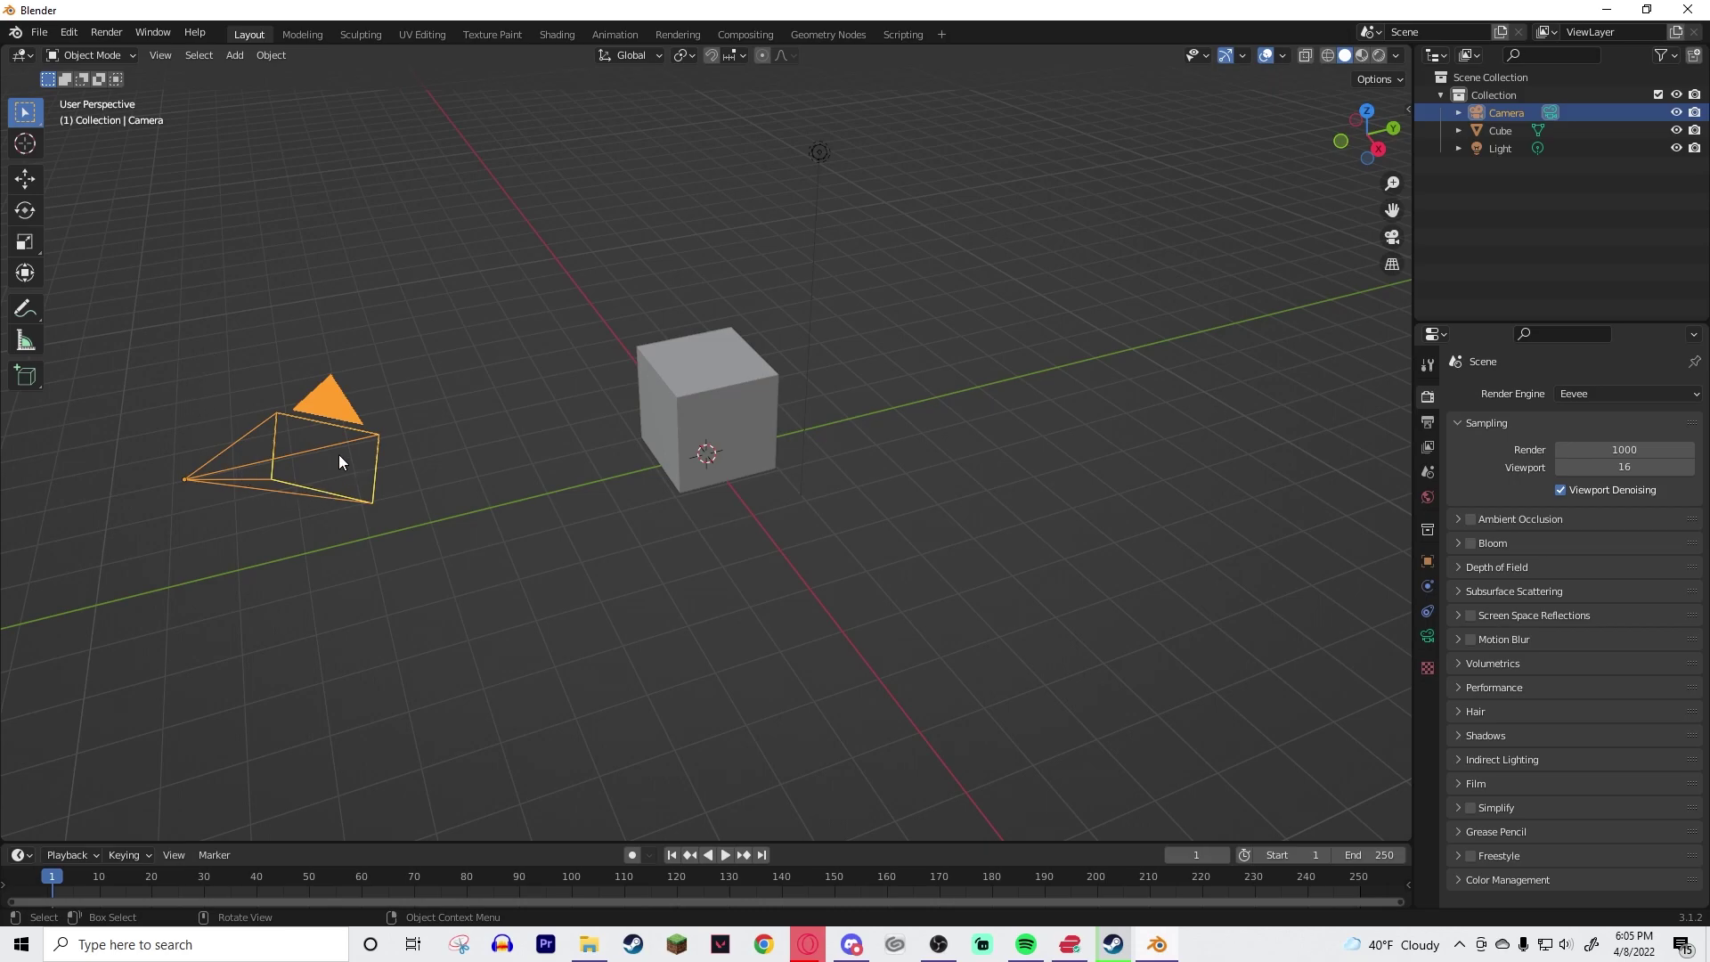
{"action": "right_click", "coordinate": [297, 444]}
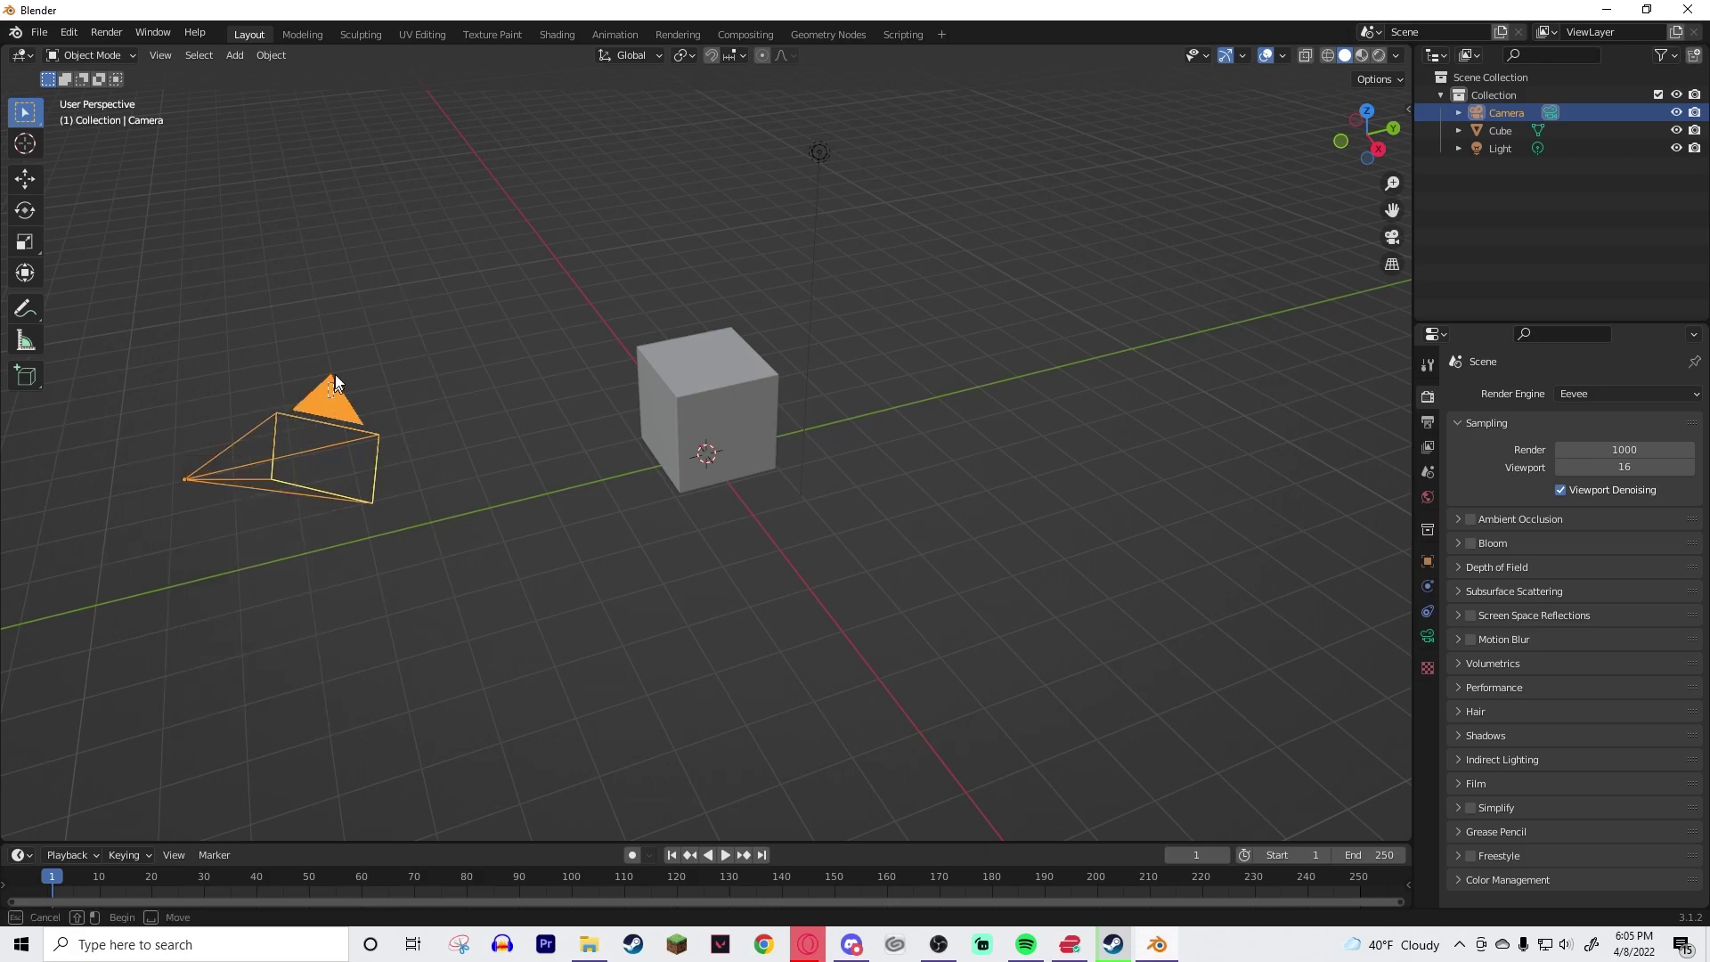
{"action": "left_click", "coordinate": [34, 145]}
{"action": "left_click", "coordinate": [300, 476]}
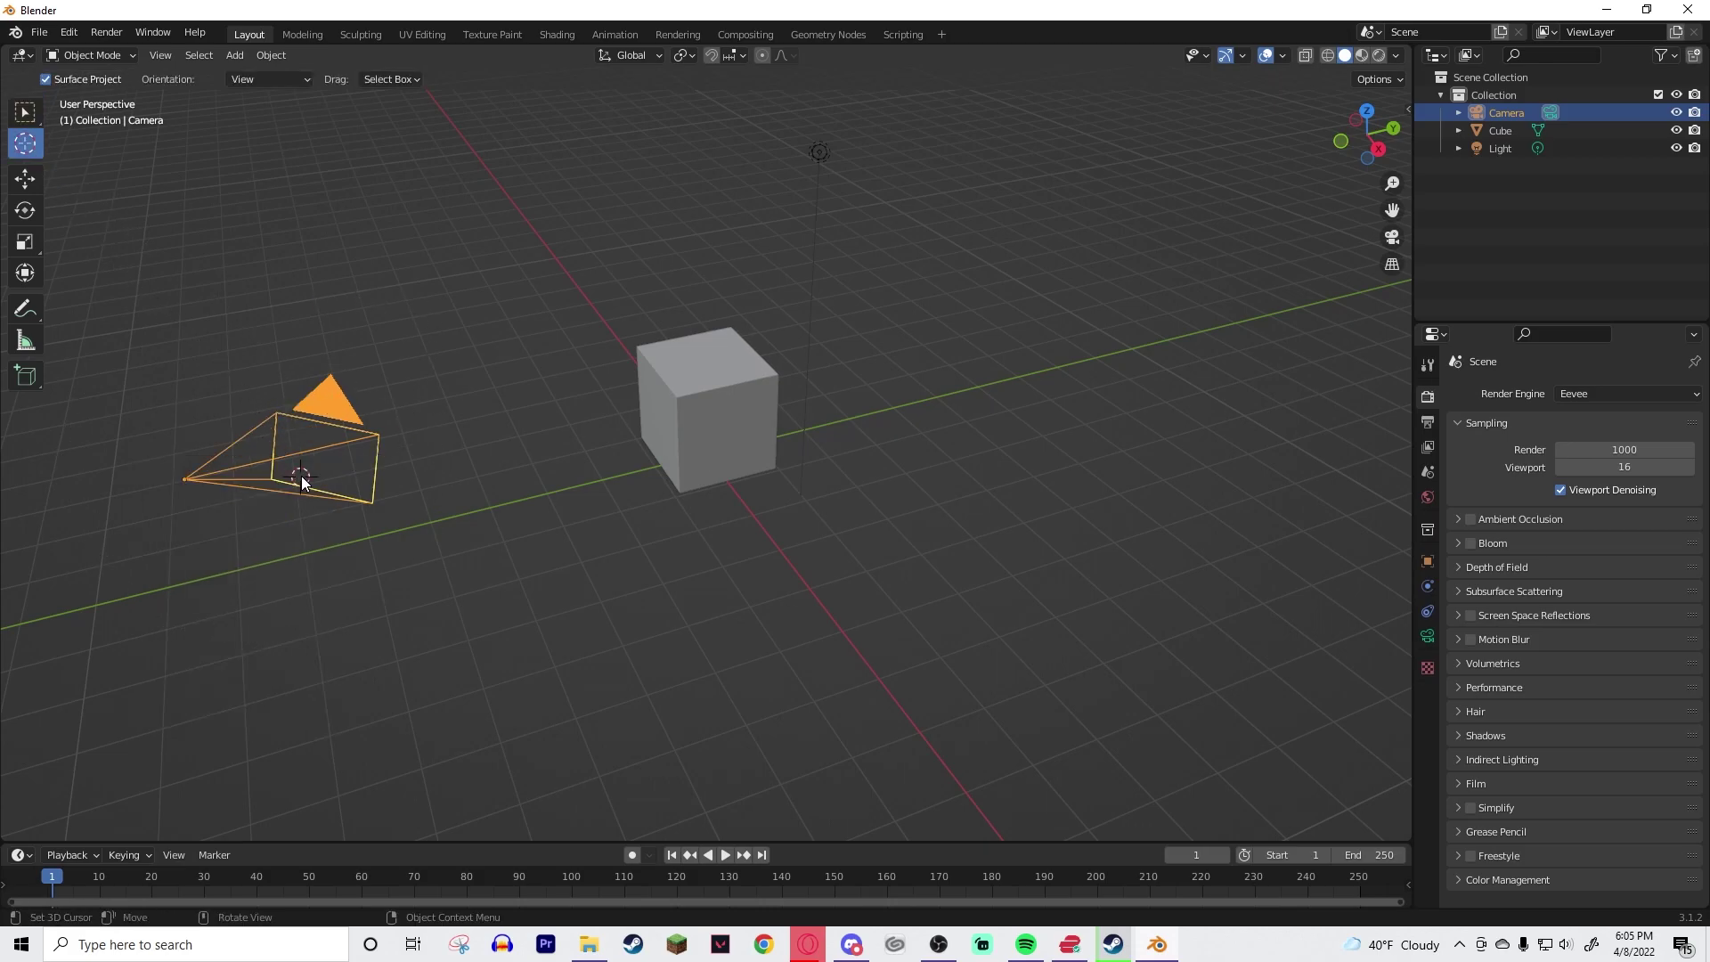
{"action": "key", "text": "shift+space"}
{"action": "key", "text": "g"}
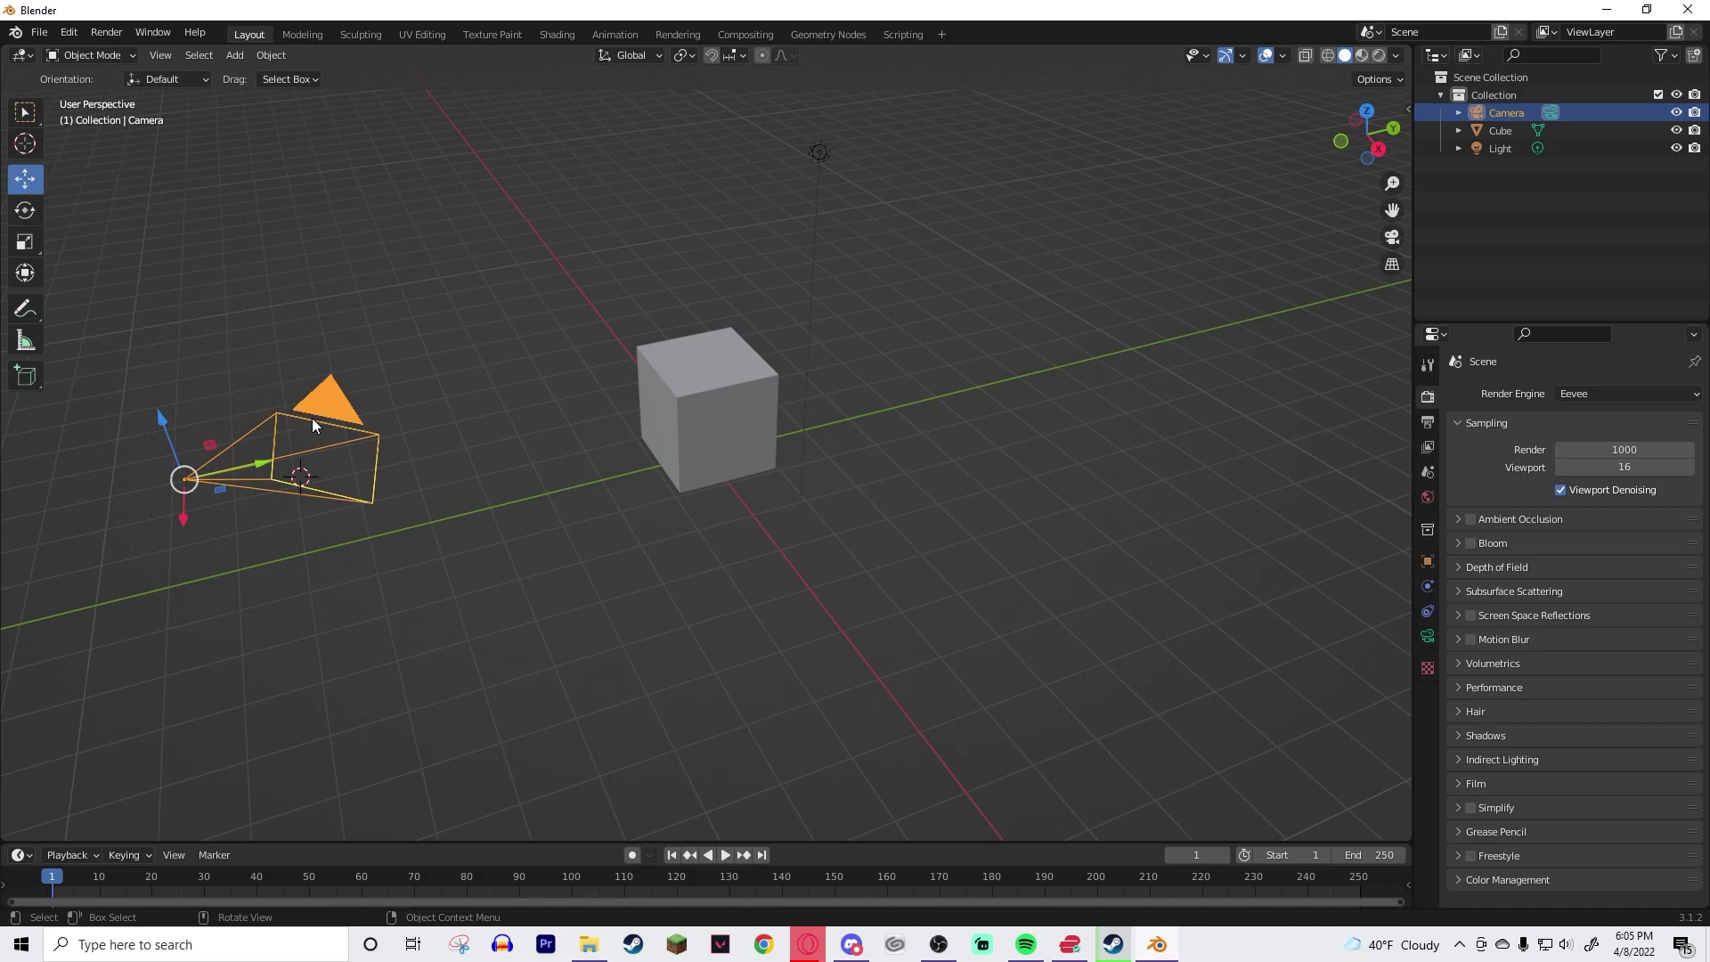
- Test-move the cube along its vertical and horizontal axes, then slide the camera slightly
{"action": "left_click", "coordinate": [649, 410]}
{"action": "left_click_drag", "start_coordinate": [707, 355], "coordinate": [744, 606]}
{"action": "middle_click_drag", "start_coordinate": [744, 606], "coordinate": [750, 440]}
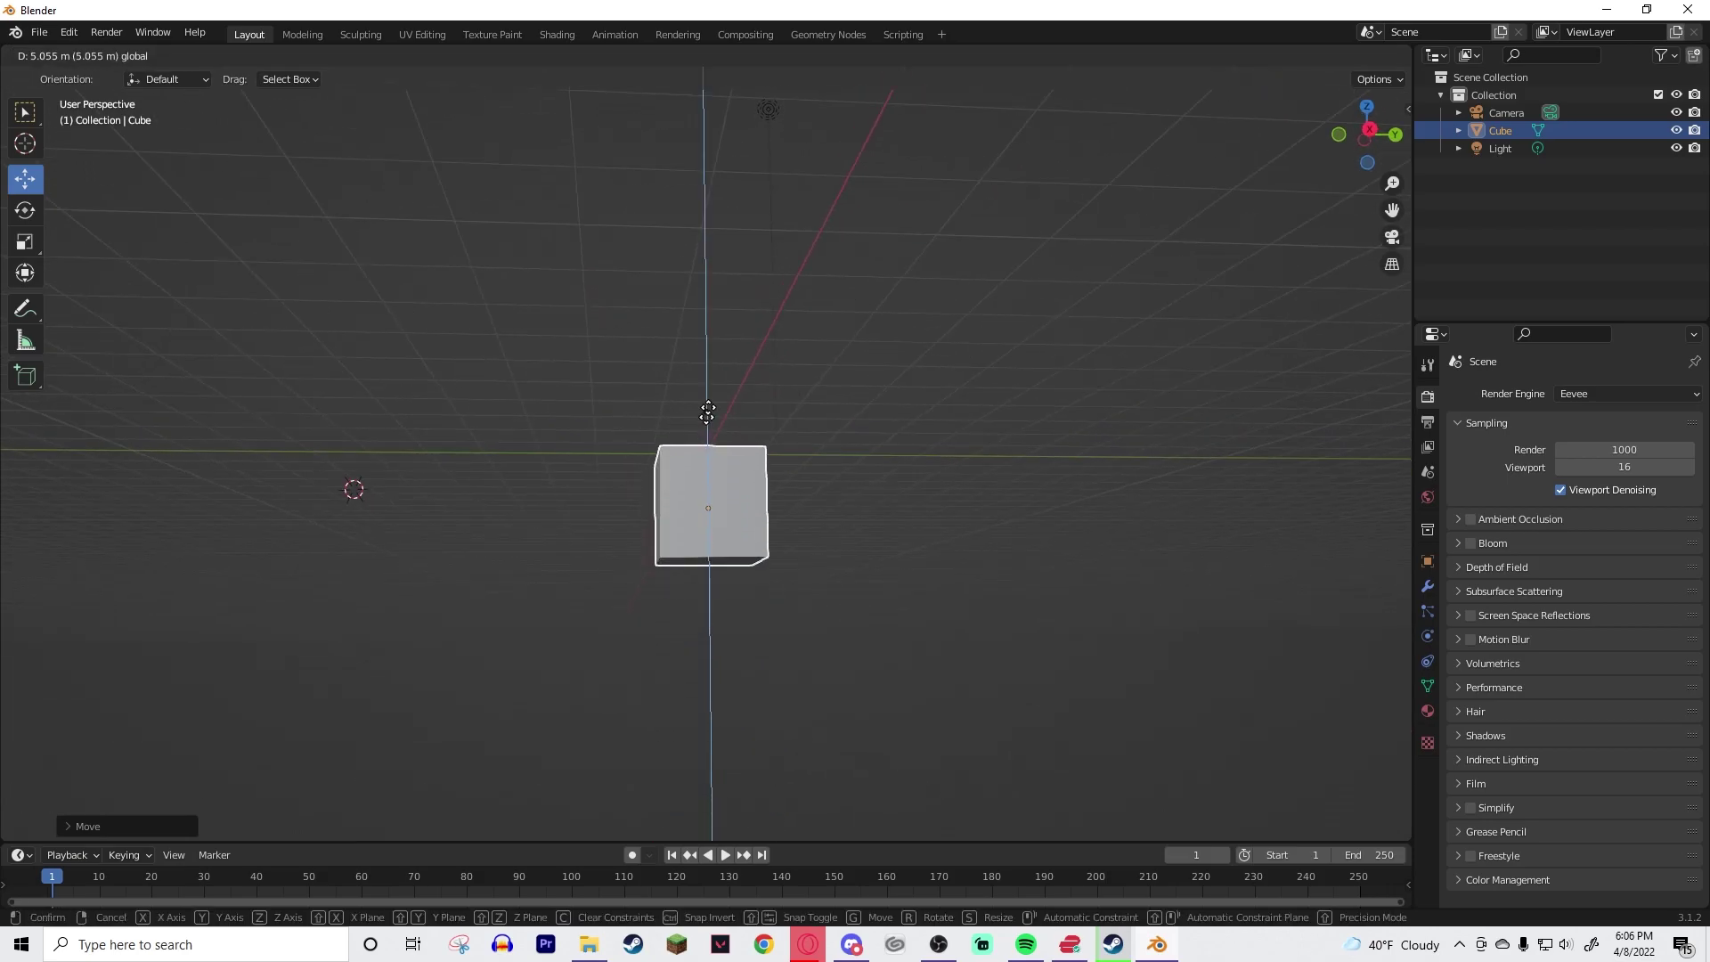
{"action": "left_click_drag", "start_coordinate": [707, 411], "coordinate": [708, 267]}
{"action": "middle_click_drag", "start_coordinate": [859, 427], "coordinate": [701, 295]}
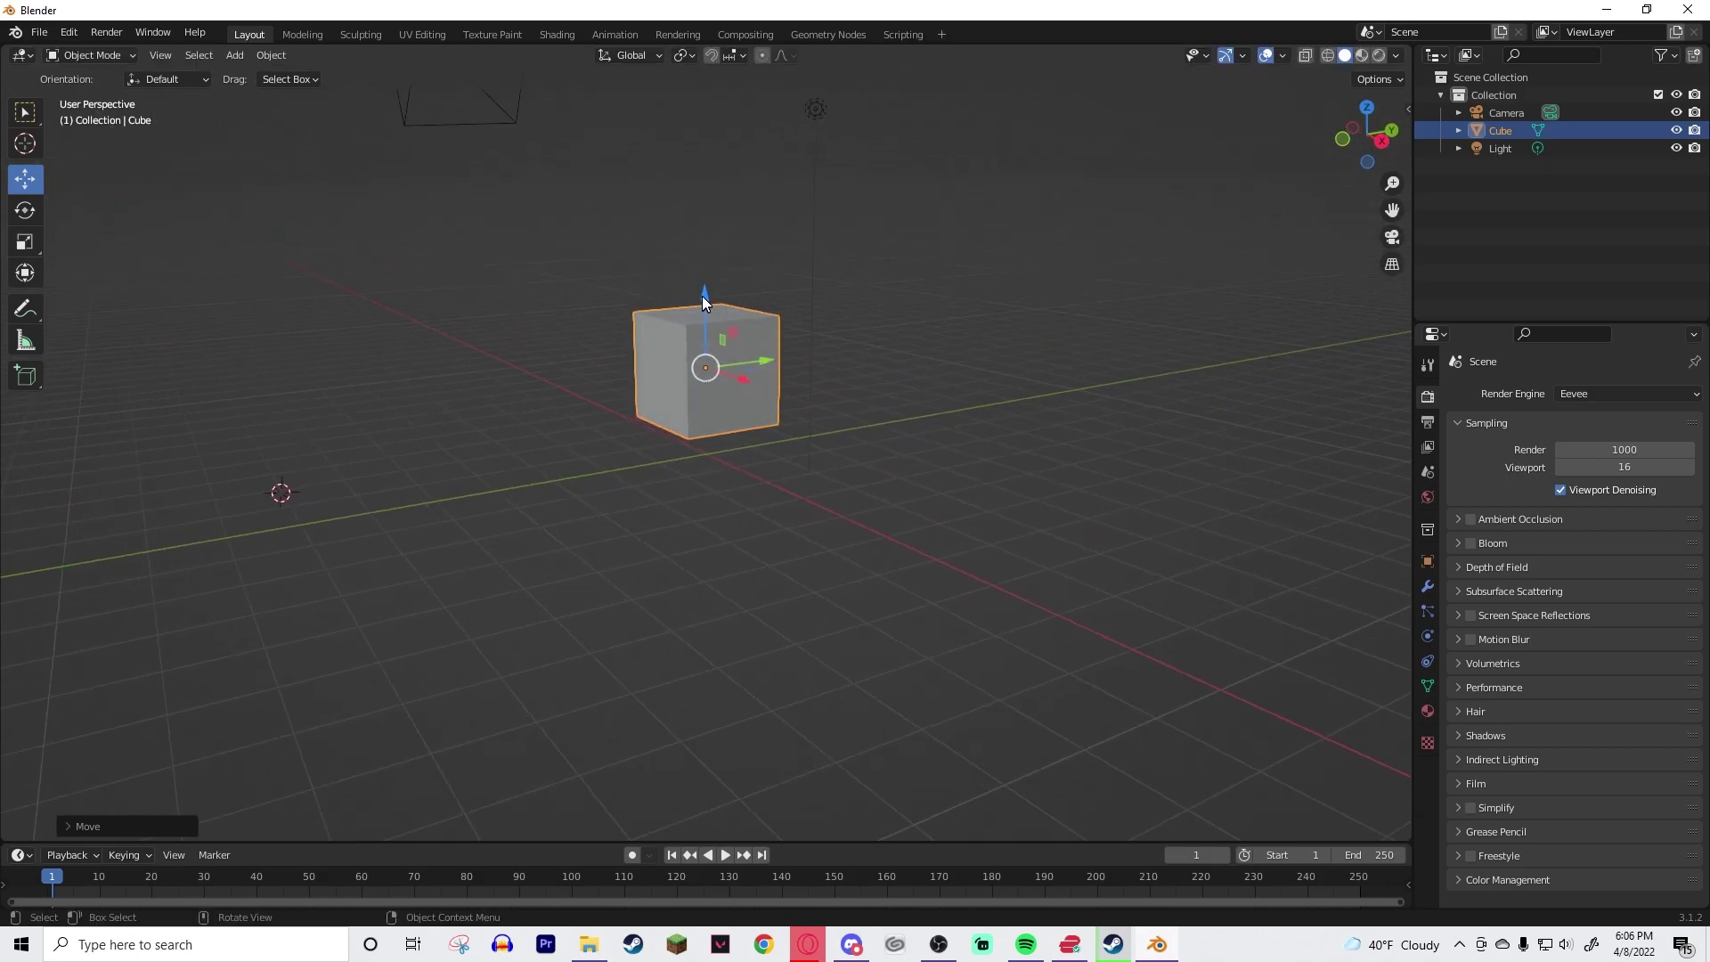
{"action": "left_click_drag", "start_coordinate": [702, 301], "coordinate": [703, 319]}
{"action": "middle_click_drag", "start_coordinate": [703, 318], "coordinate": [732, 437]}
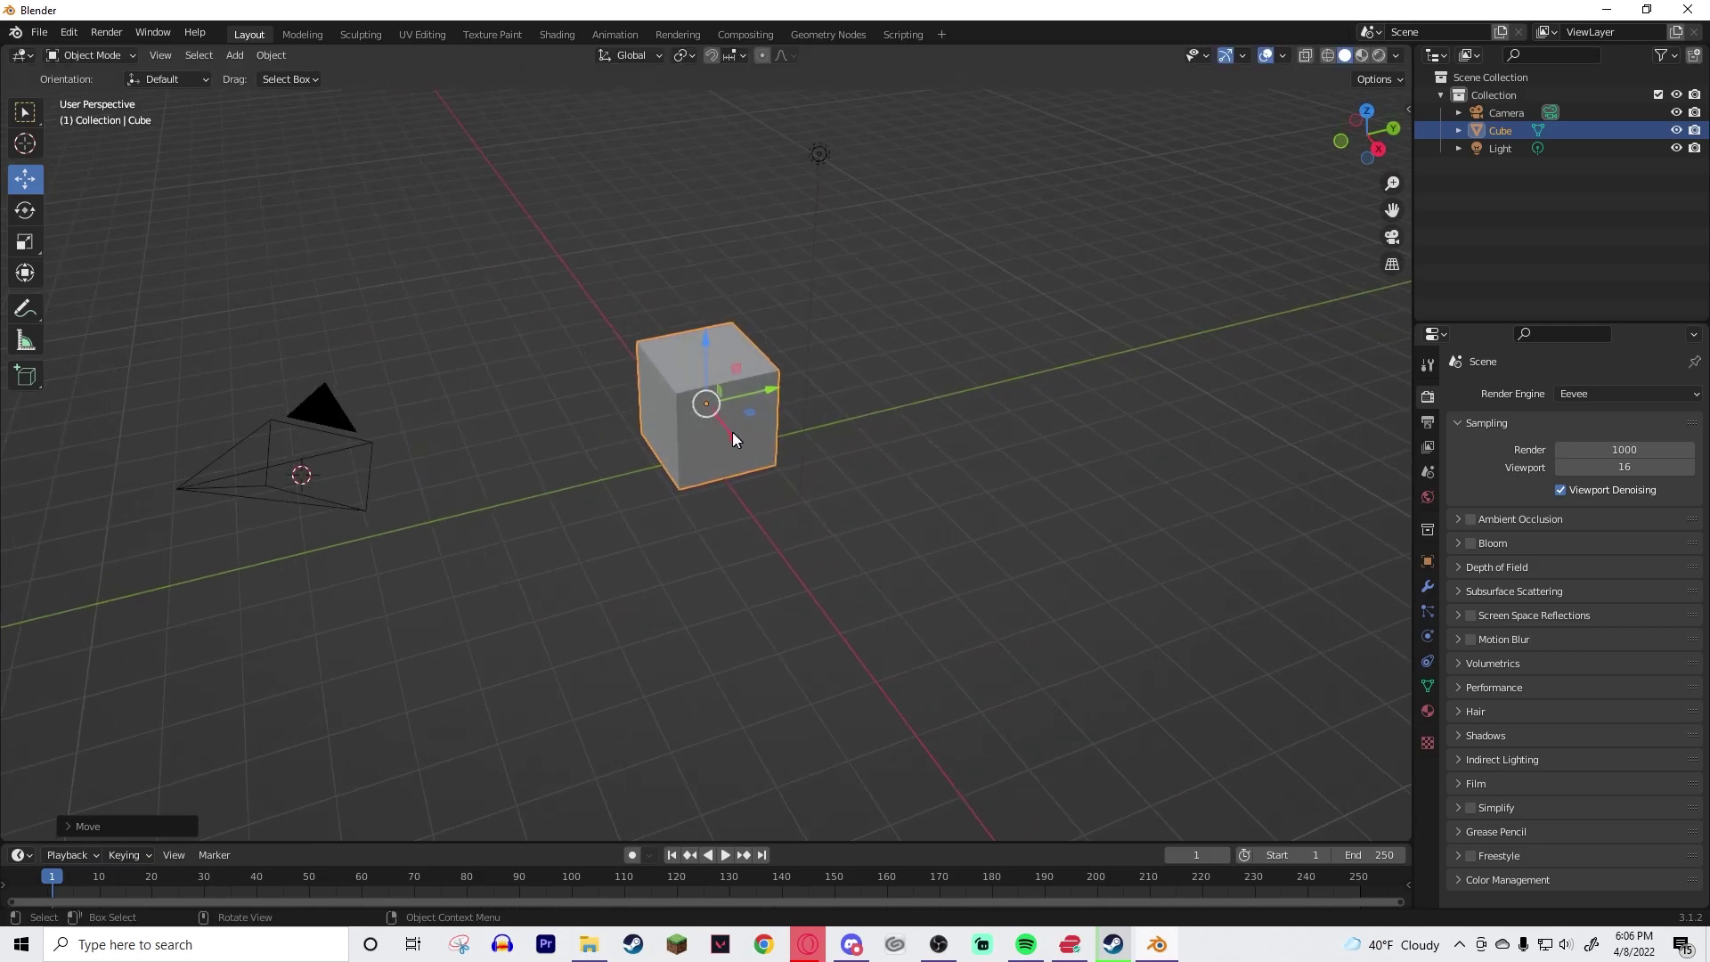
{"action": "left_click_drag", "start_coordinate": [732, 437], "coordinate": [772, 404]}
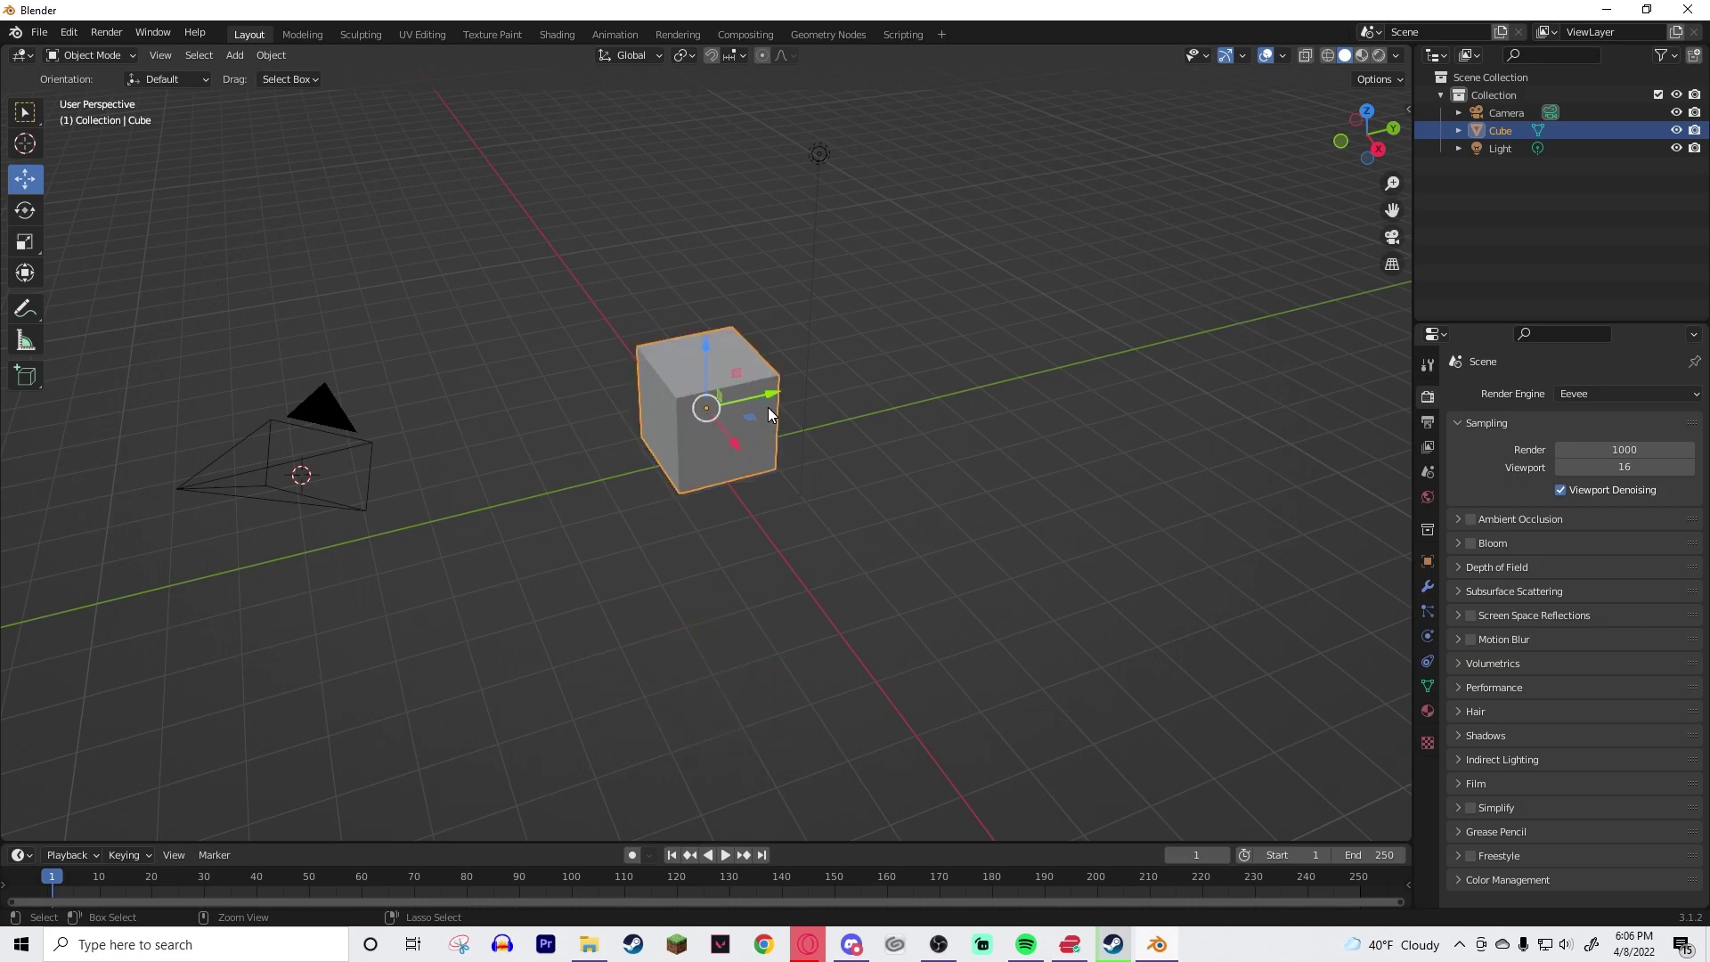
{"action": "left_click", "coordinate": [294, 451]}
{"action": "left_click", "coordinate": [182, 488]}
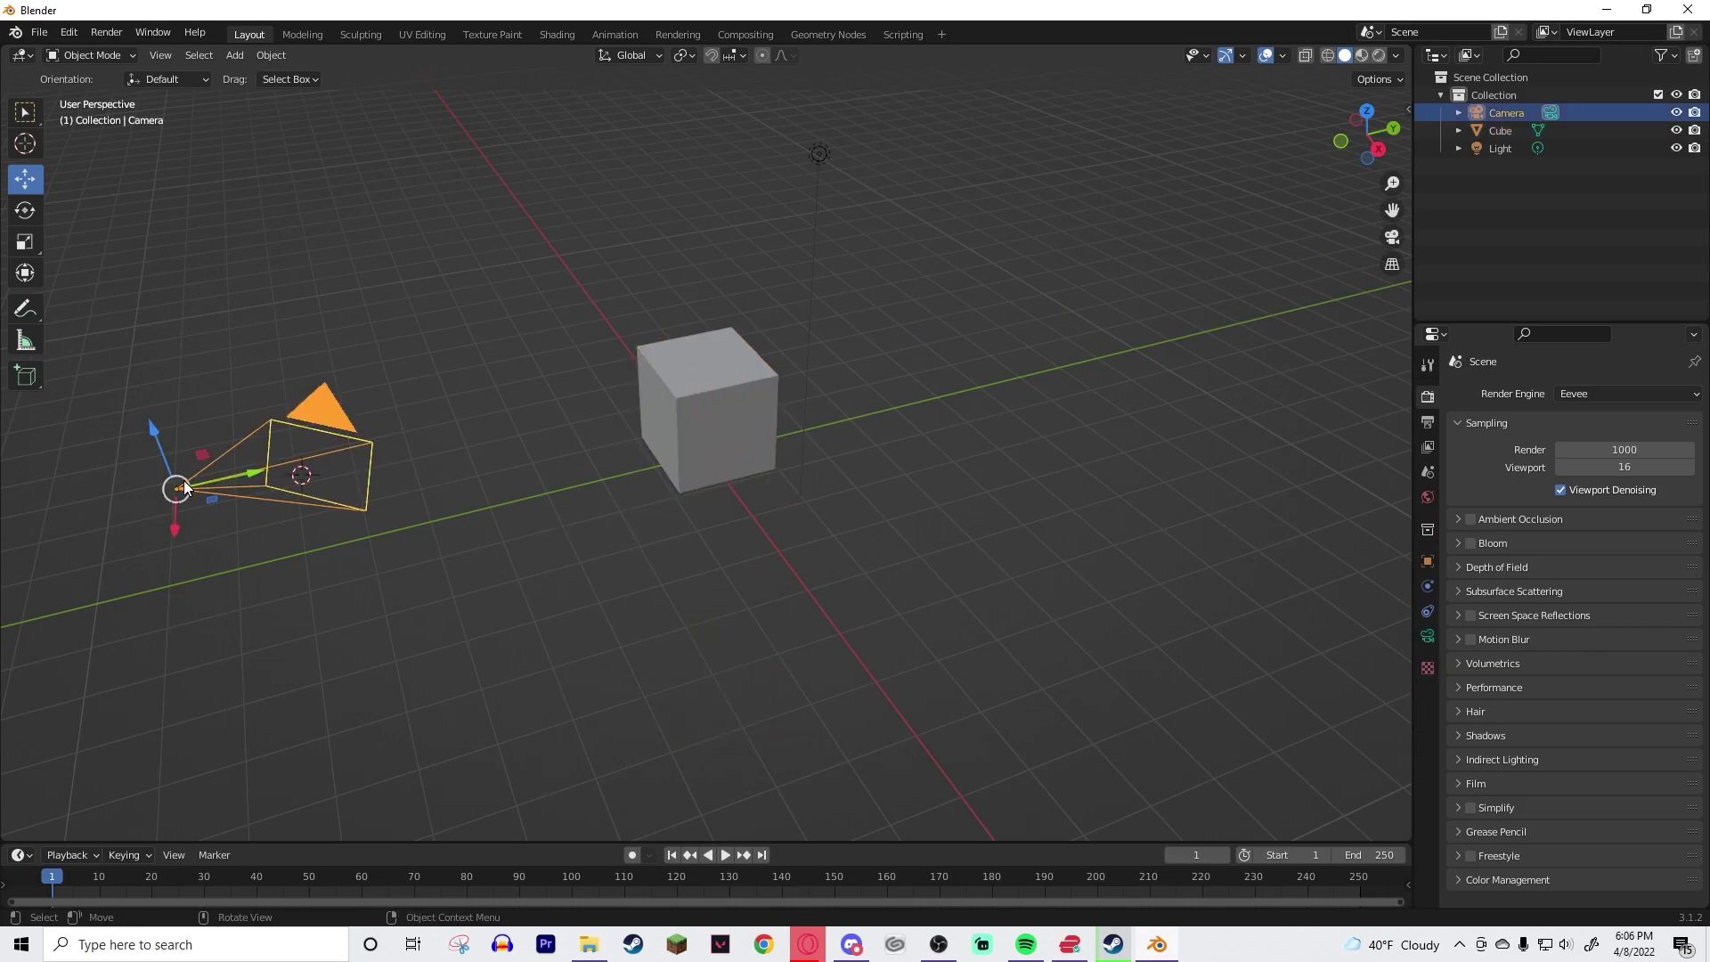
{"action": "left_click_drag", "start_coordinate": [227, 479], "coordinate": [269, 478]}
- Draw Cube.001 on the big cube's top face and a smaller Cube.002 on top of it
{"action": "left_click", "coordinate": [25, 375]}
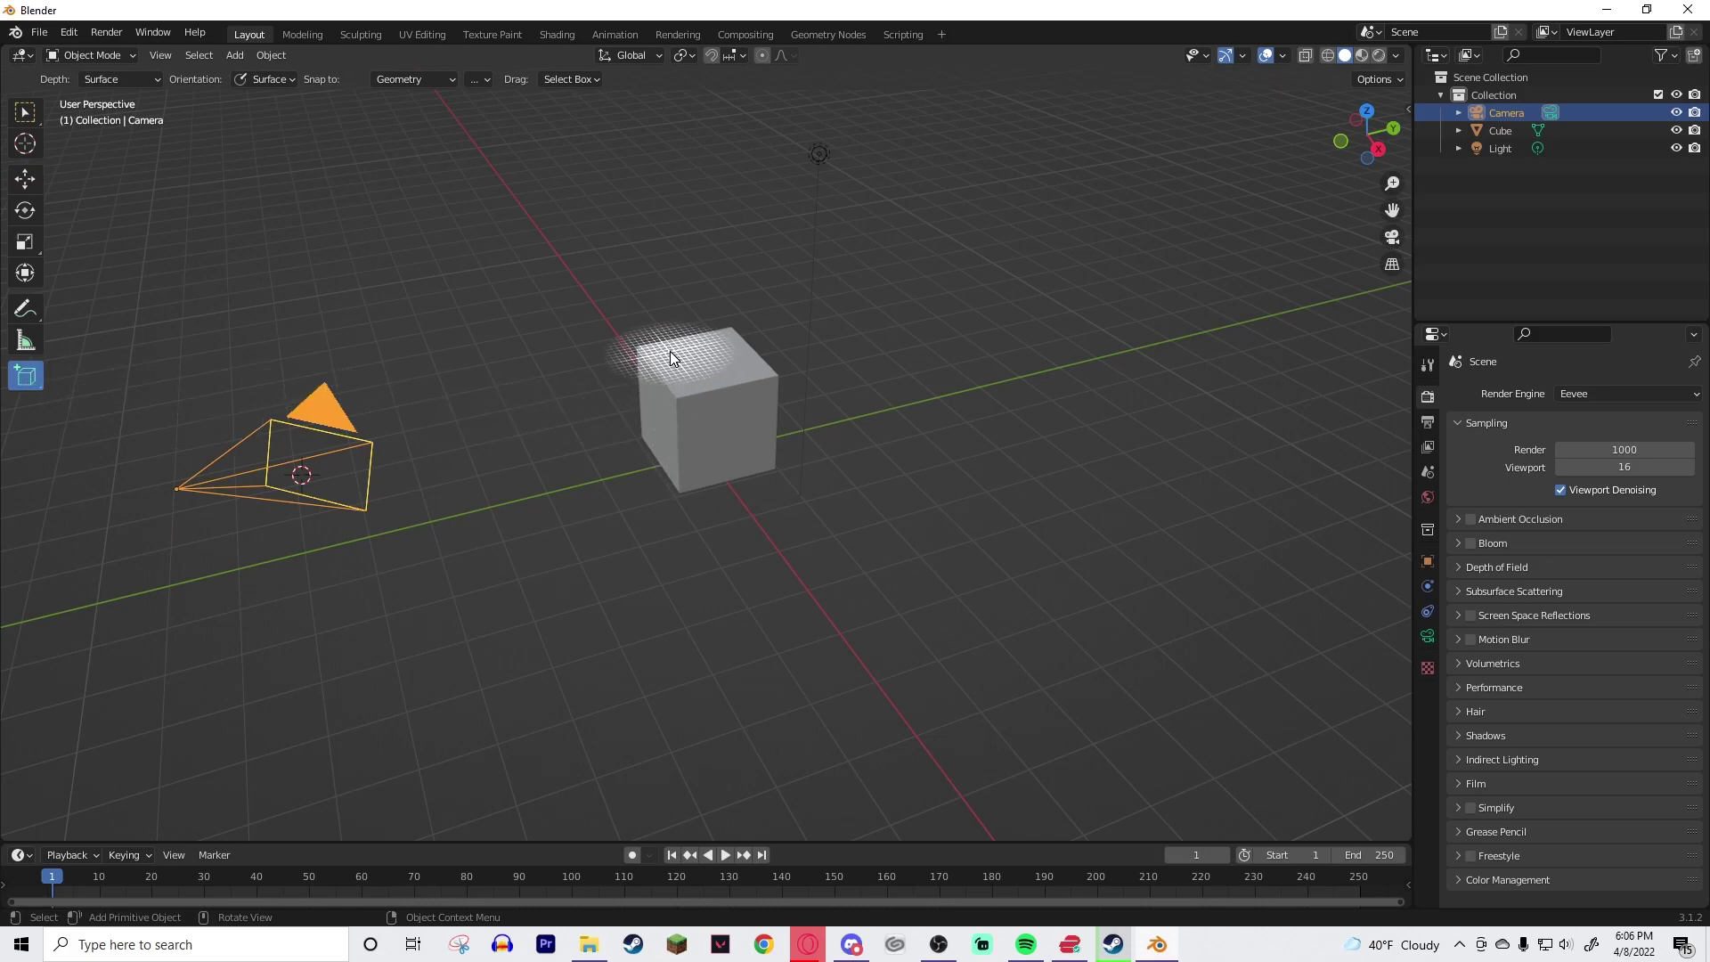
{"action": "left_click_drag", "start_coordinate": [669, 351], "coordinate": [741, 367]}
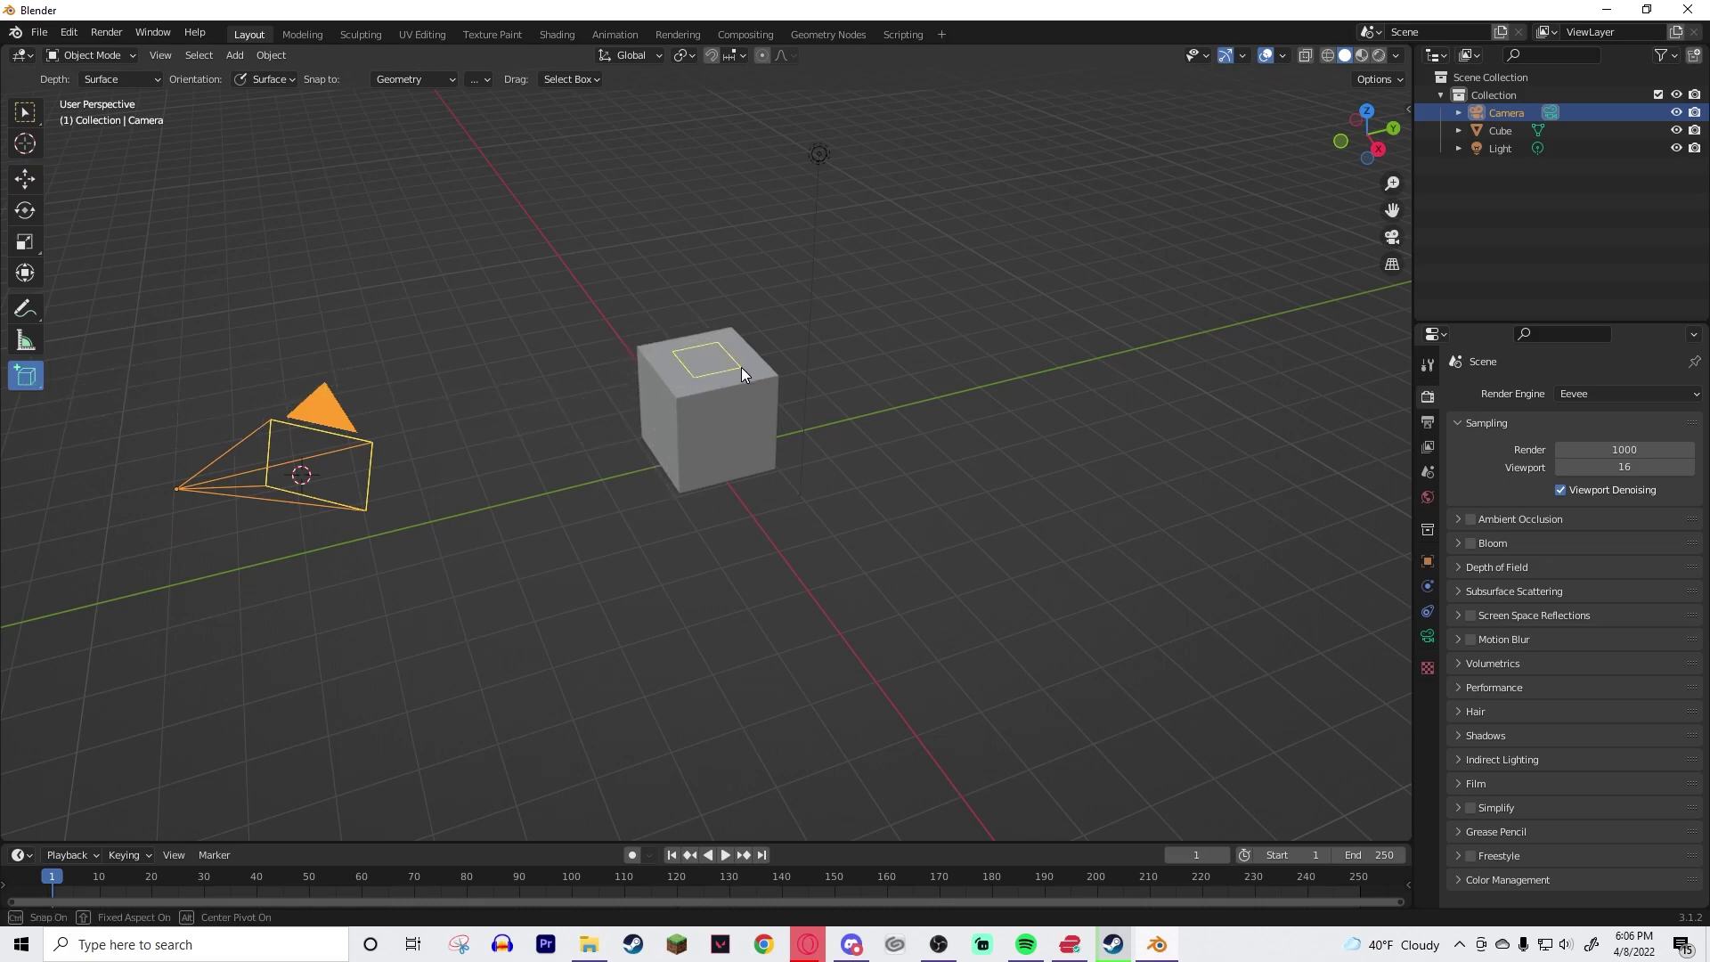
{"action": "left_click", "coordinate": [739, 321]}
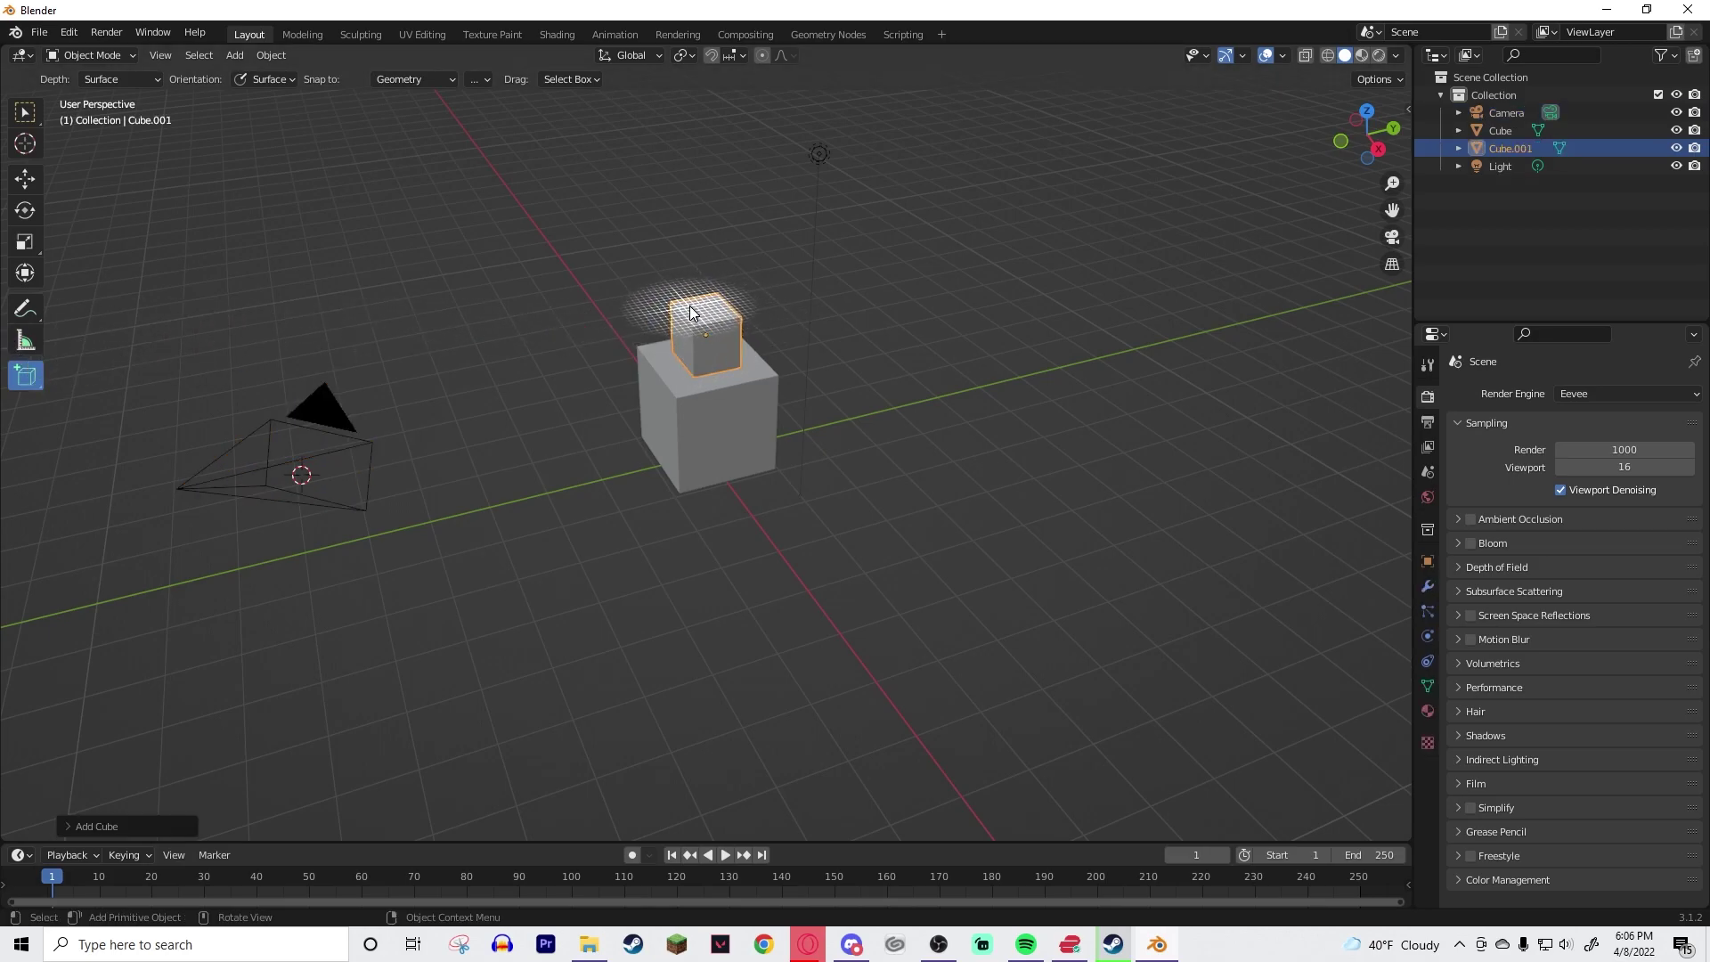
{"action": "left_click_drag", "start_coordinate": [702, 306], "coordinate": [701, 307]}
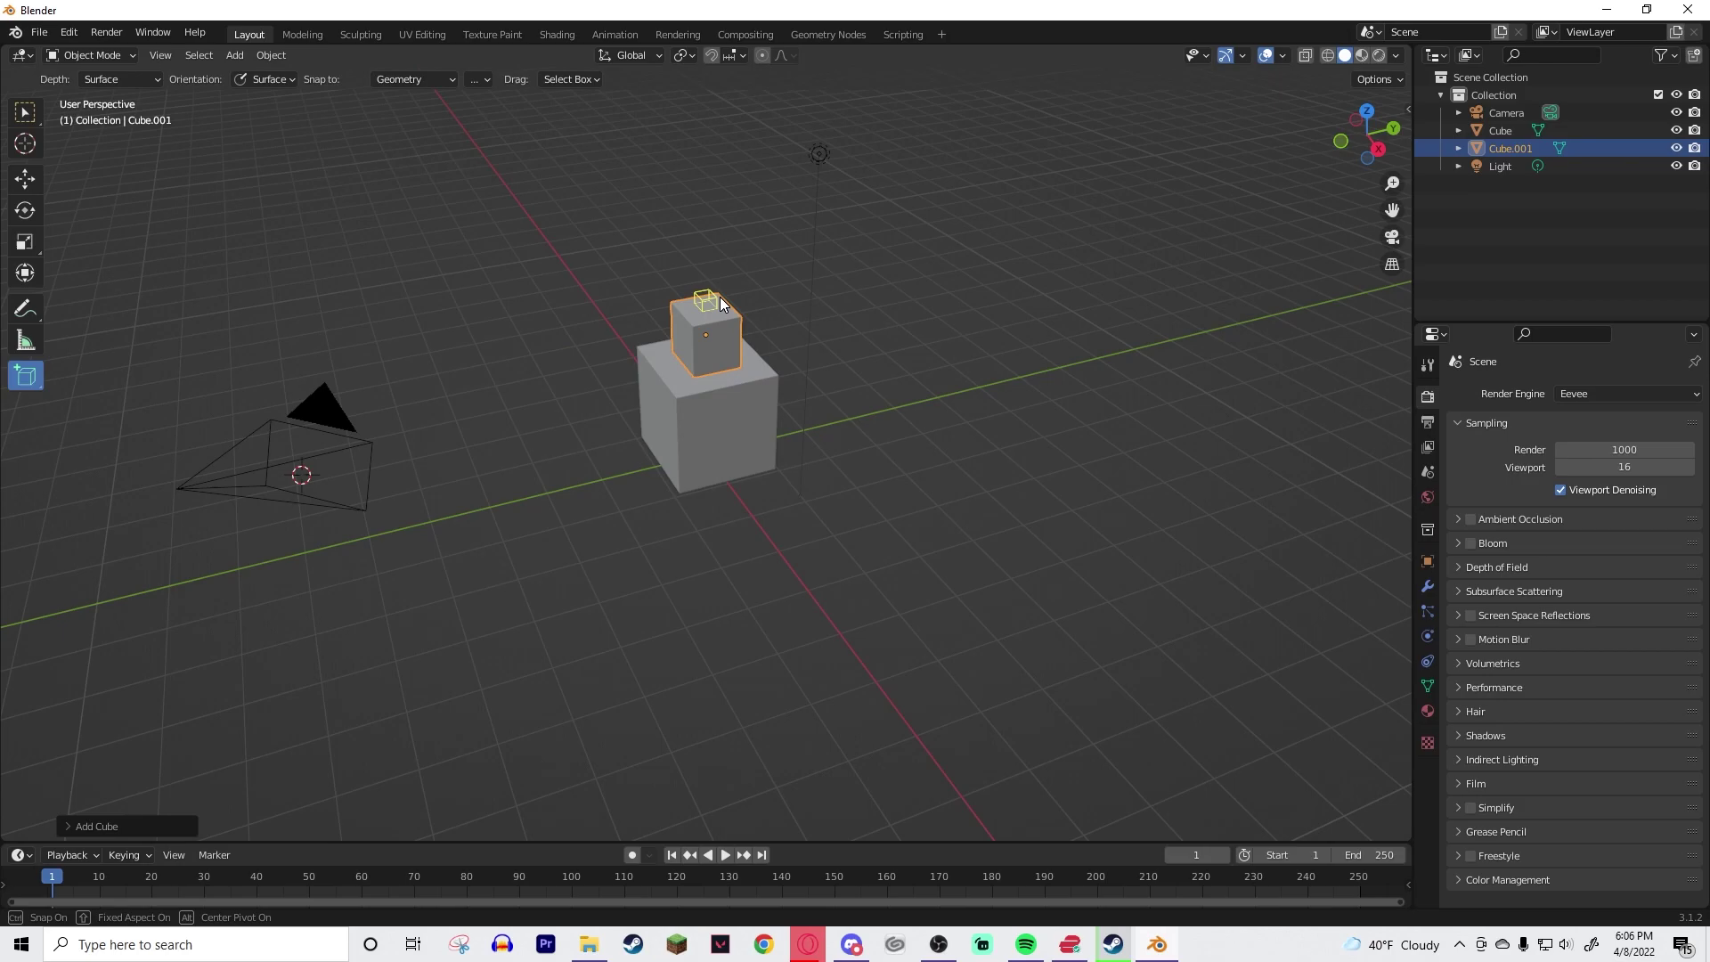
{"action": "left_click", "coordinate": [719, 290]}
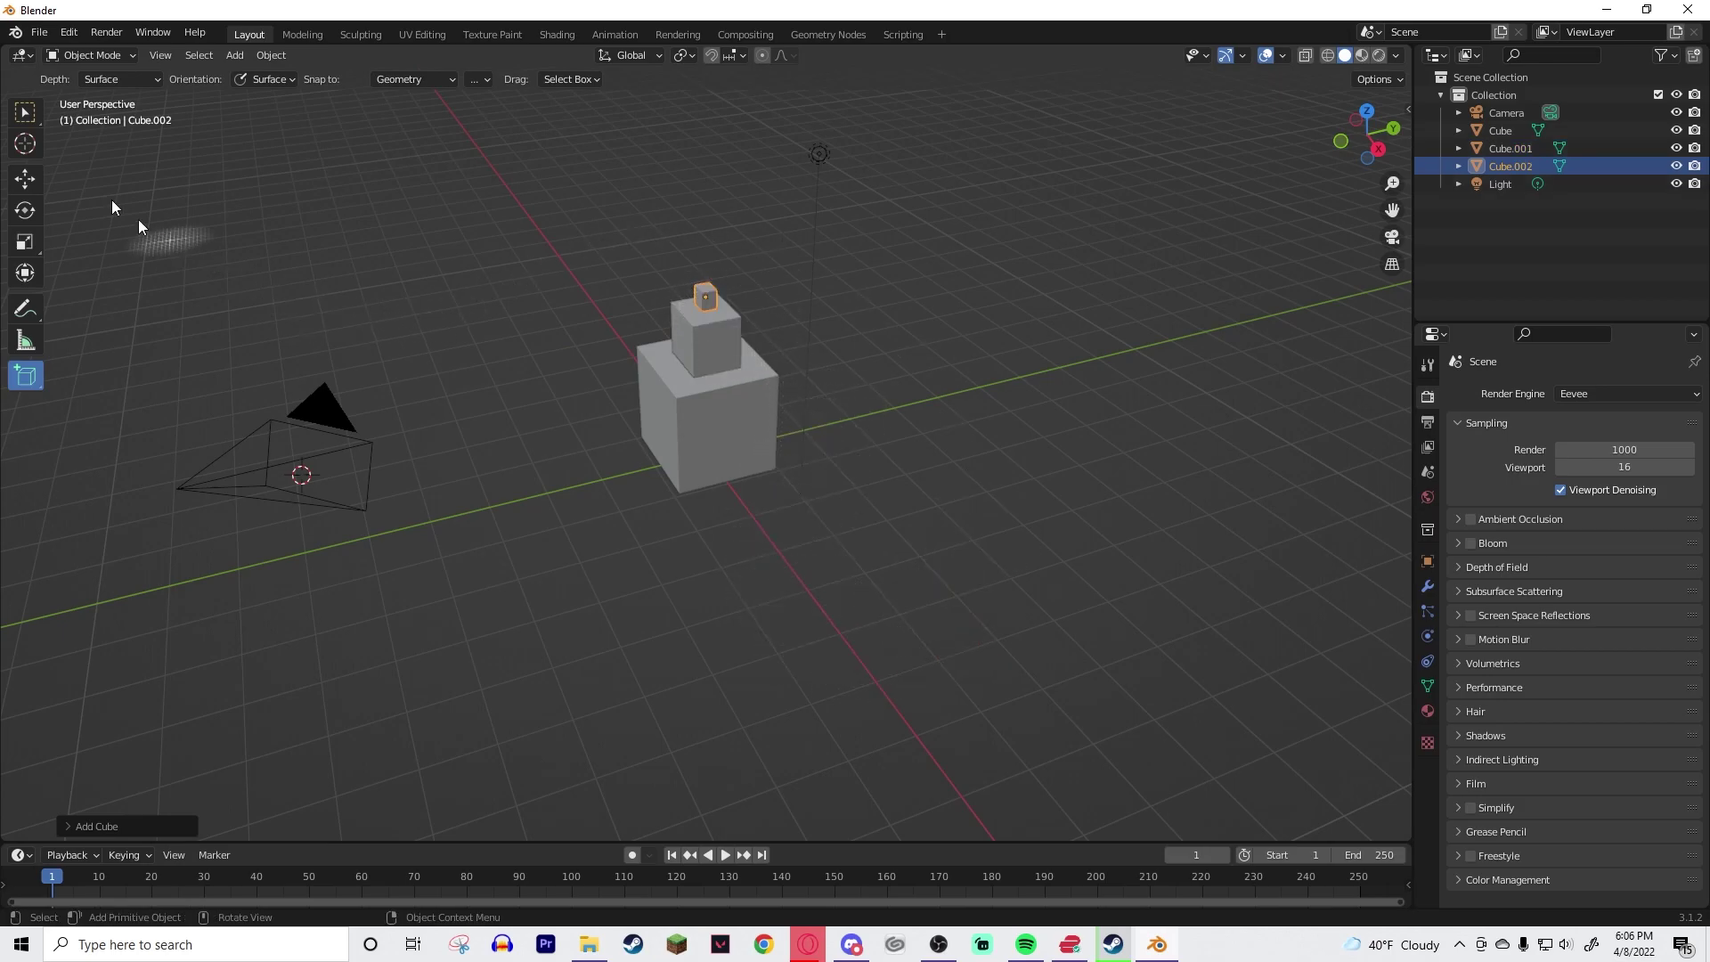
{"action": "left_click", "coordinate": [24, 114]}
{"action": "left_click", "coordinate": [375, 346]}
{"action": "middle_click_drag", "start_coordinate": [485, 343], "coordinate": [549, 376]}
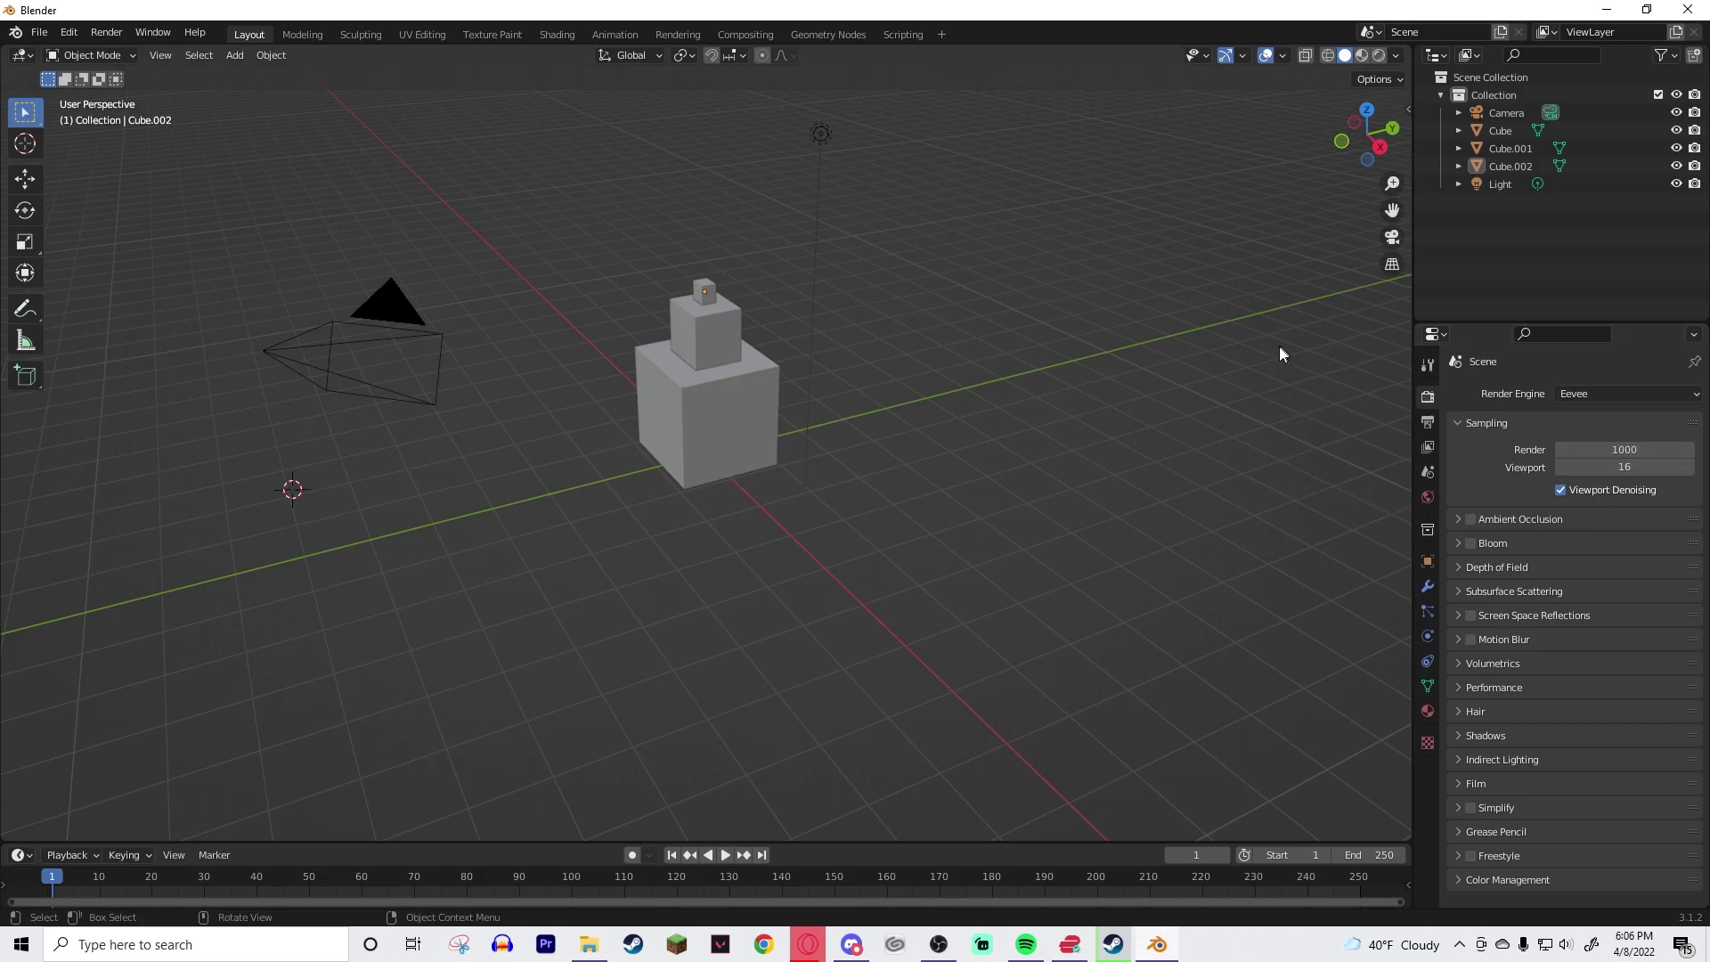
- In Render Properties, keep Eevee as the engine and set render samples to 1000
{"action": "left_click", "coordinate": [1427, 367]}
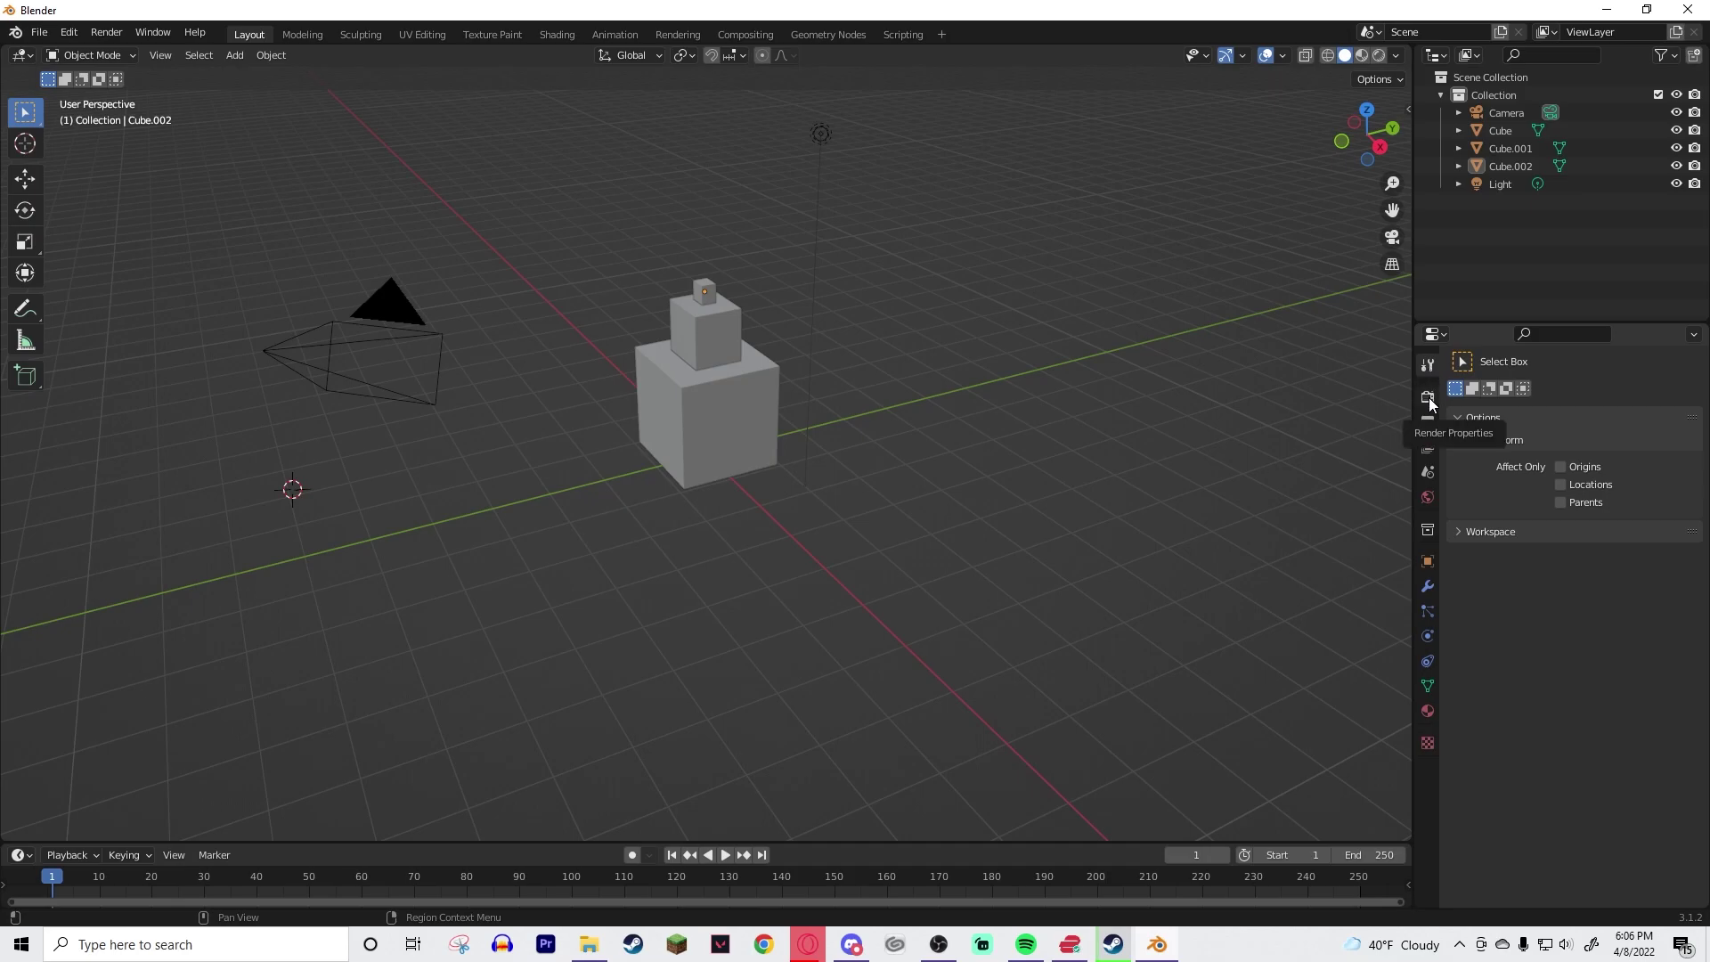
{"action": "left_click", "coordinate": [1430, 401]}
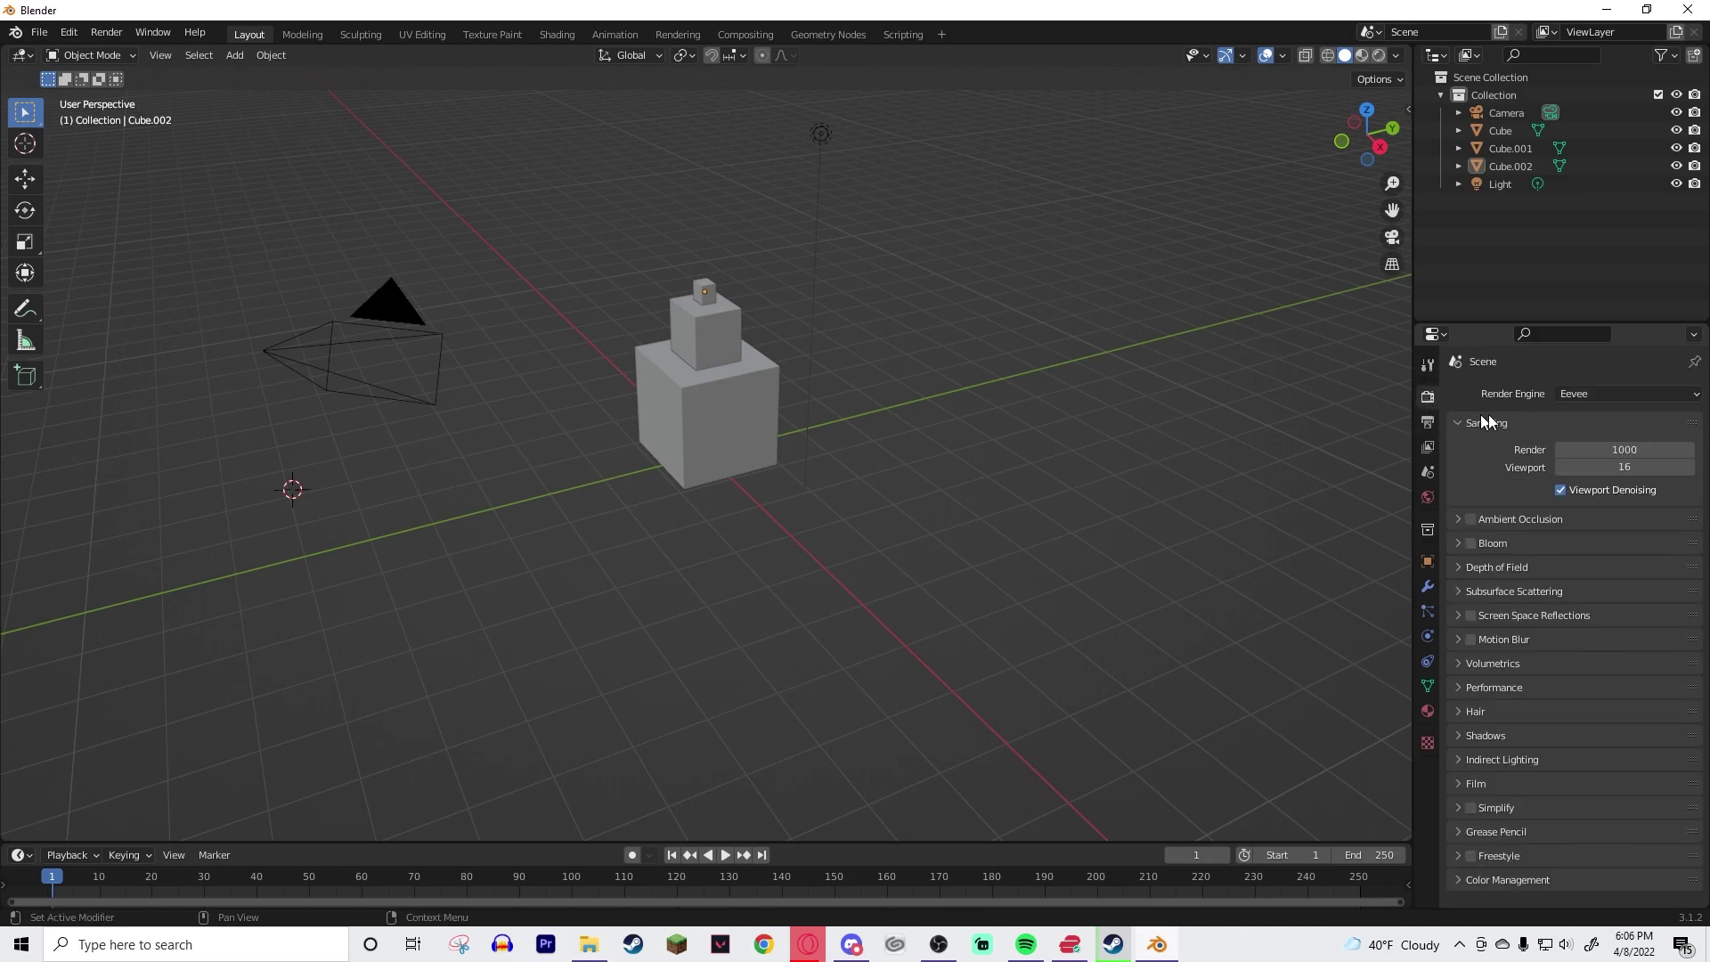
{"action": "left_click", "coordinate": [1598, 394]}
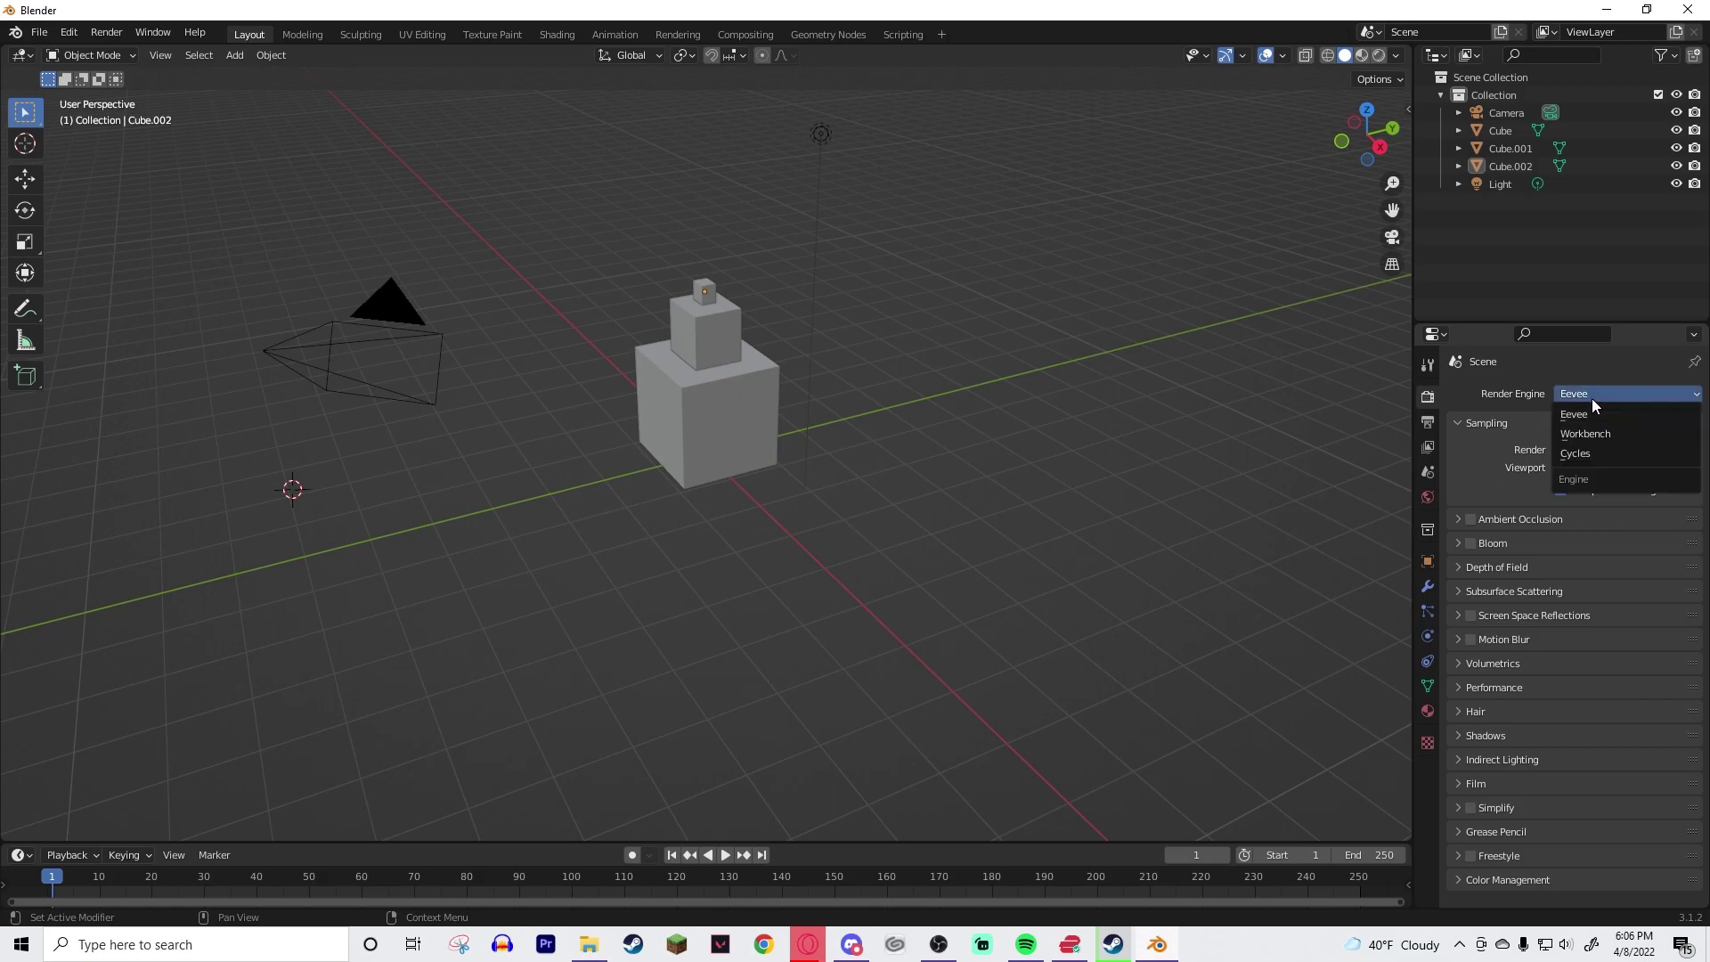
{"action": "left_click", "coordinate": [1591, 398]}
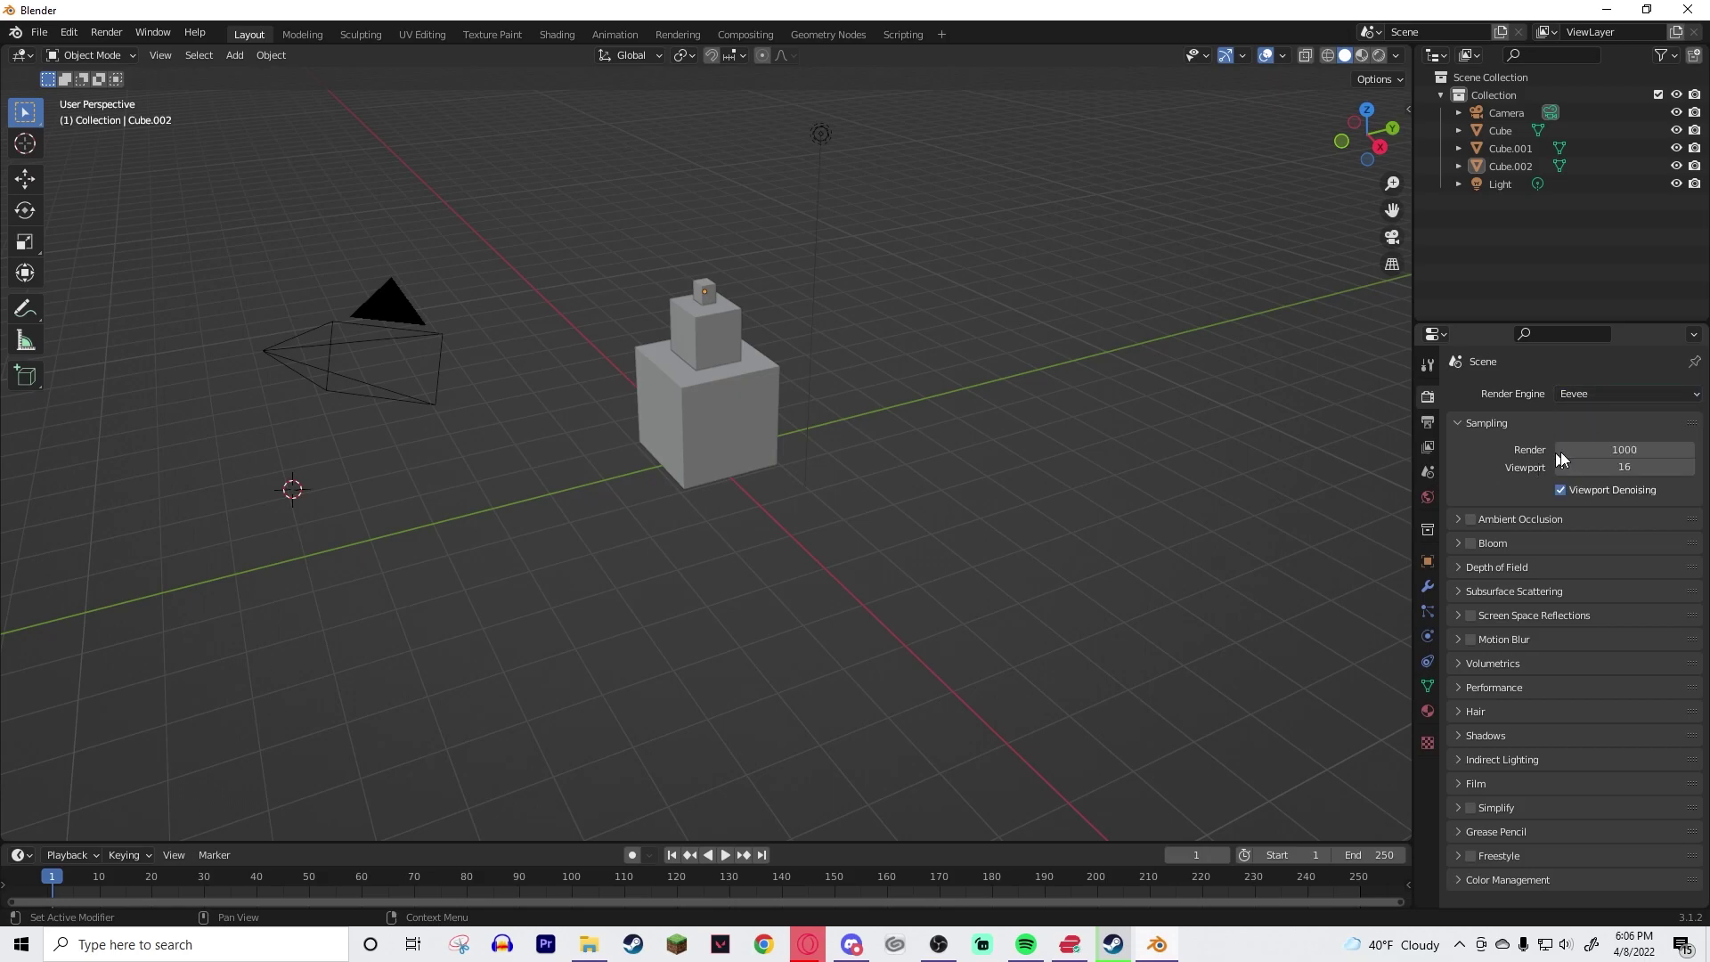
{"action": "left_click", "coordinate": [1624, 448]}
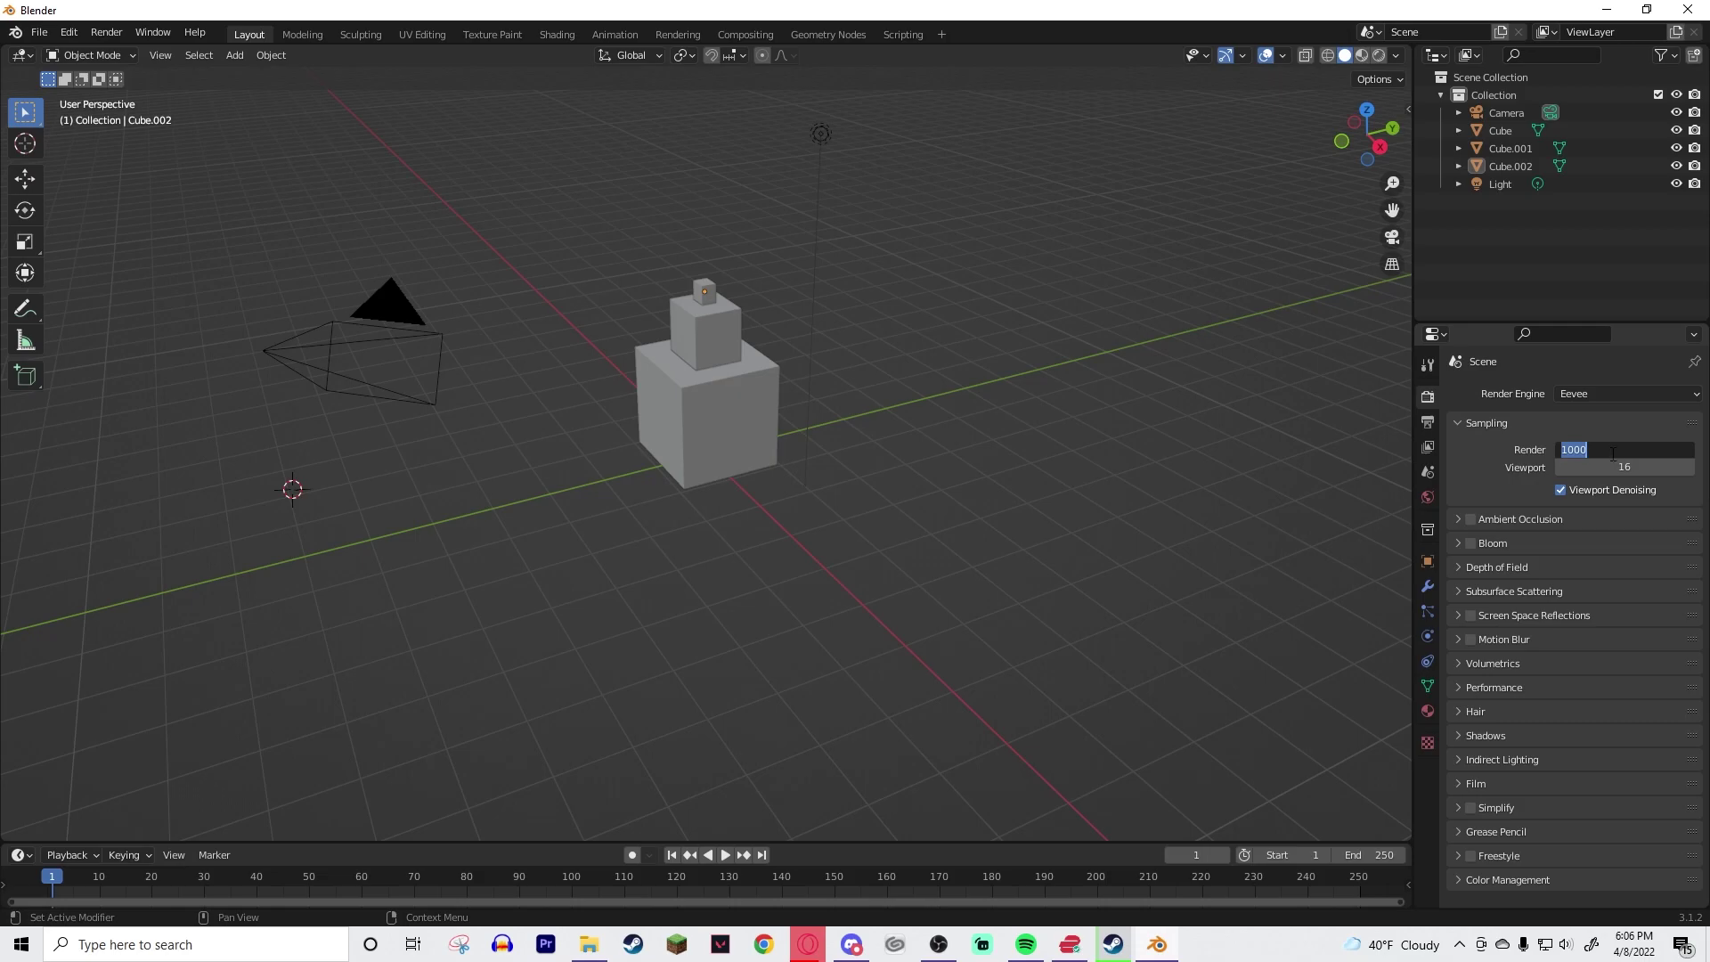
{"action": "type", "text": "1000"}
{"action": "key", "text": "Return"}
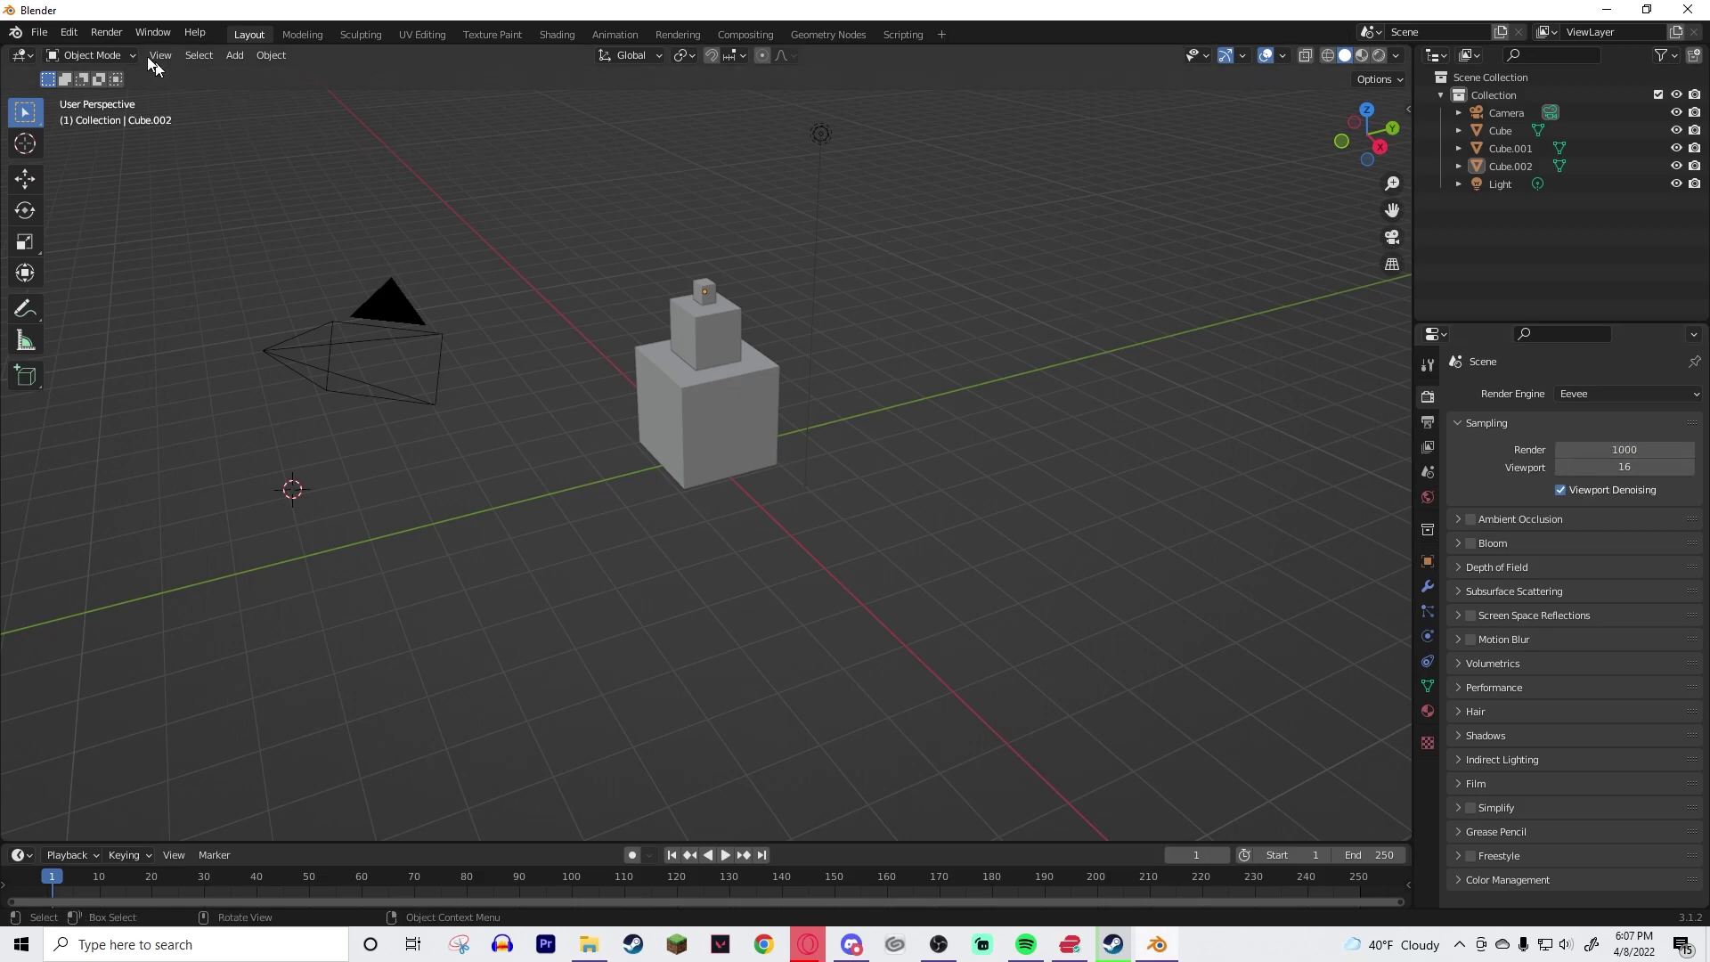
- Render a preview image of the stacked cubes, then close the render window
{"action": "left_click", "coordinate": [109, 34]}
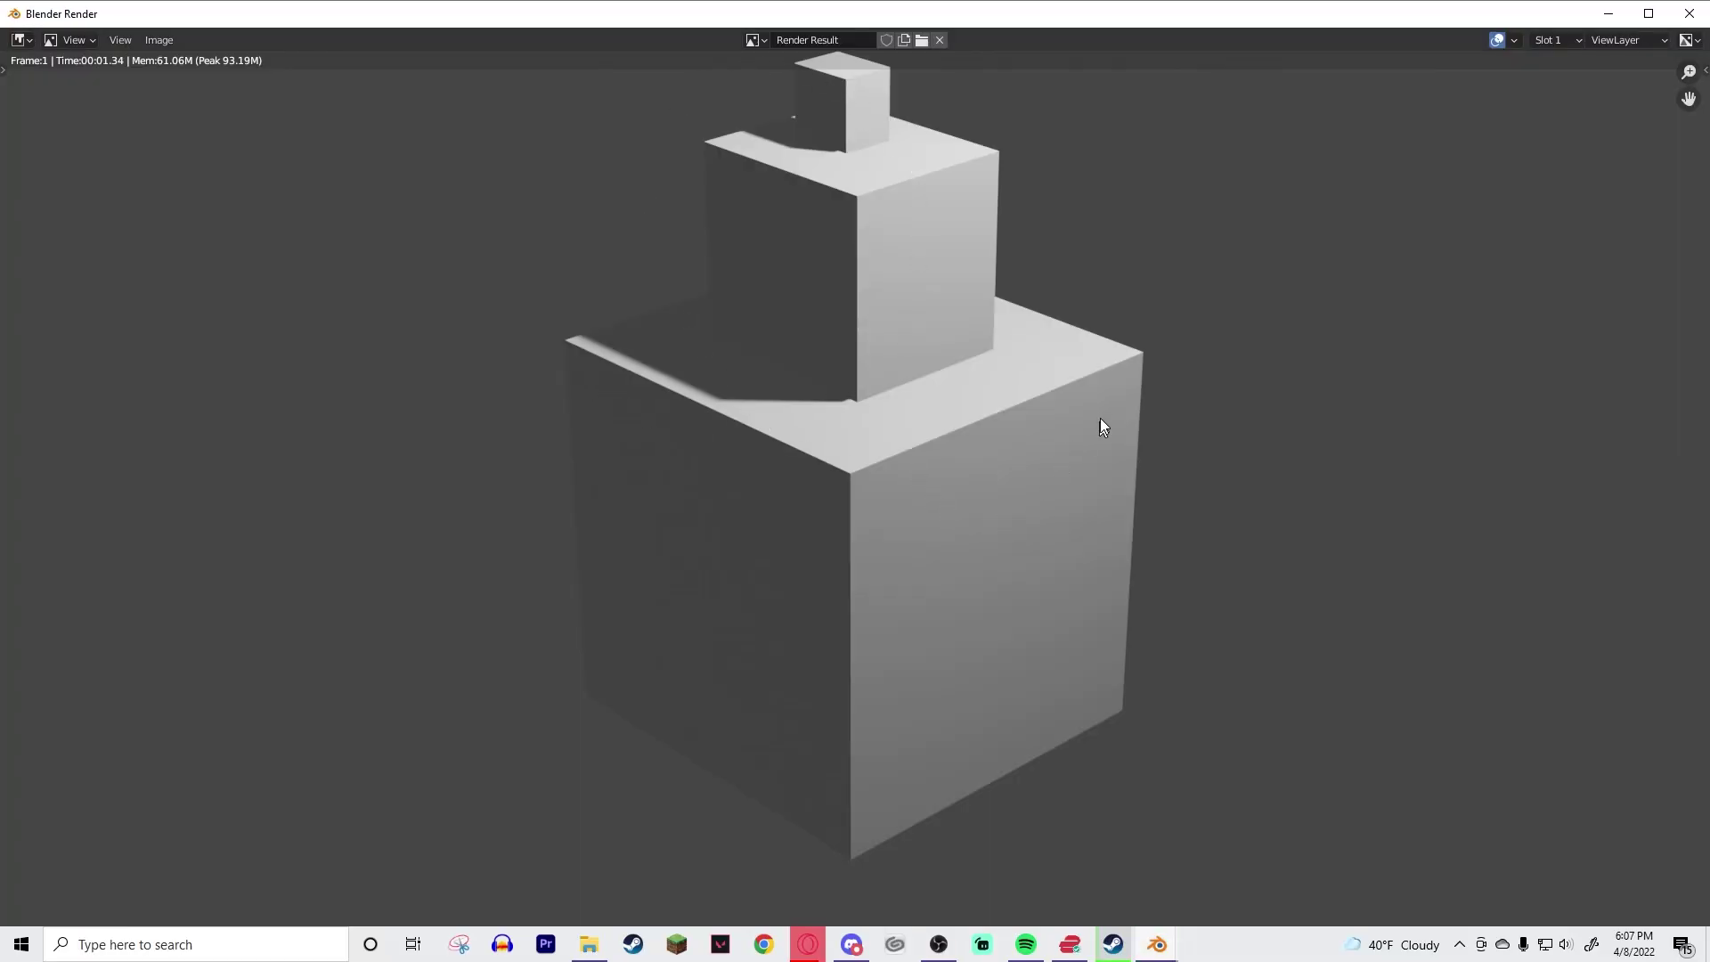
{"action": "middle_click_drag", "start_coordinate": [870, 310], "coordinate": [890, 377]}
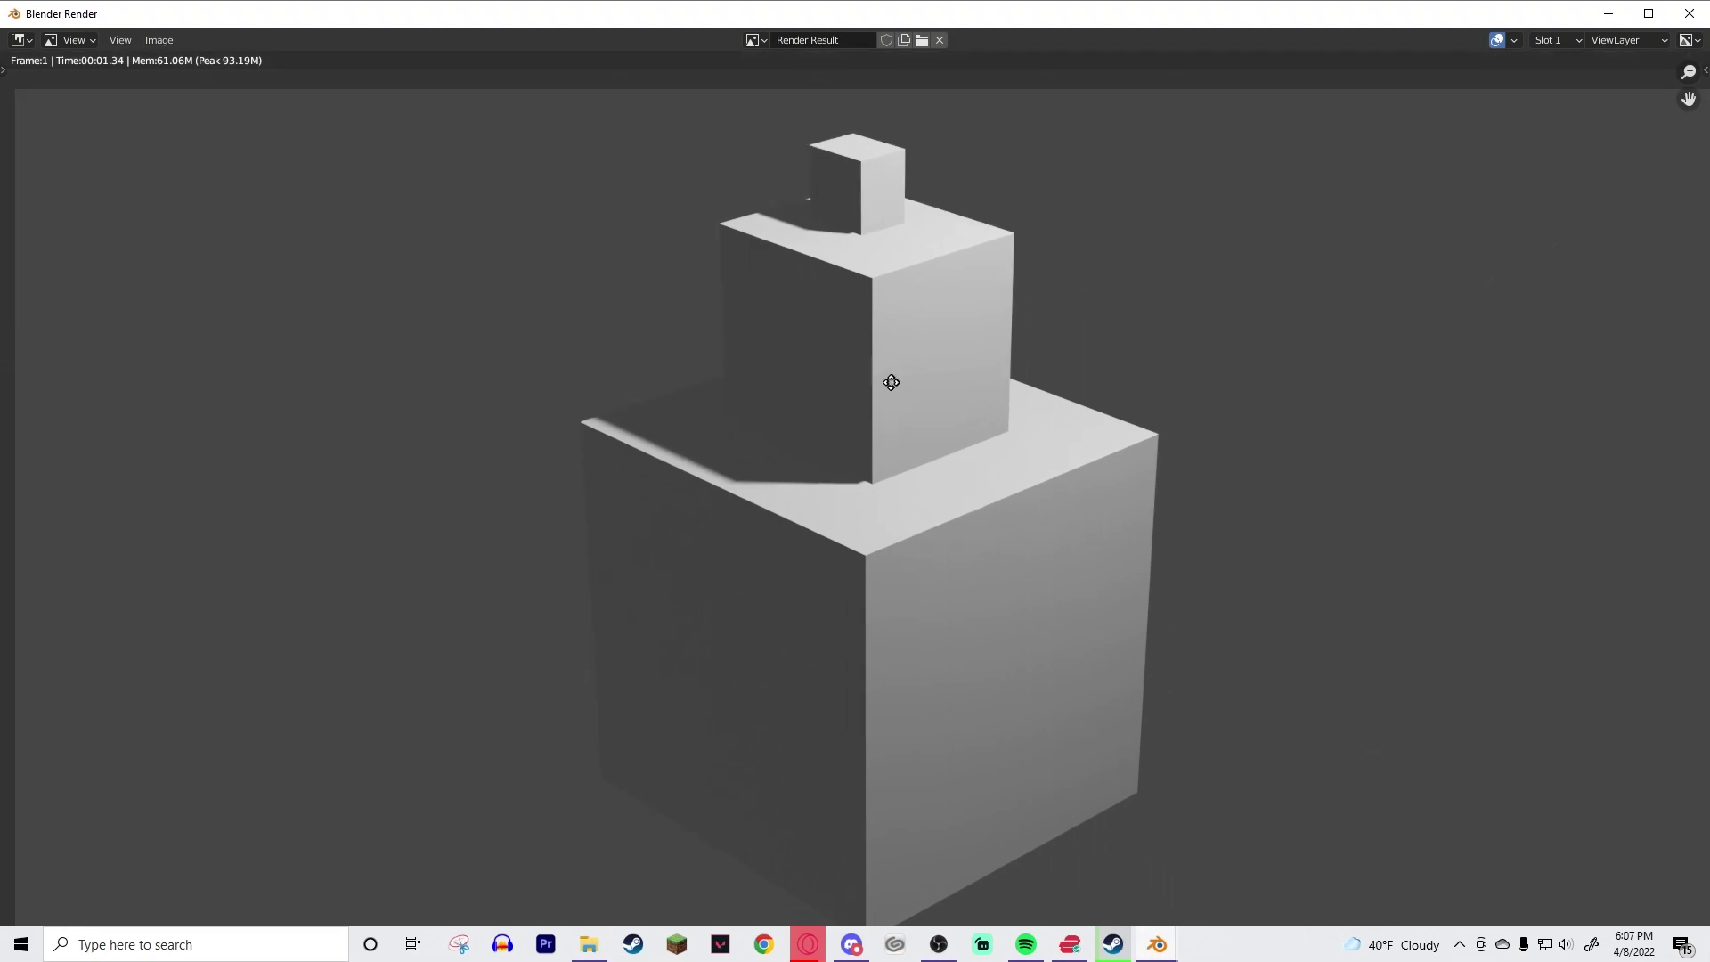
{"action": "left_click", "coordinate": [1689, 13]}
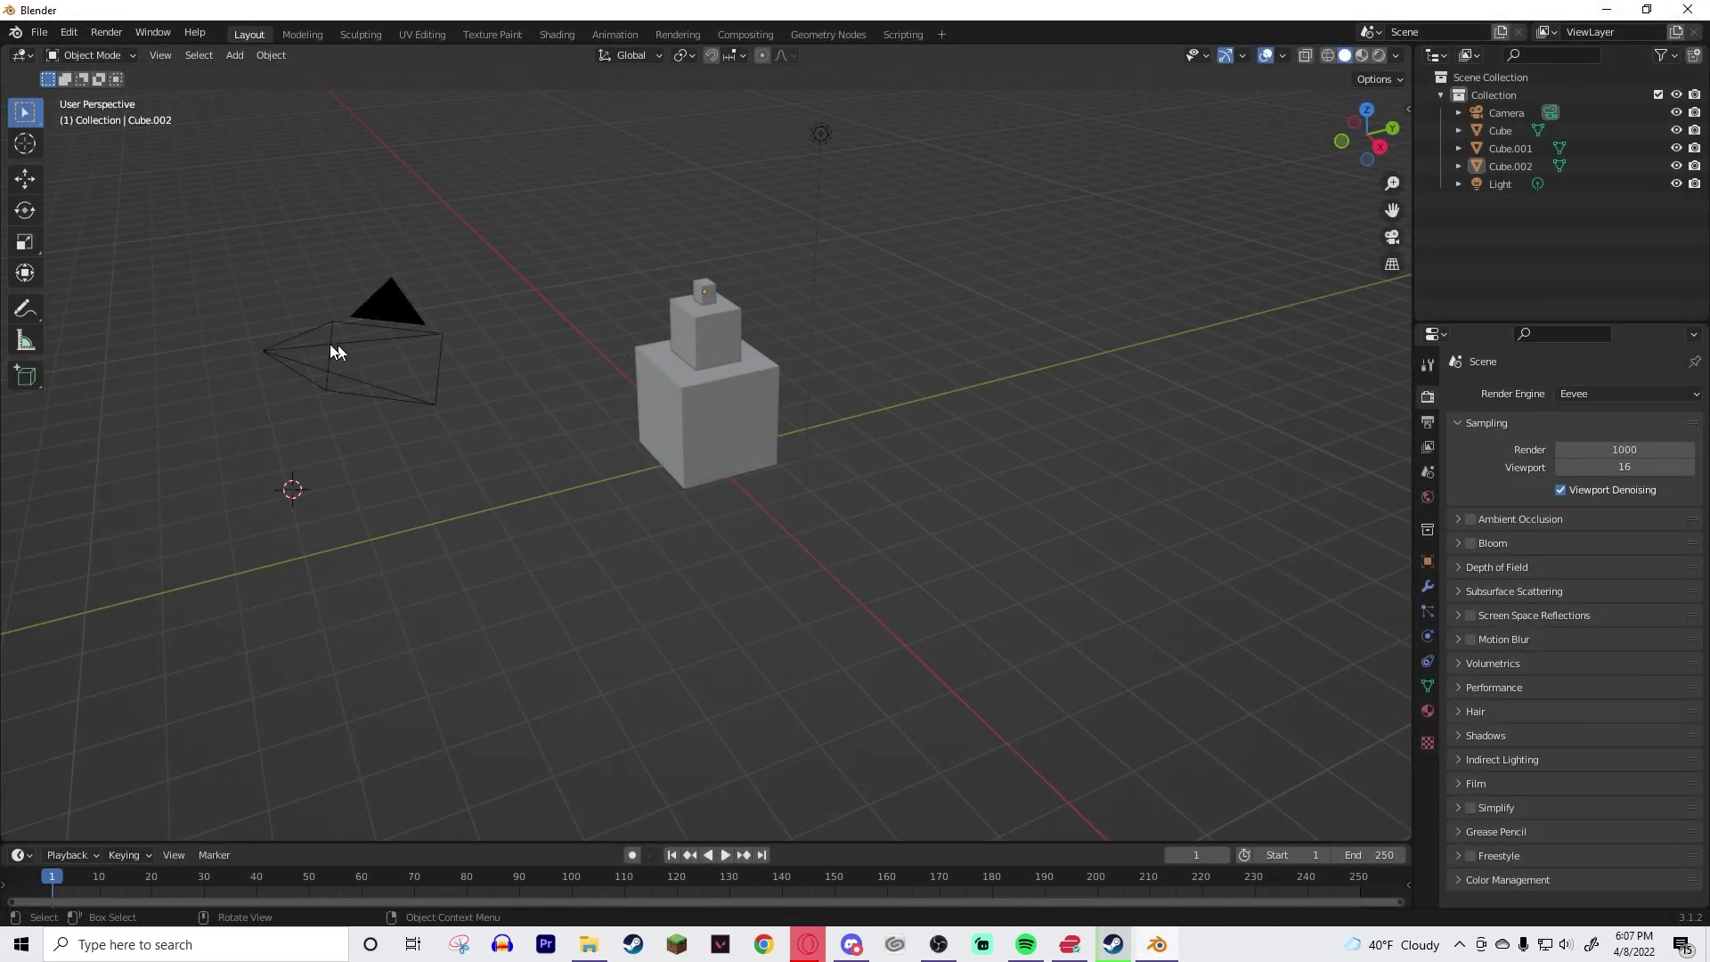
- Move the camera lower toward the ground with the Move tool
{"action": "left_click", "coordinate": [370, 314]}
{"action": "left_click", "coordinate": [33, 183]}
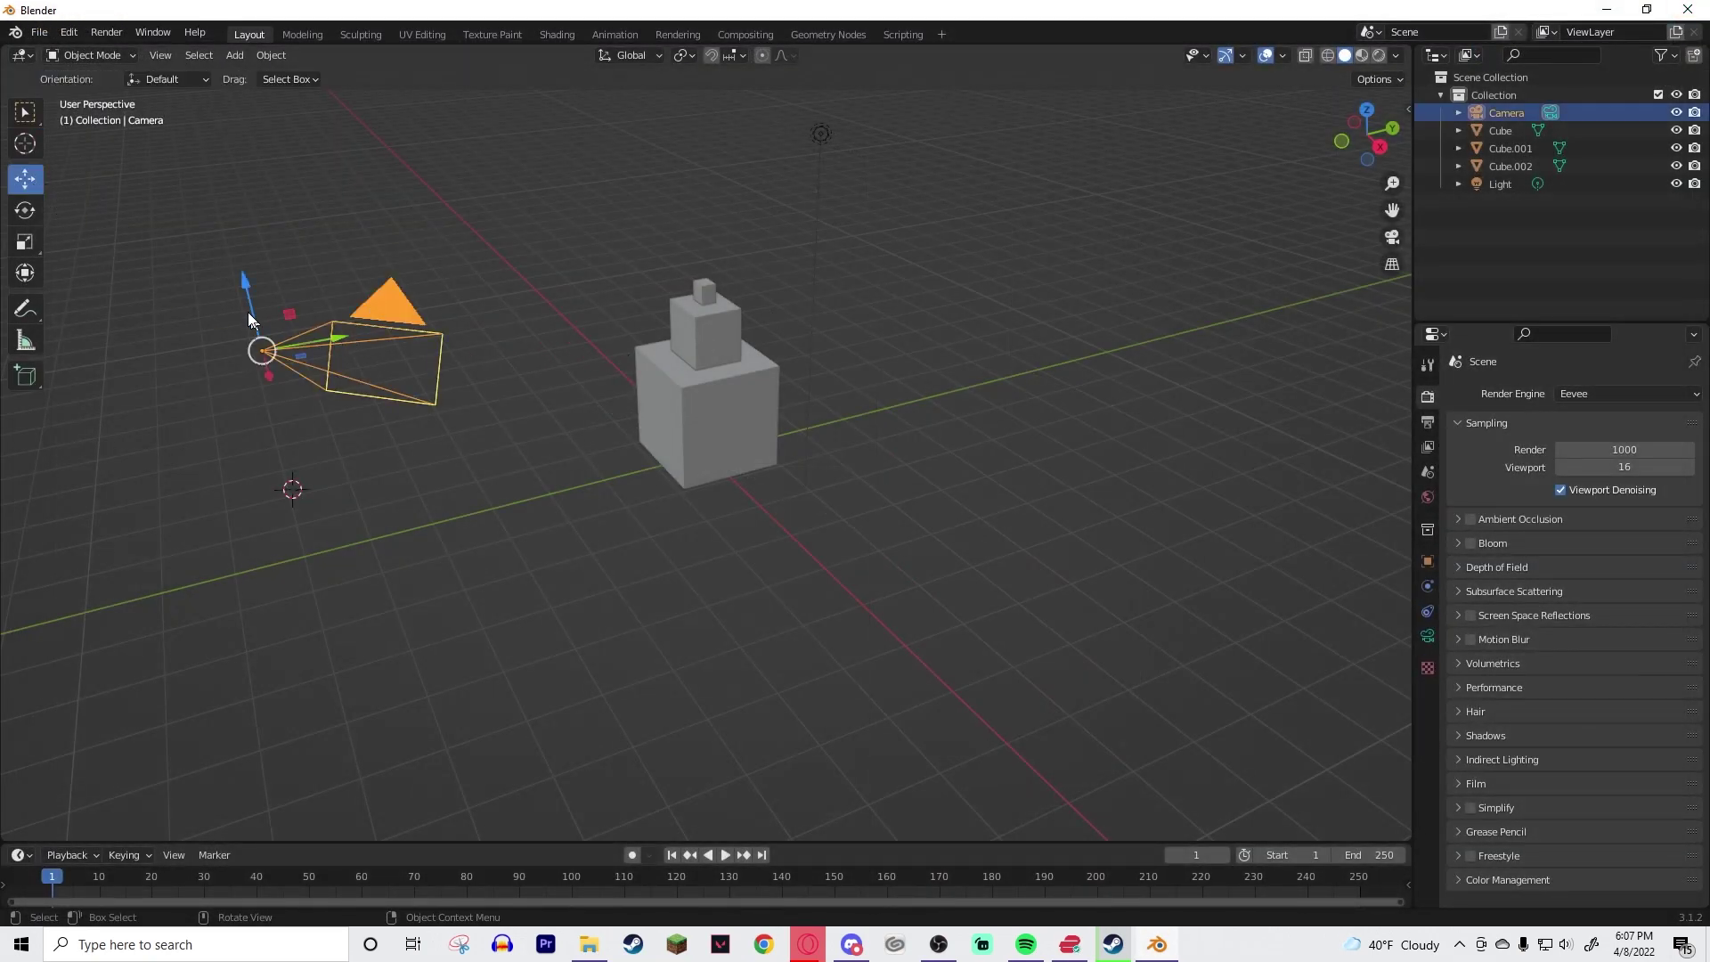
{"action": "left_click_drag", "start_coordinate": [265, 349], "coordinate": [330, 512]}
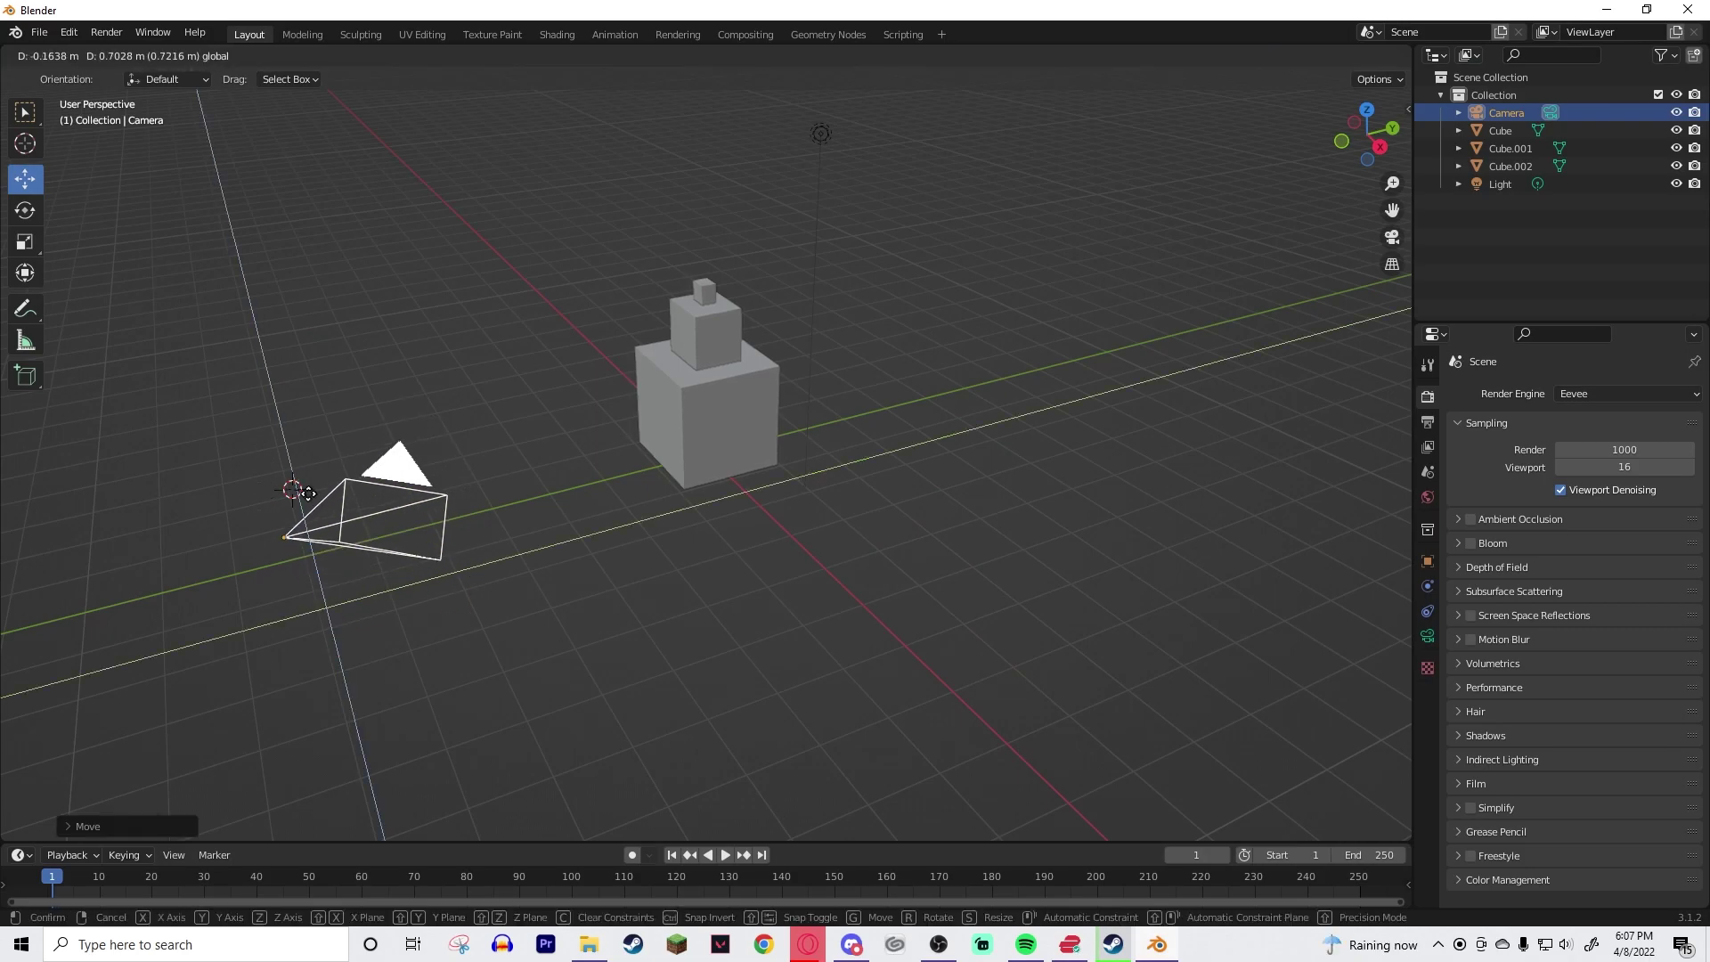
{"action": "key", "text": "ctrl+z"}
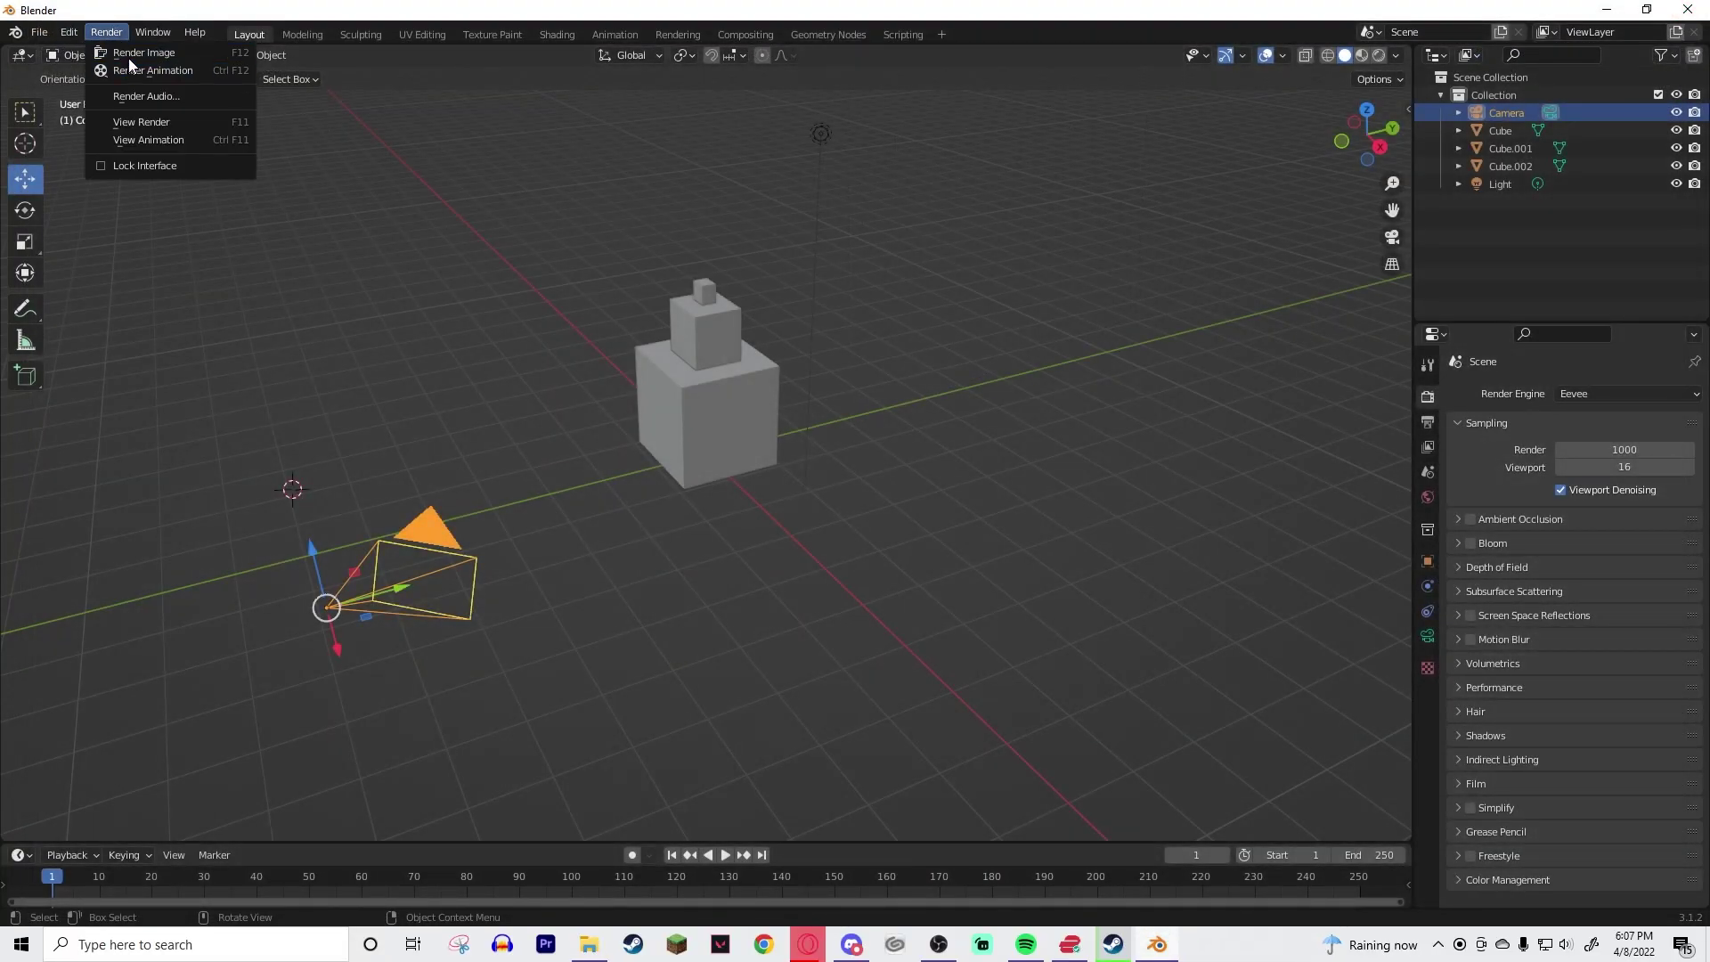
- Render a new image from the relocated camera and close the render window
{"action": "left_click", "coordinate": [129, 59]}
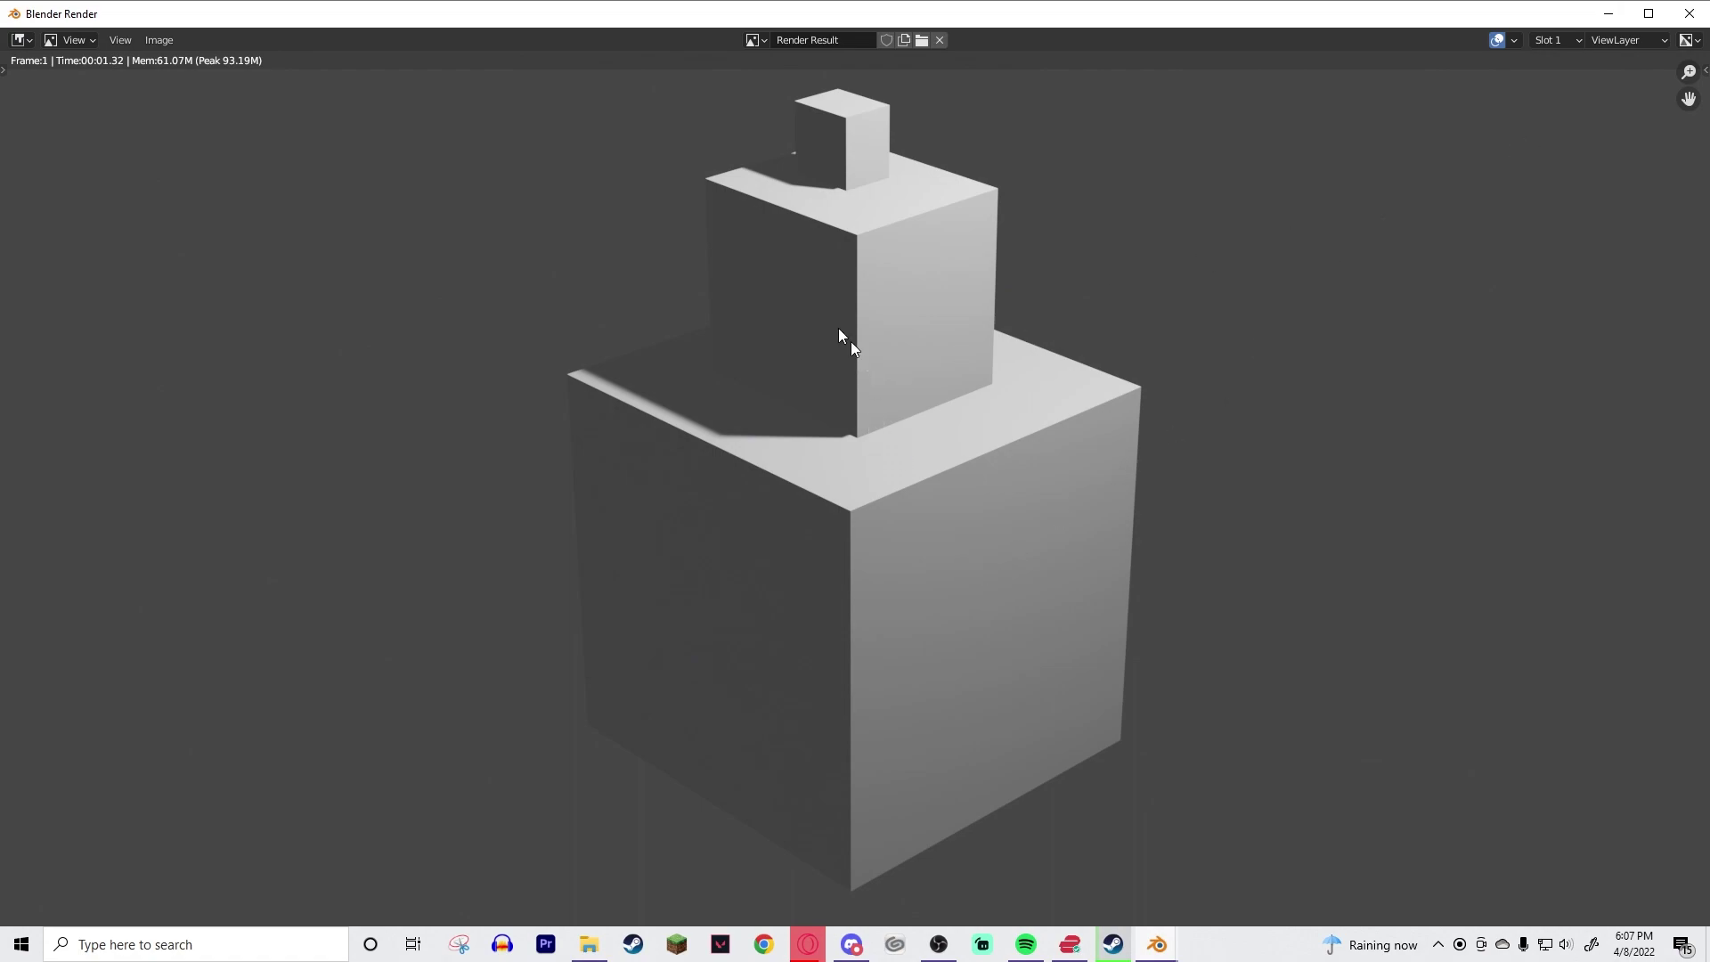
{"action": "left_click", "coordinate": [1689, 13]}
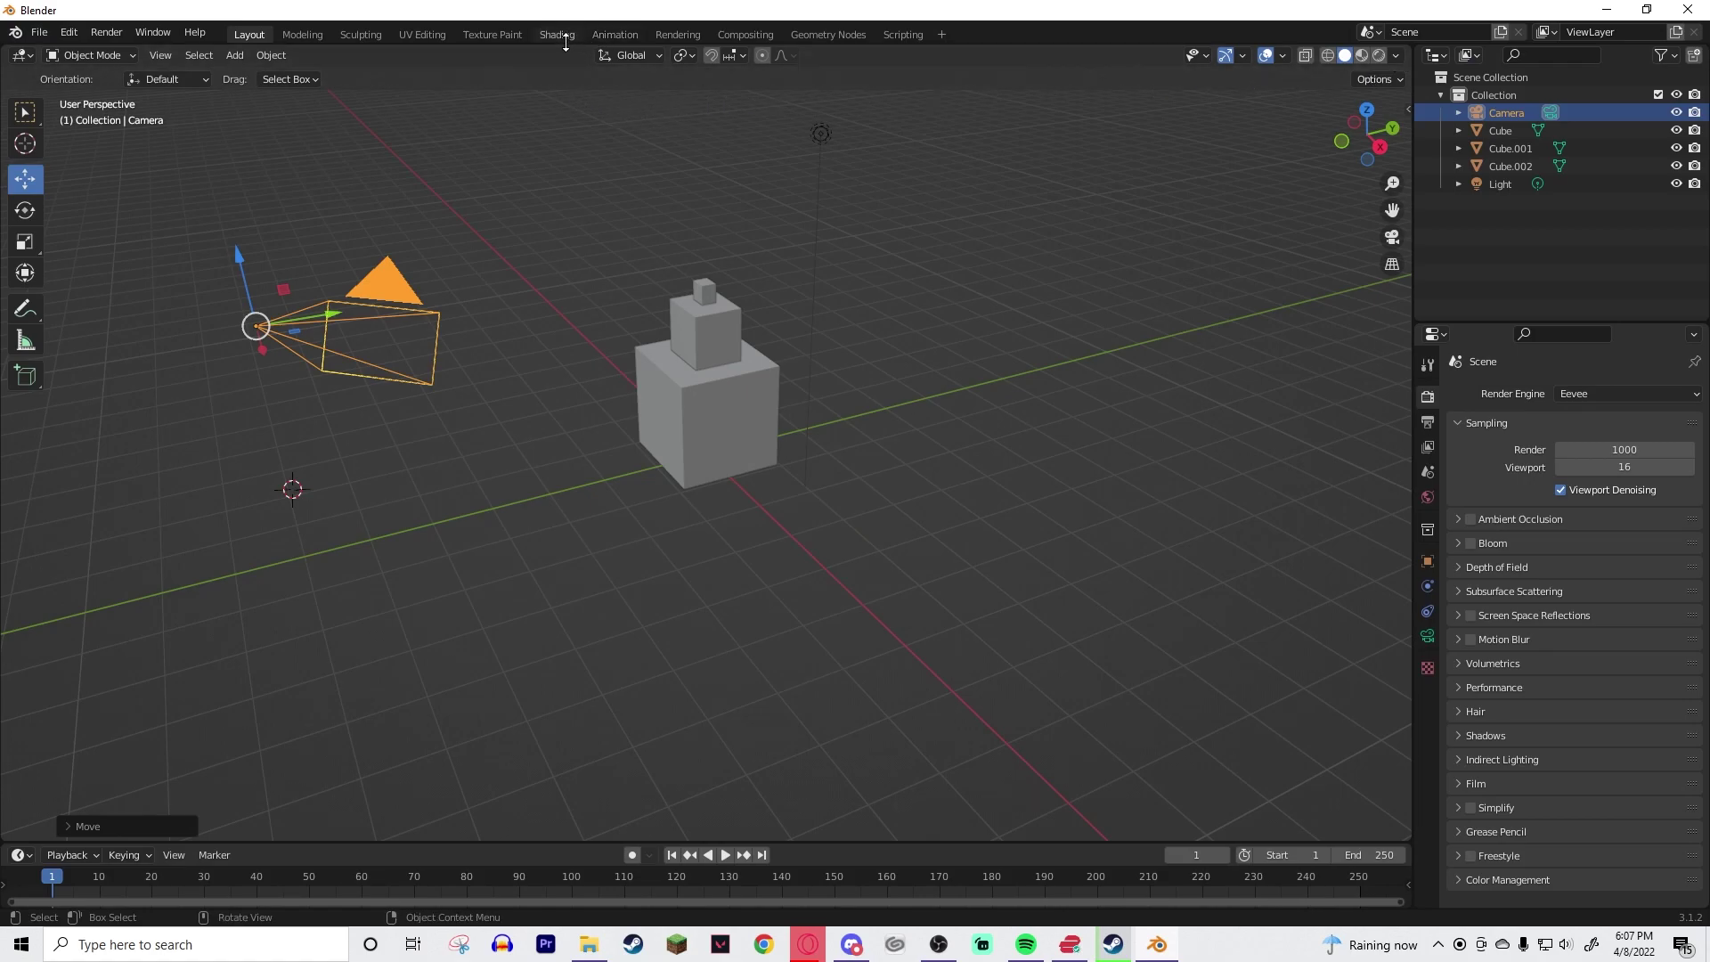
- Select the light and drag it up and to the right
{"action": "left_click", "coordinate": [842, 144]}
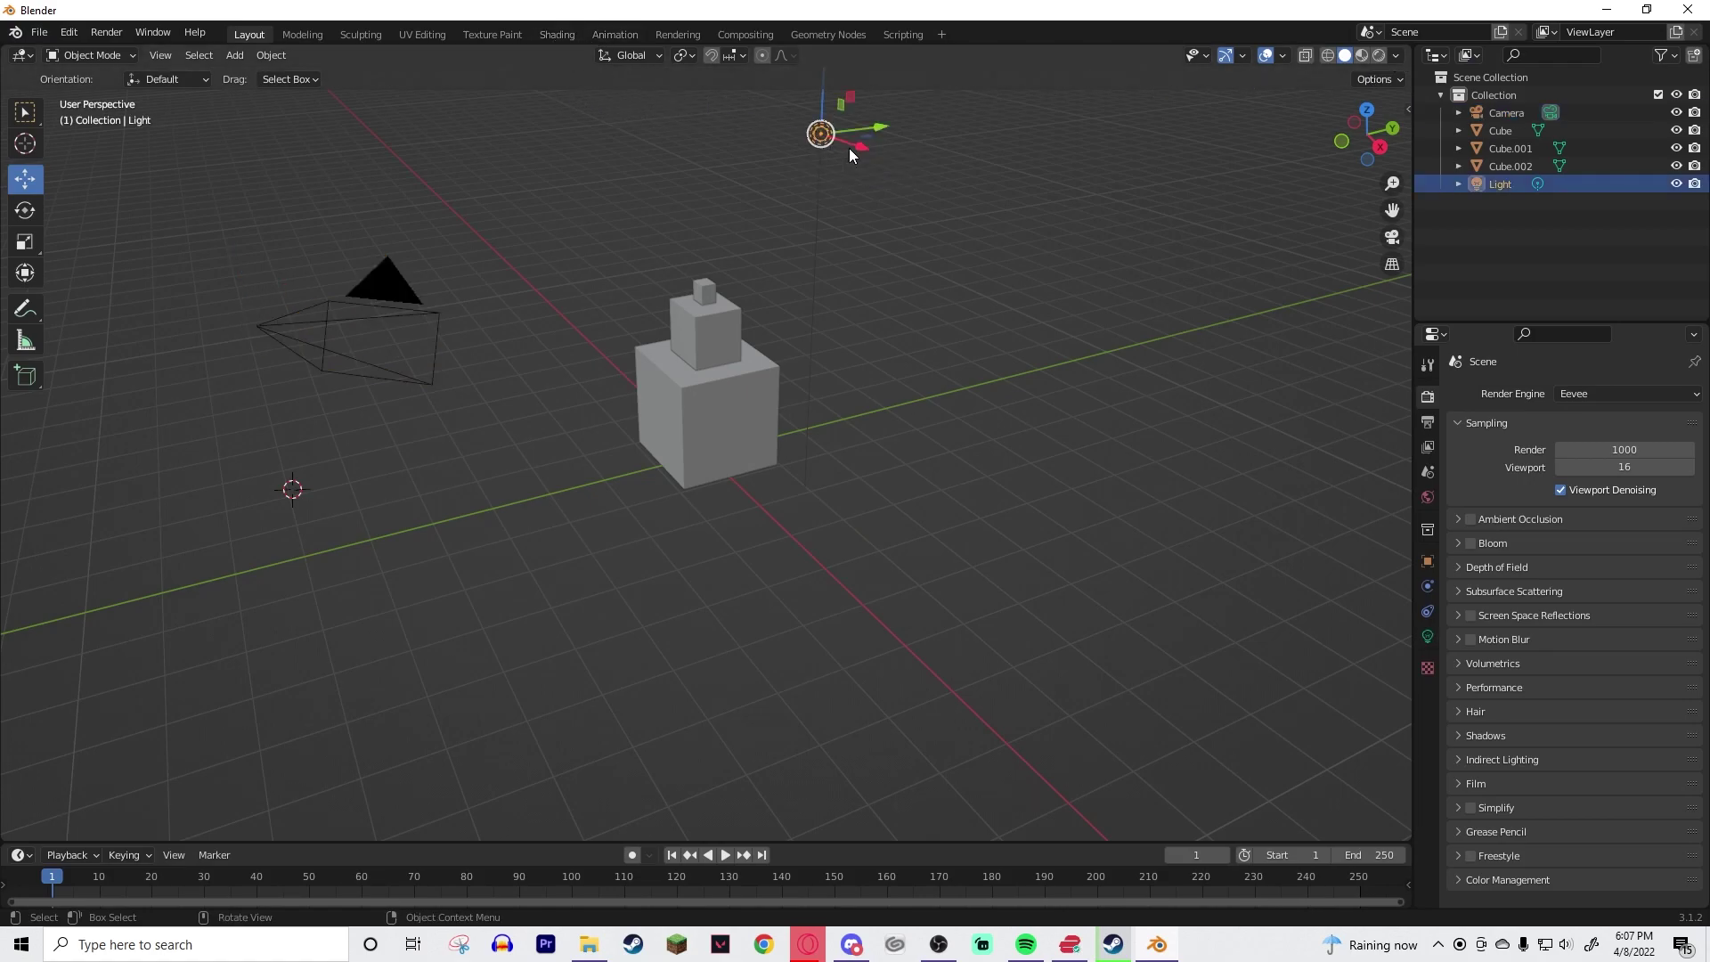
{"action": "left_click_drag", "start_coordinate": [847, 148], "coordinate": [1221, 356]}
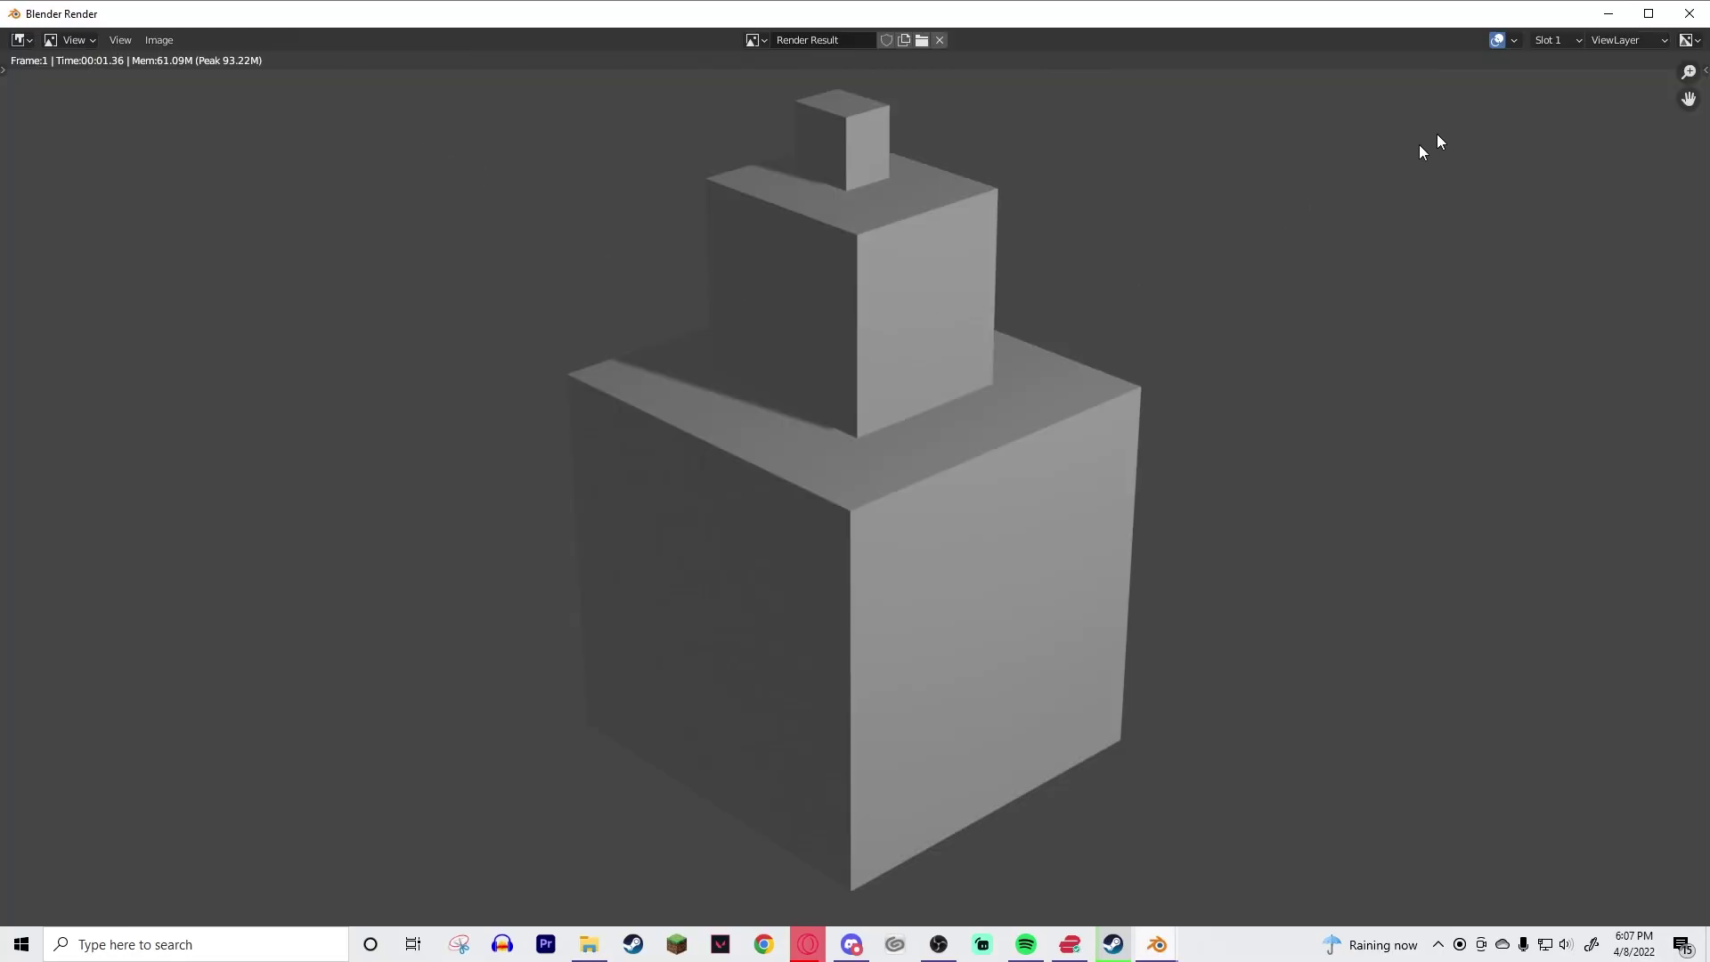
{"action": "left_click", "coordinate": [1690, 13]}
- Move the light along the Y axis beside the camera and render a new image
{"action": "key", "text": "g"}
{"action": "key", "text": "z"}
{"action": "right_click", "coordinate": [1258, 164]}
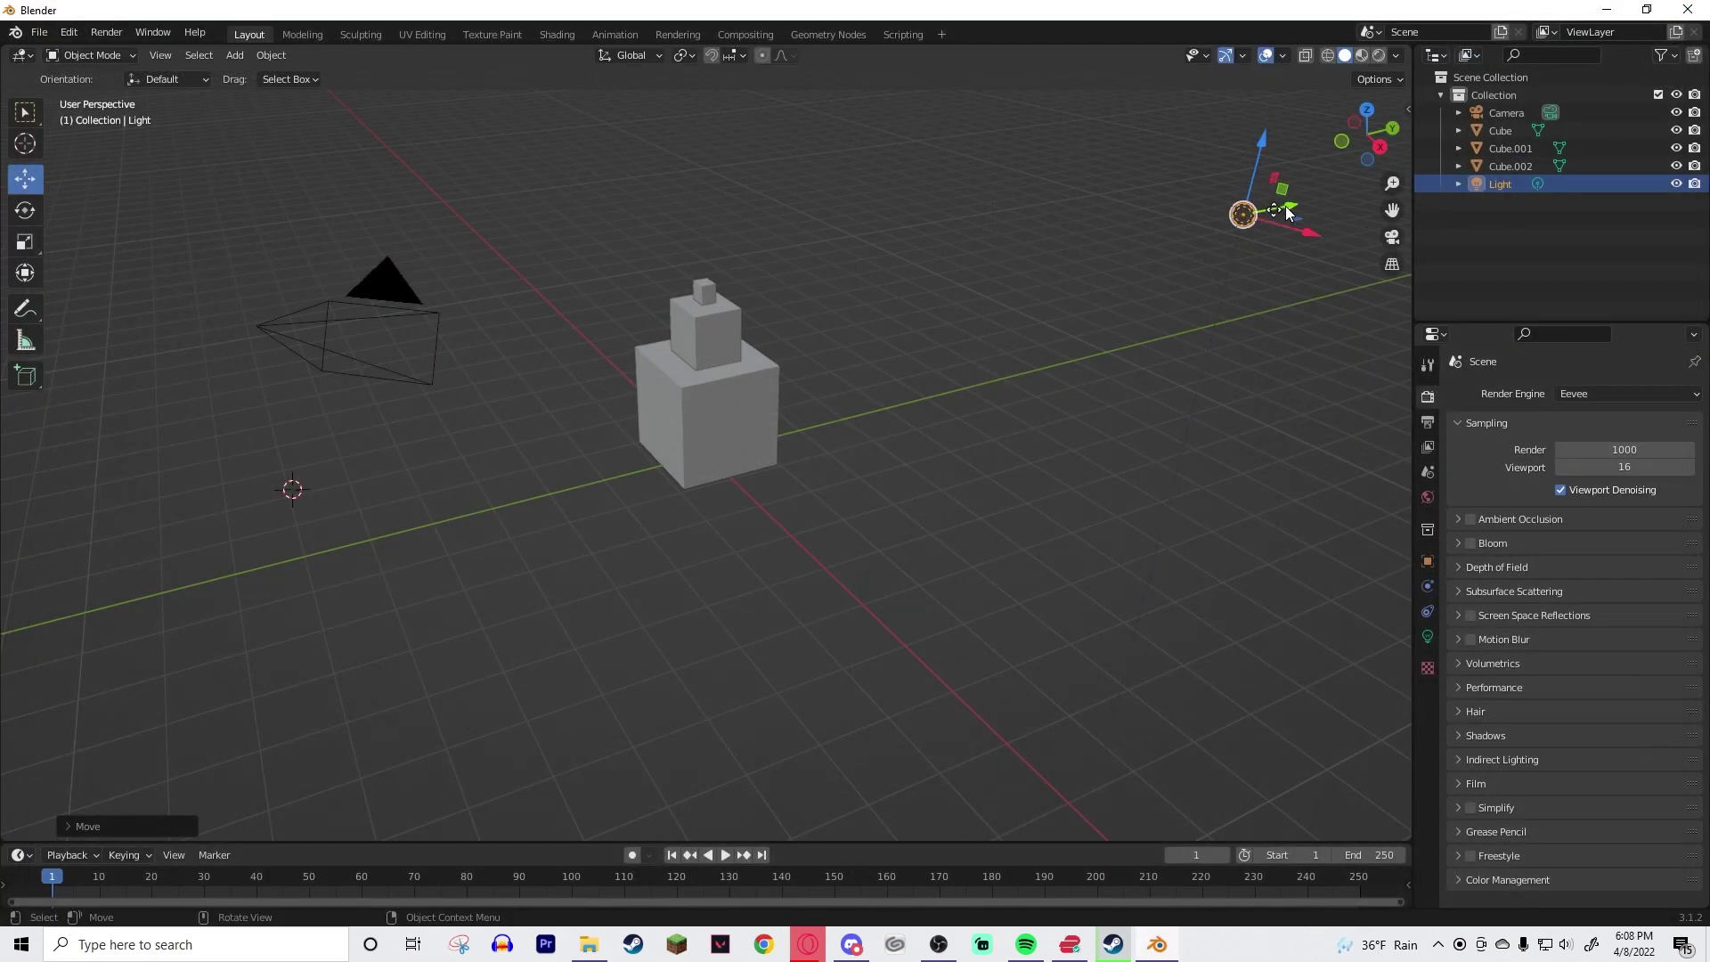
{"action": "key", "text": "g"}
{"action": "key", "text": "y"}
{"action": "left_click", "coordinate": [437, 399]}
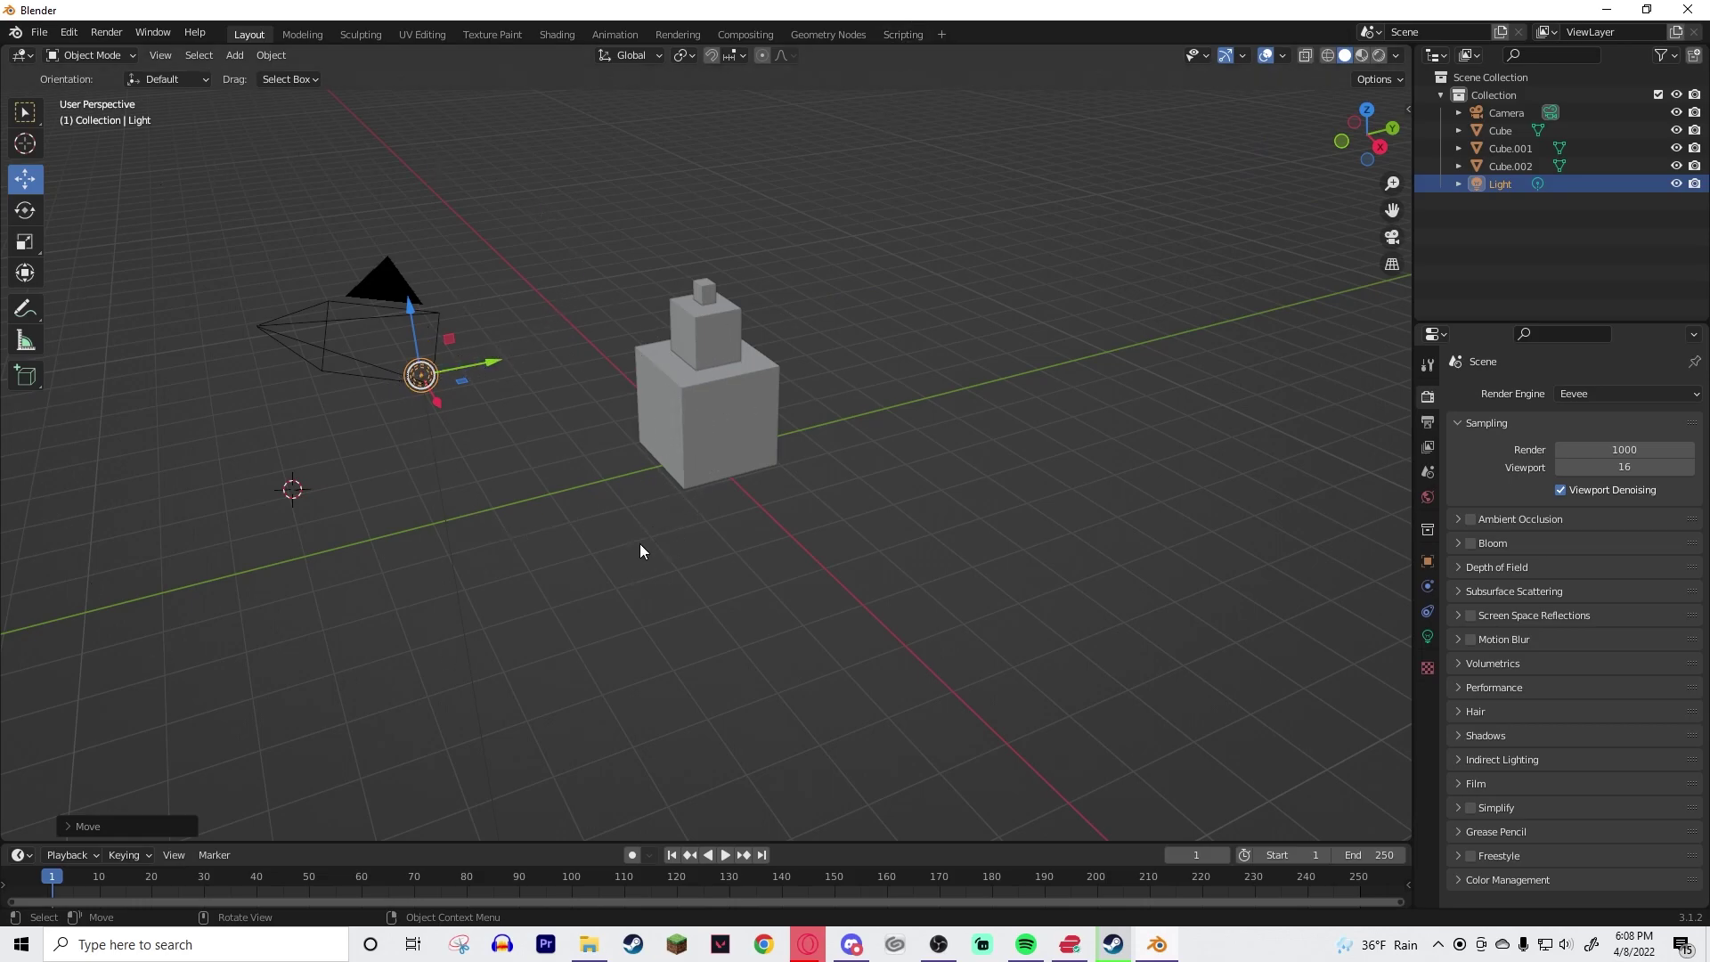
{"action": "left_click", "coordinate": [107, 33]}
{"action": "left_click", "coordinate": [129, 51]}
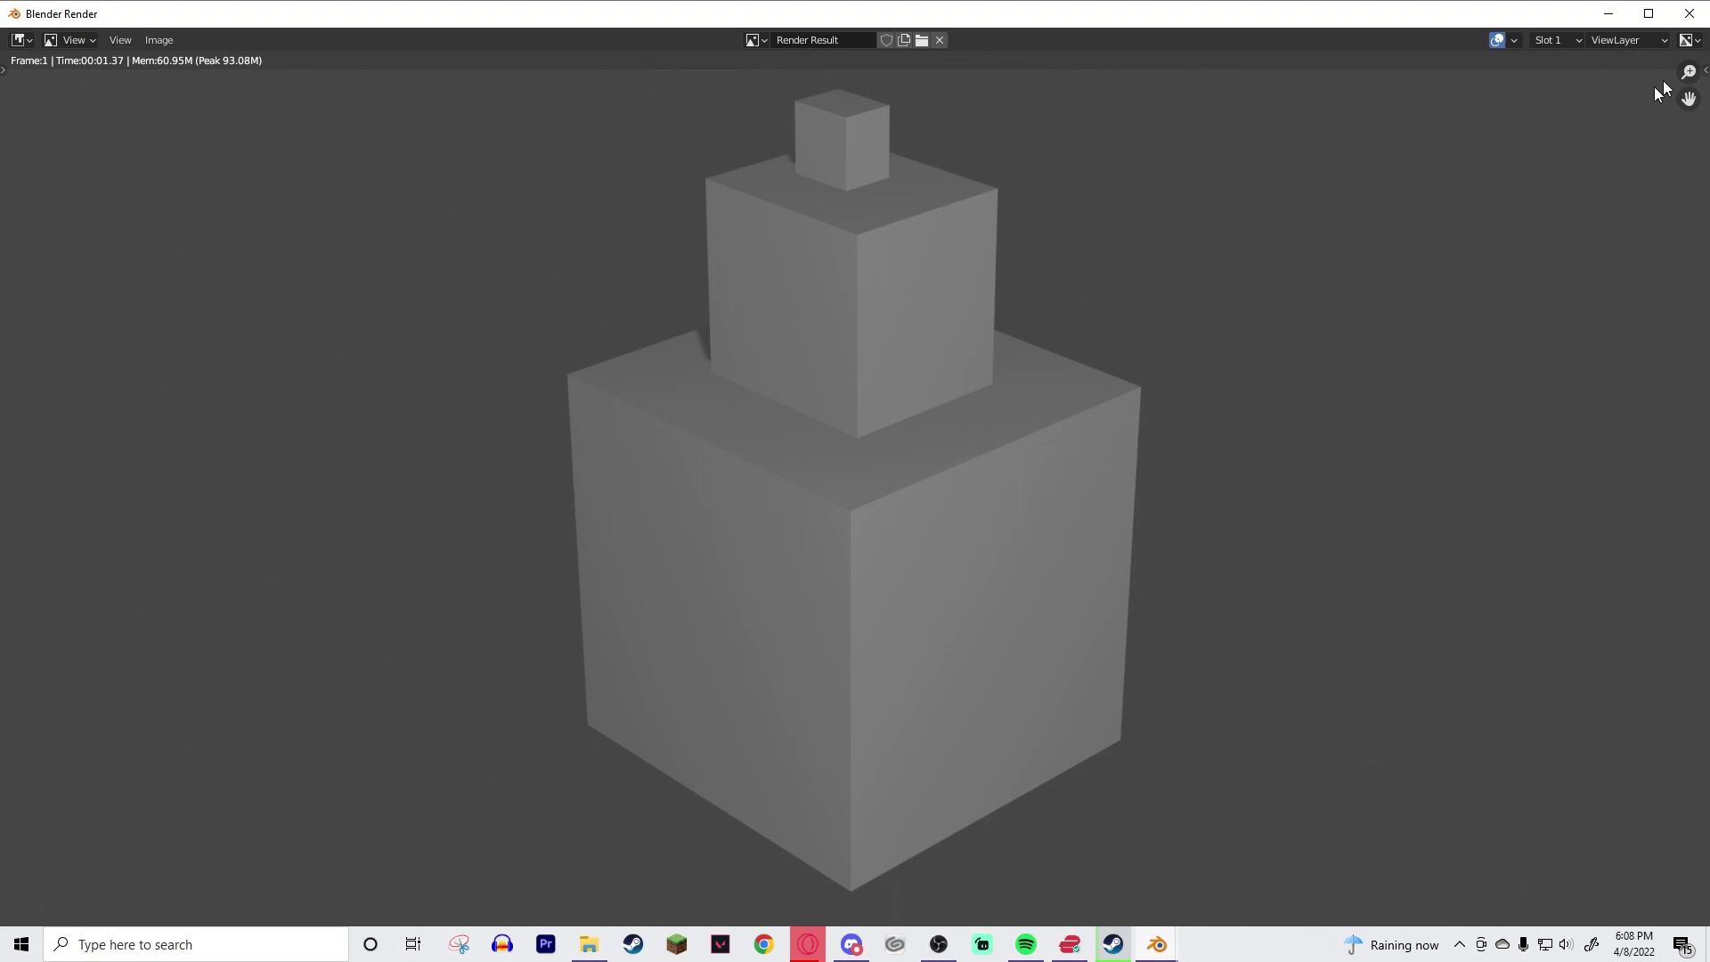
- Export the scene via File > Export > Grease Pencil as SVG to Downloads as untitled.svg
{"action": "left_click", "coordinate": [1689, 14]}
{"action": "left_click", "coordinate": [40, 32]}
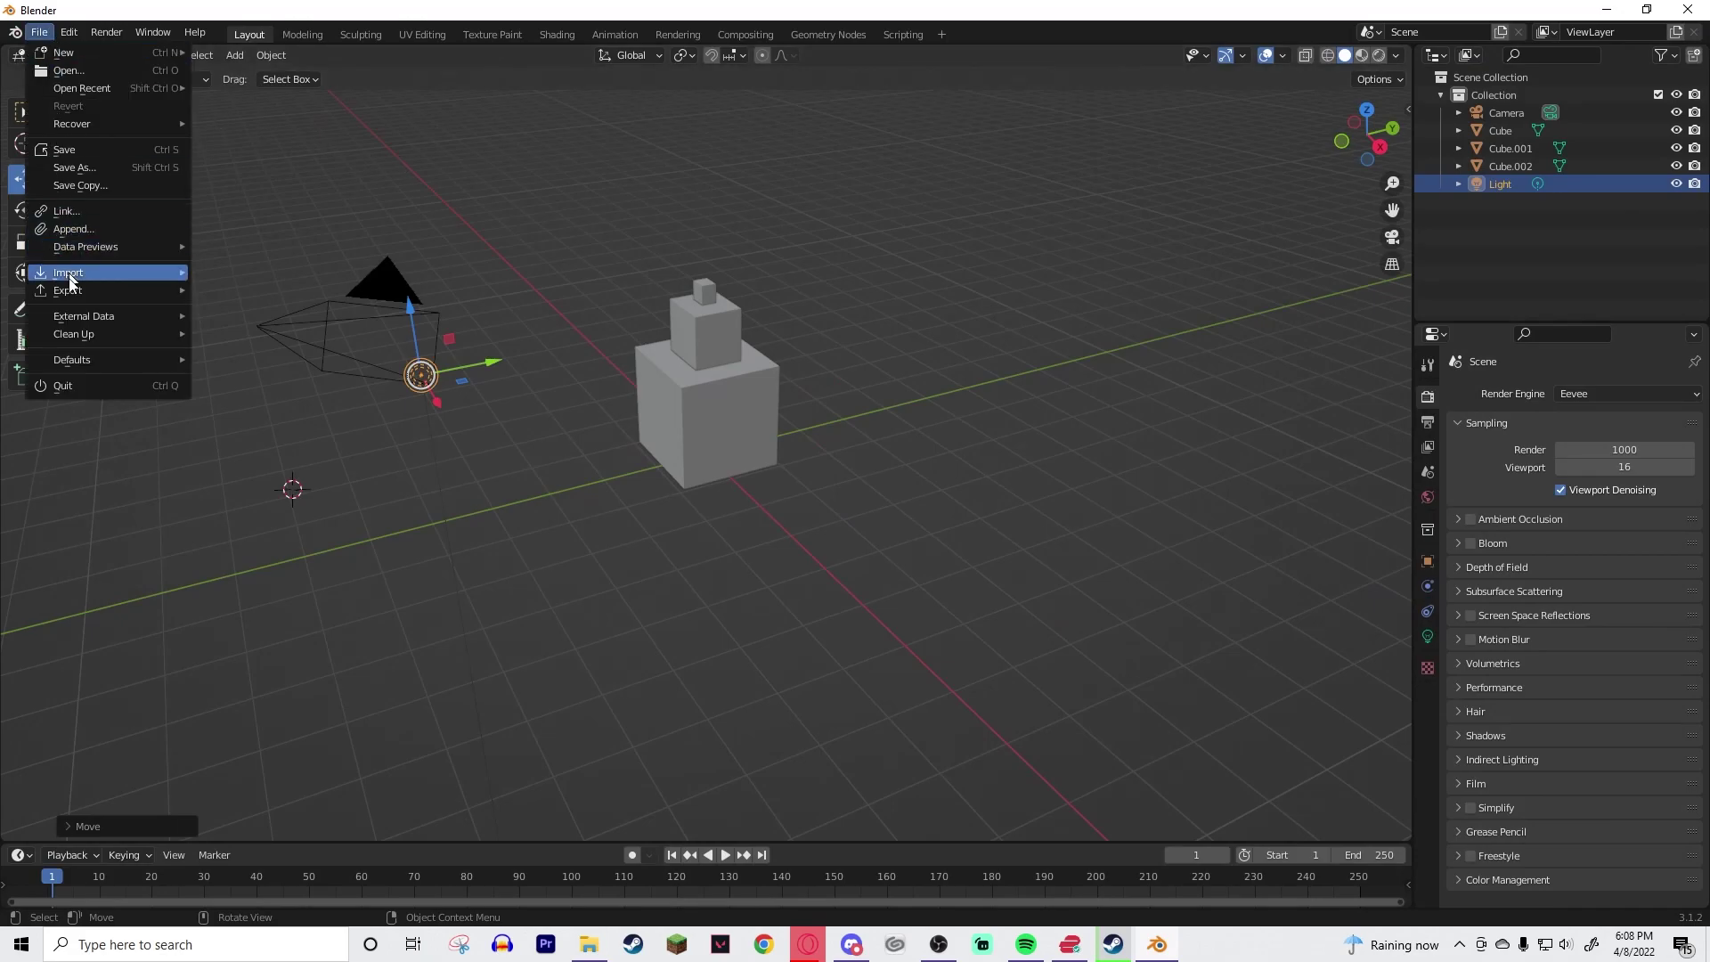
{"action": "mouse_move", "coordinate": [68, 291]}
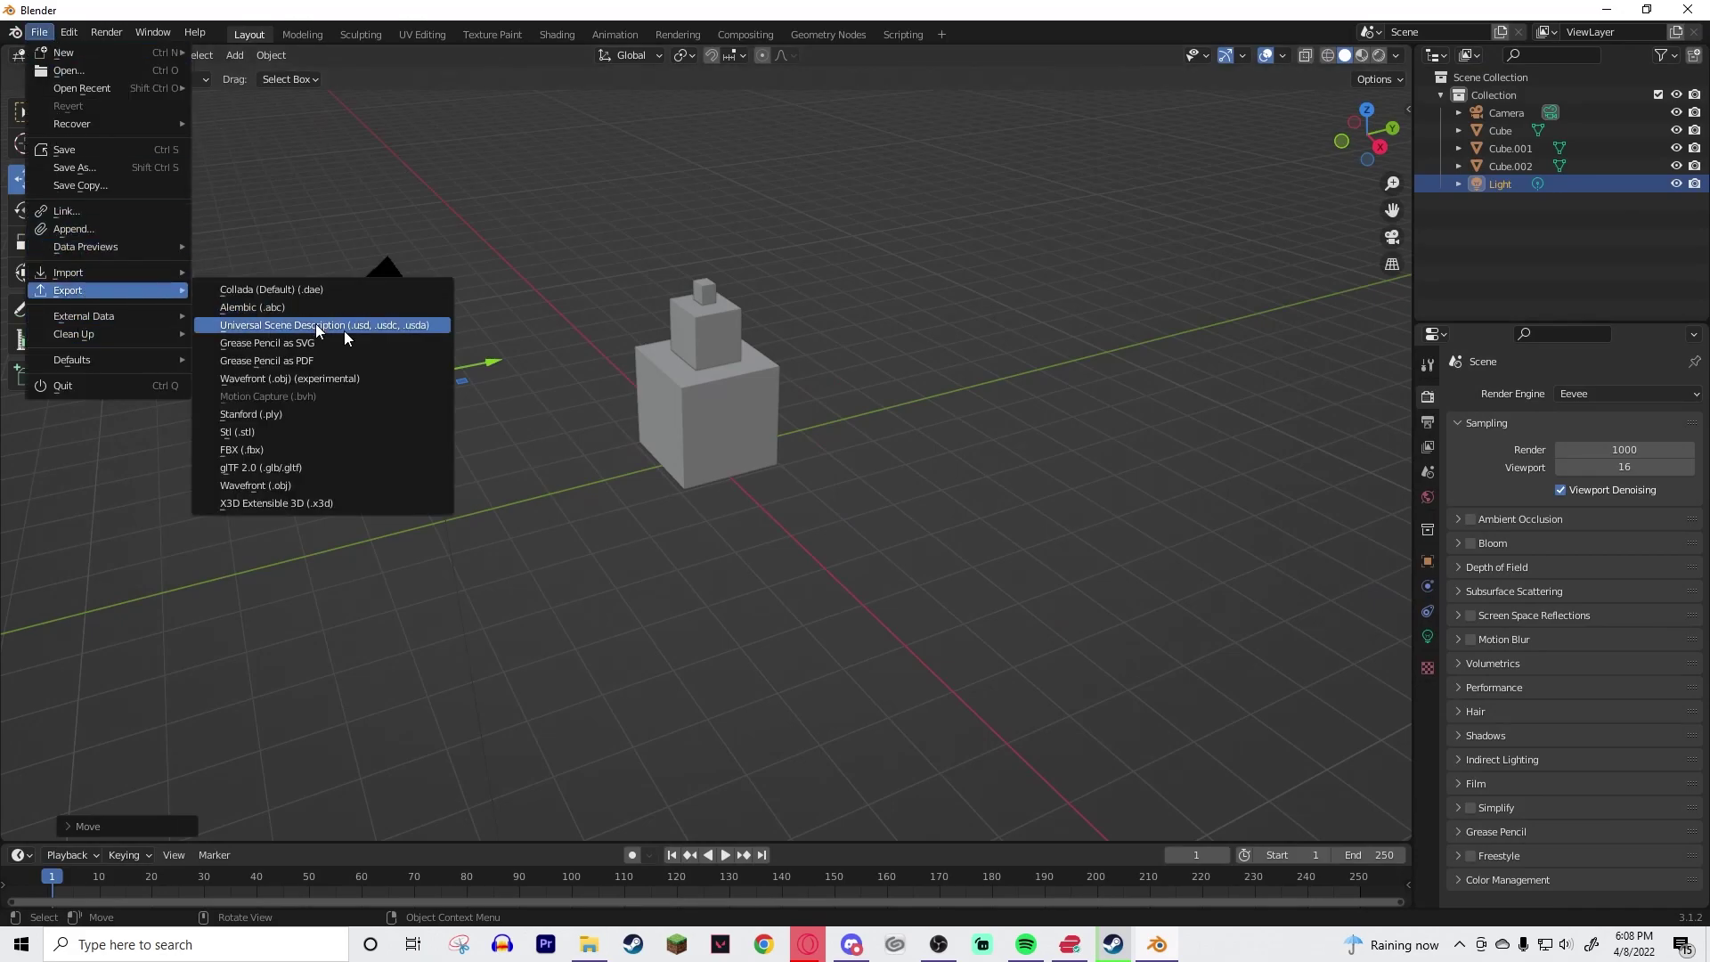
{"action": "left_click", "coordinate": [299, 345]}
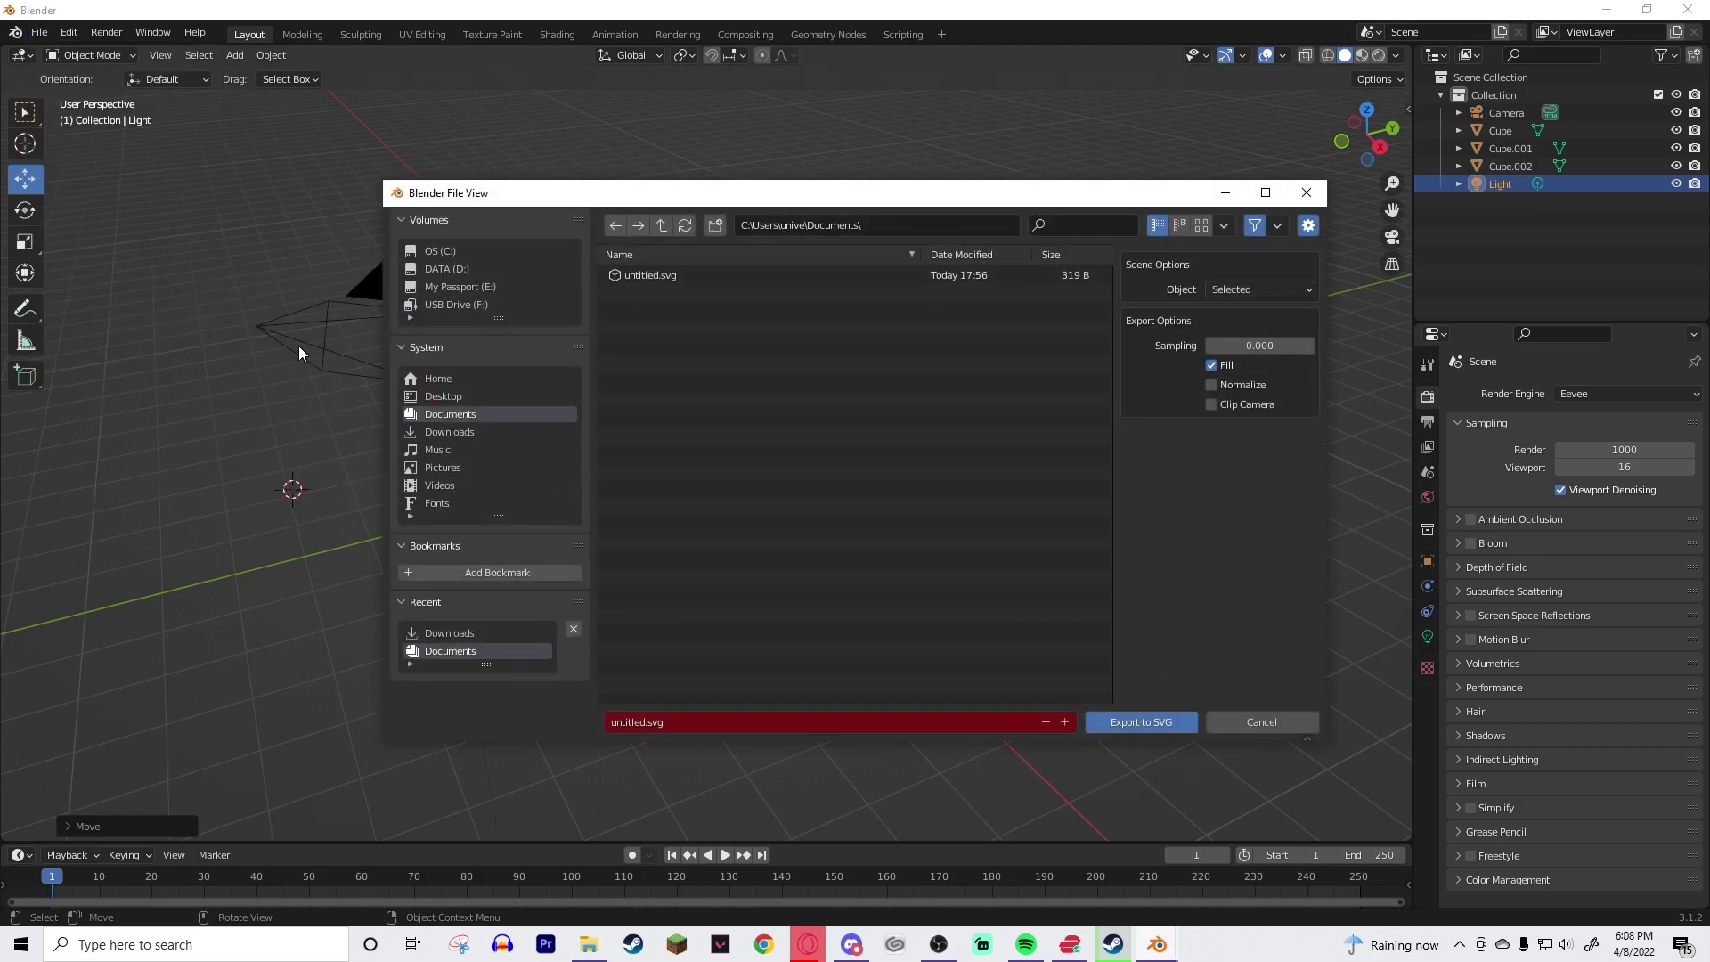
{"action": "left_click", "coordinate": [443, 432]}
{"action": "left_click", "coordinate": [1138, 722]}
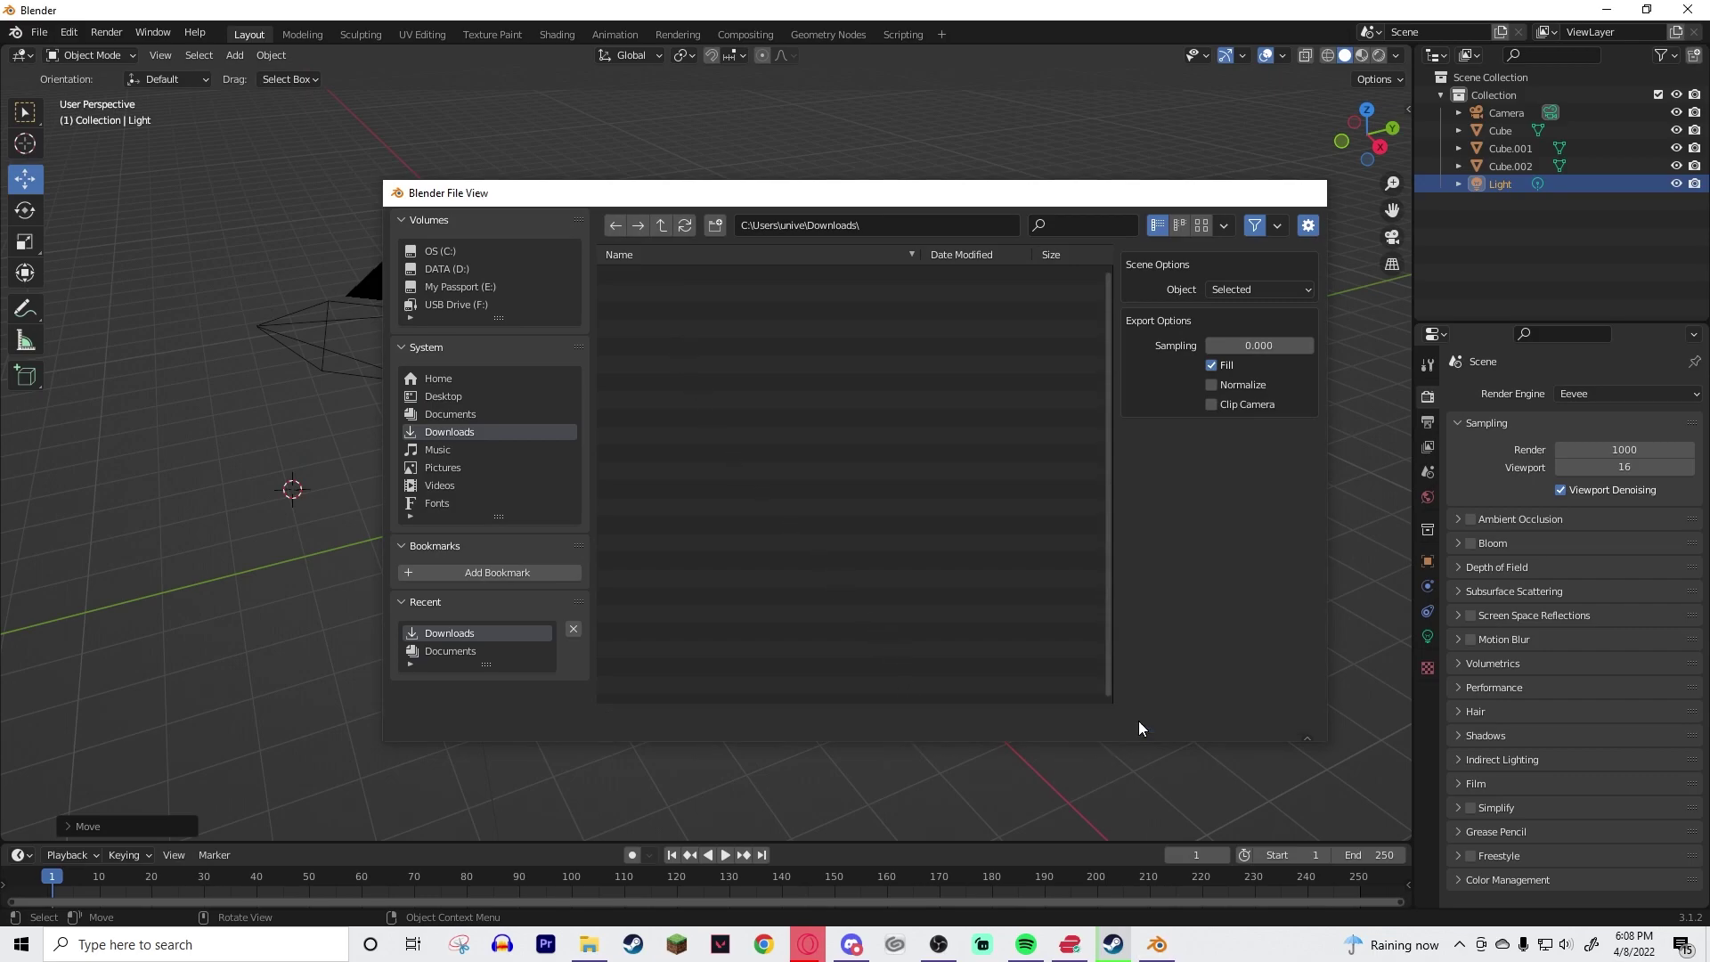
- Open the exported untitled.svg from Downloads, then delete it and close File Explorer
{"action": "left_click", "coordinate": [588, 944]}
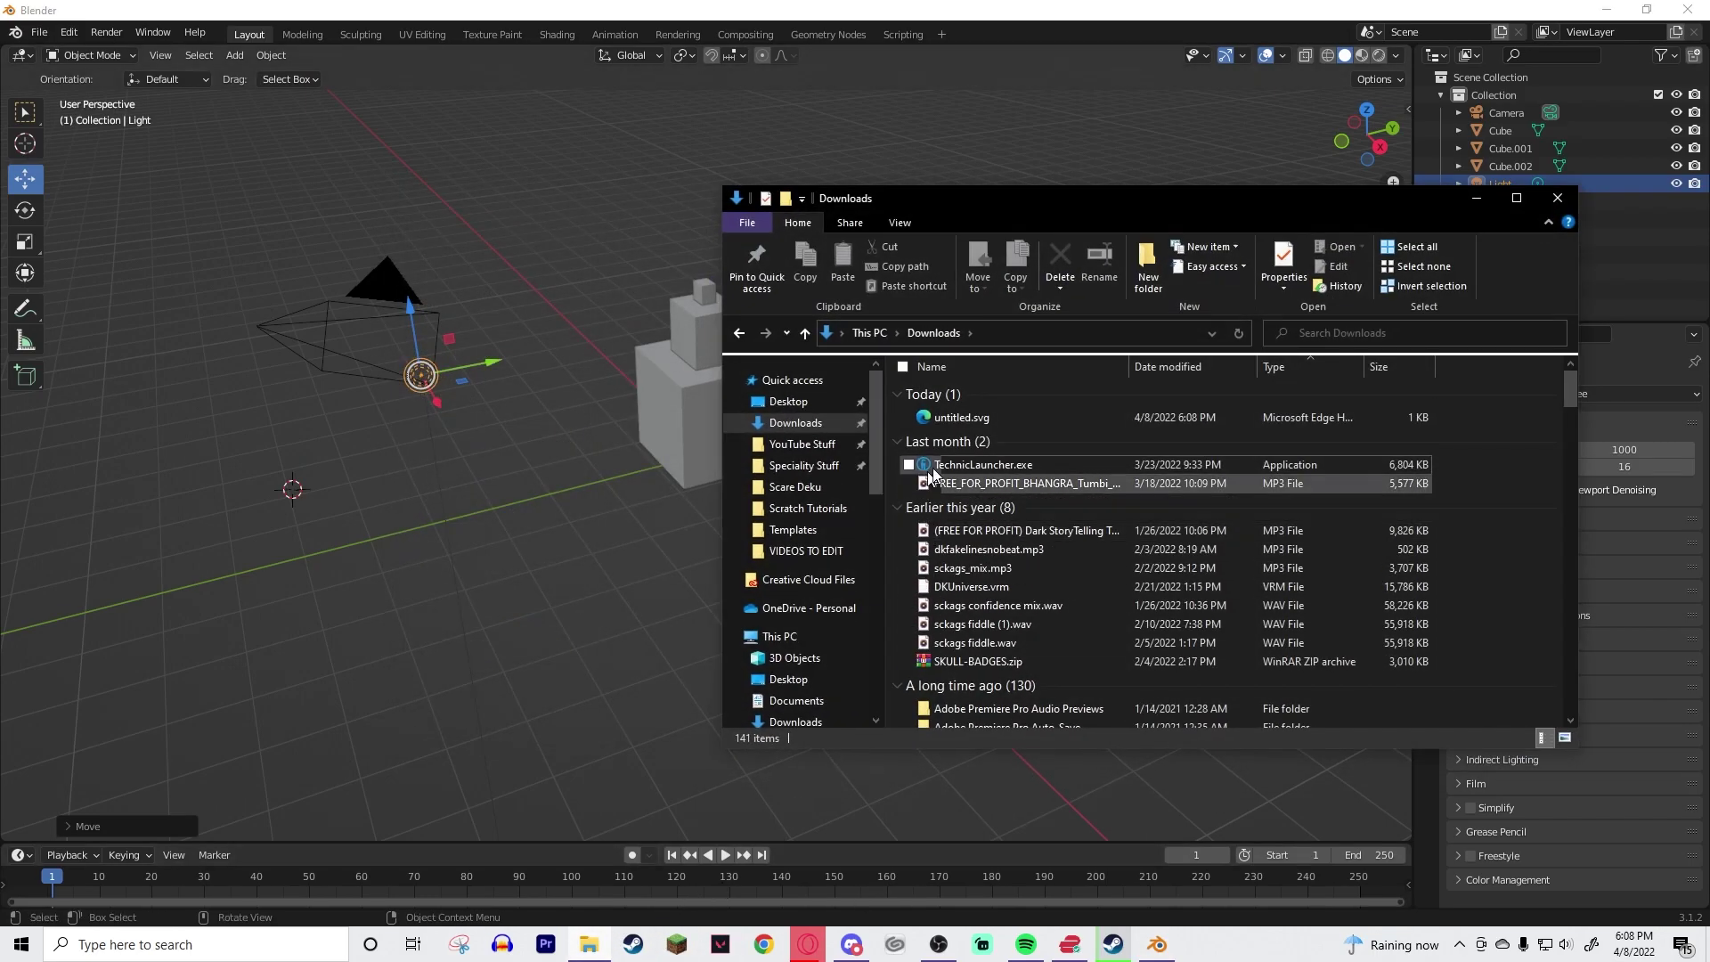
{"action": "double_click", "coordinate": [949, 417]}
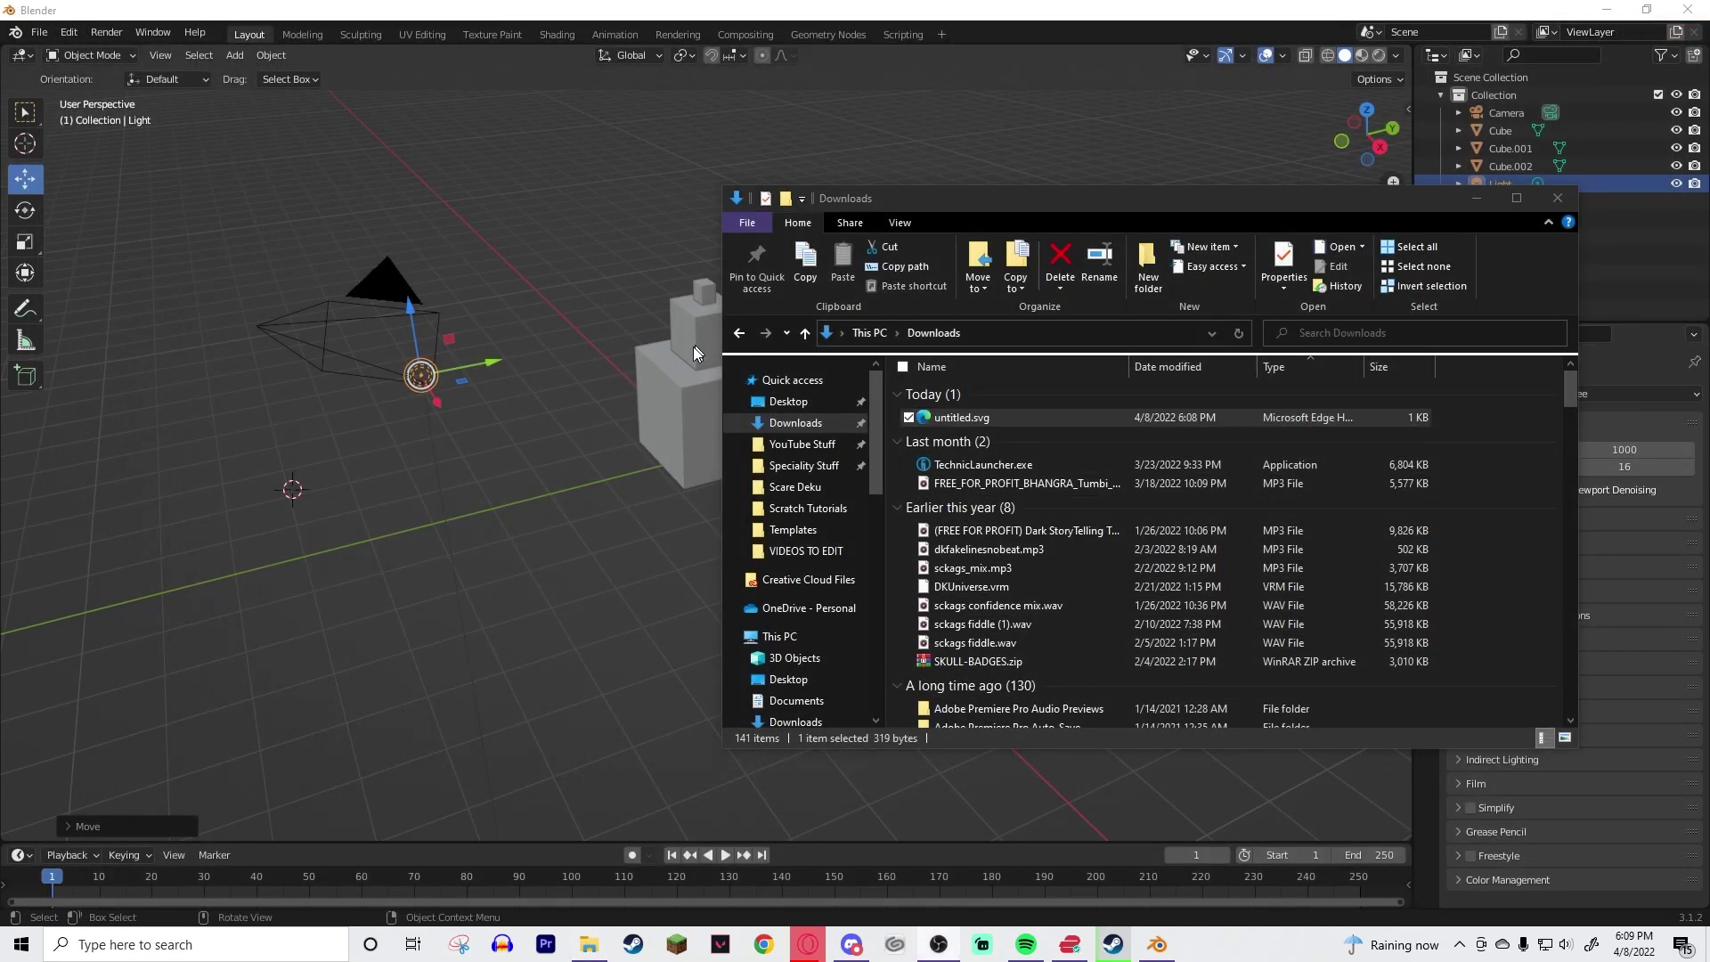
{"action": "right_click", "coordinate": [985, 417]}
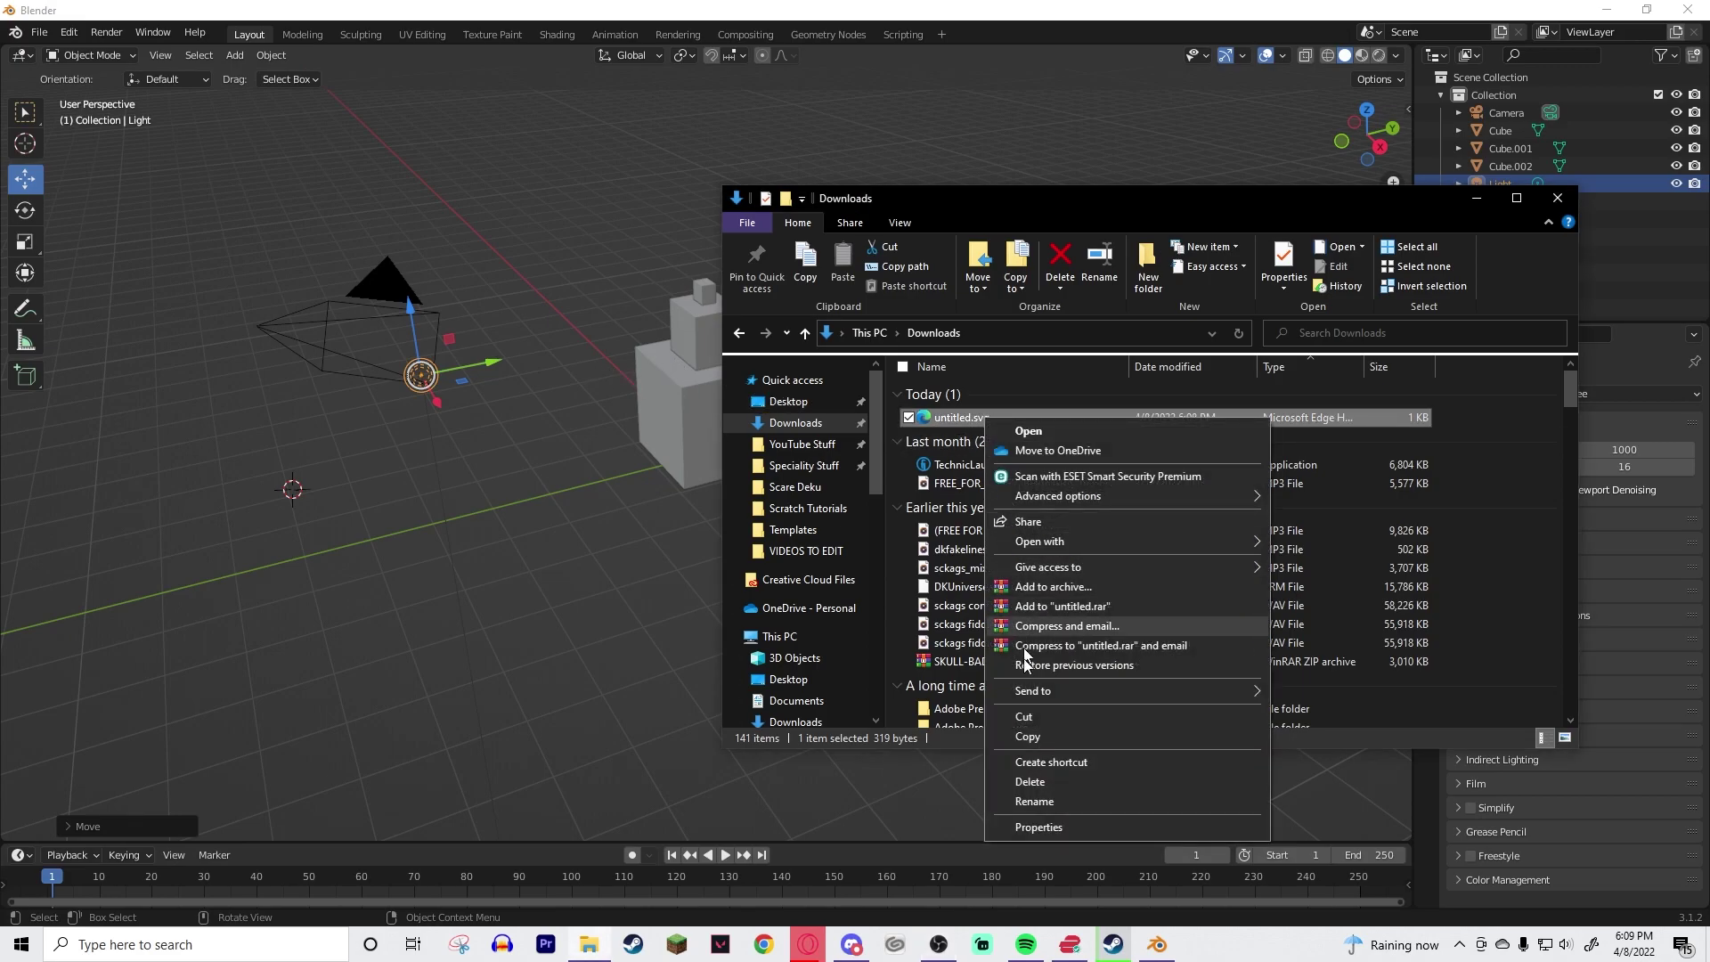
{"action": "left_click", "coordinate": [1033, 787]}
{"action": "left_click", "coordinate": [1556, 198]}
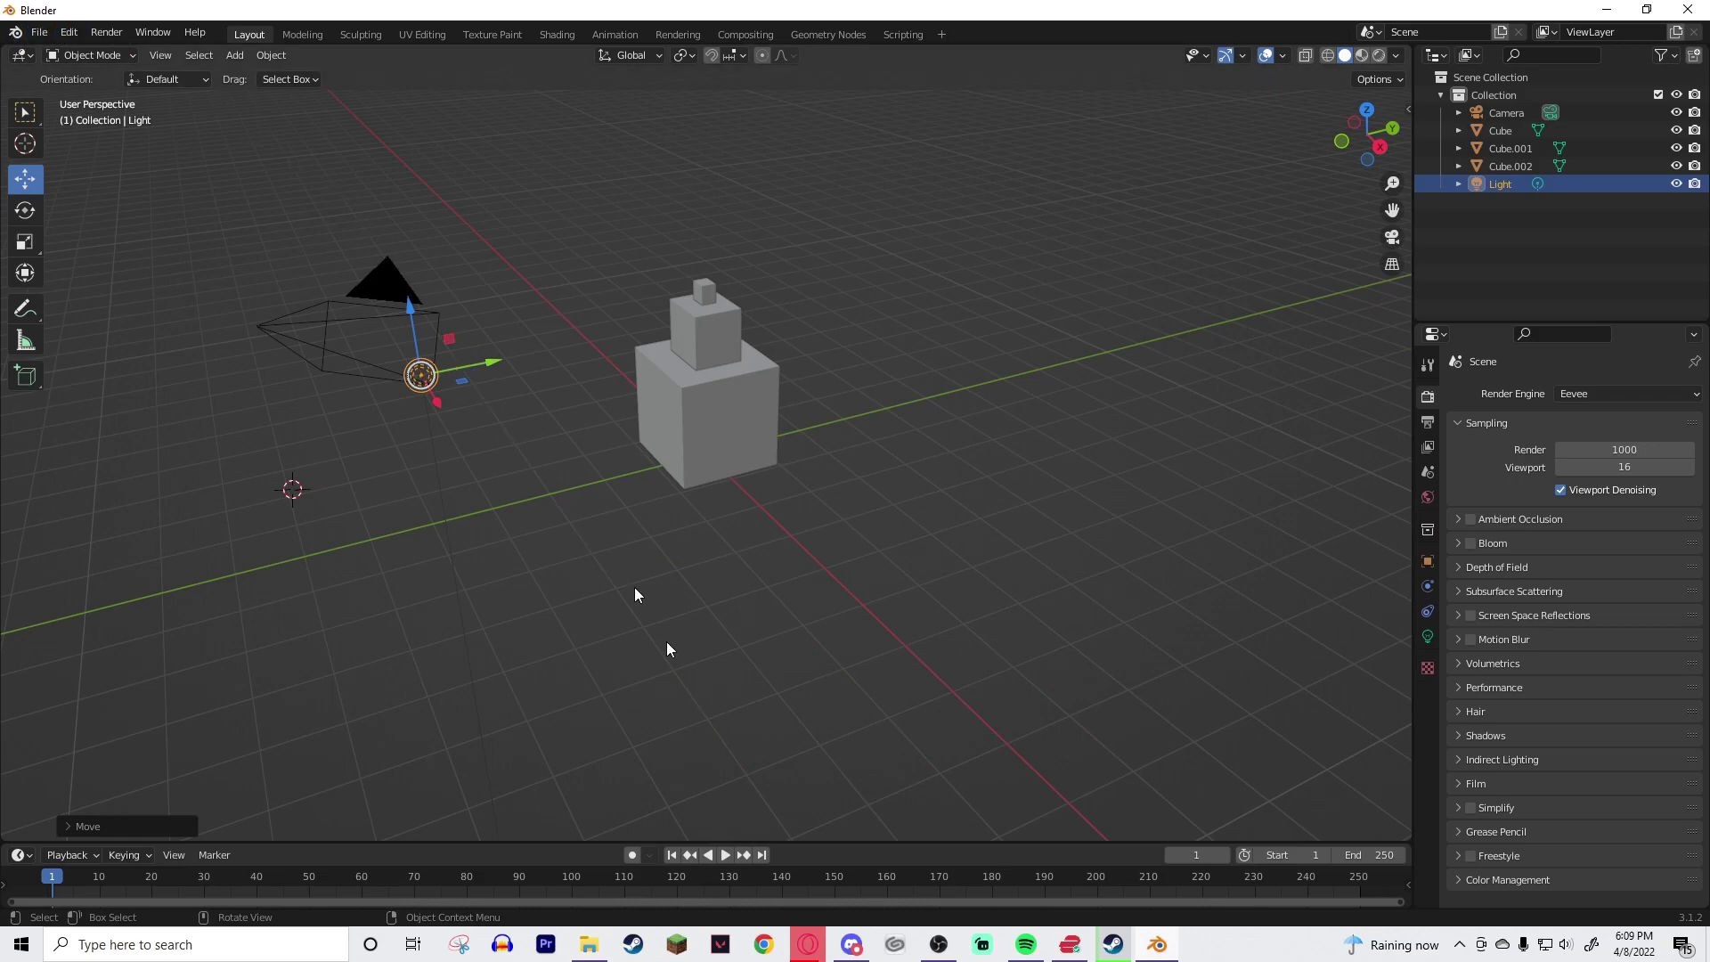
- Render the three-tier cube tower with Render > Render Image
{"action": "left_click", "coordinate": [106, 32]}
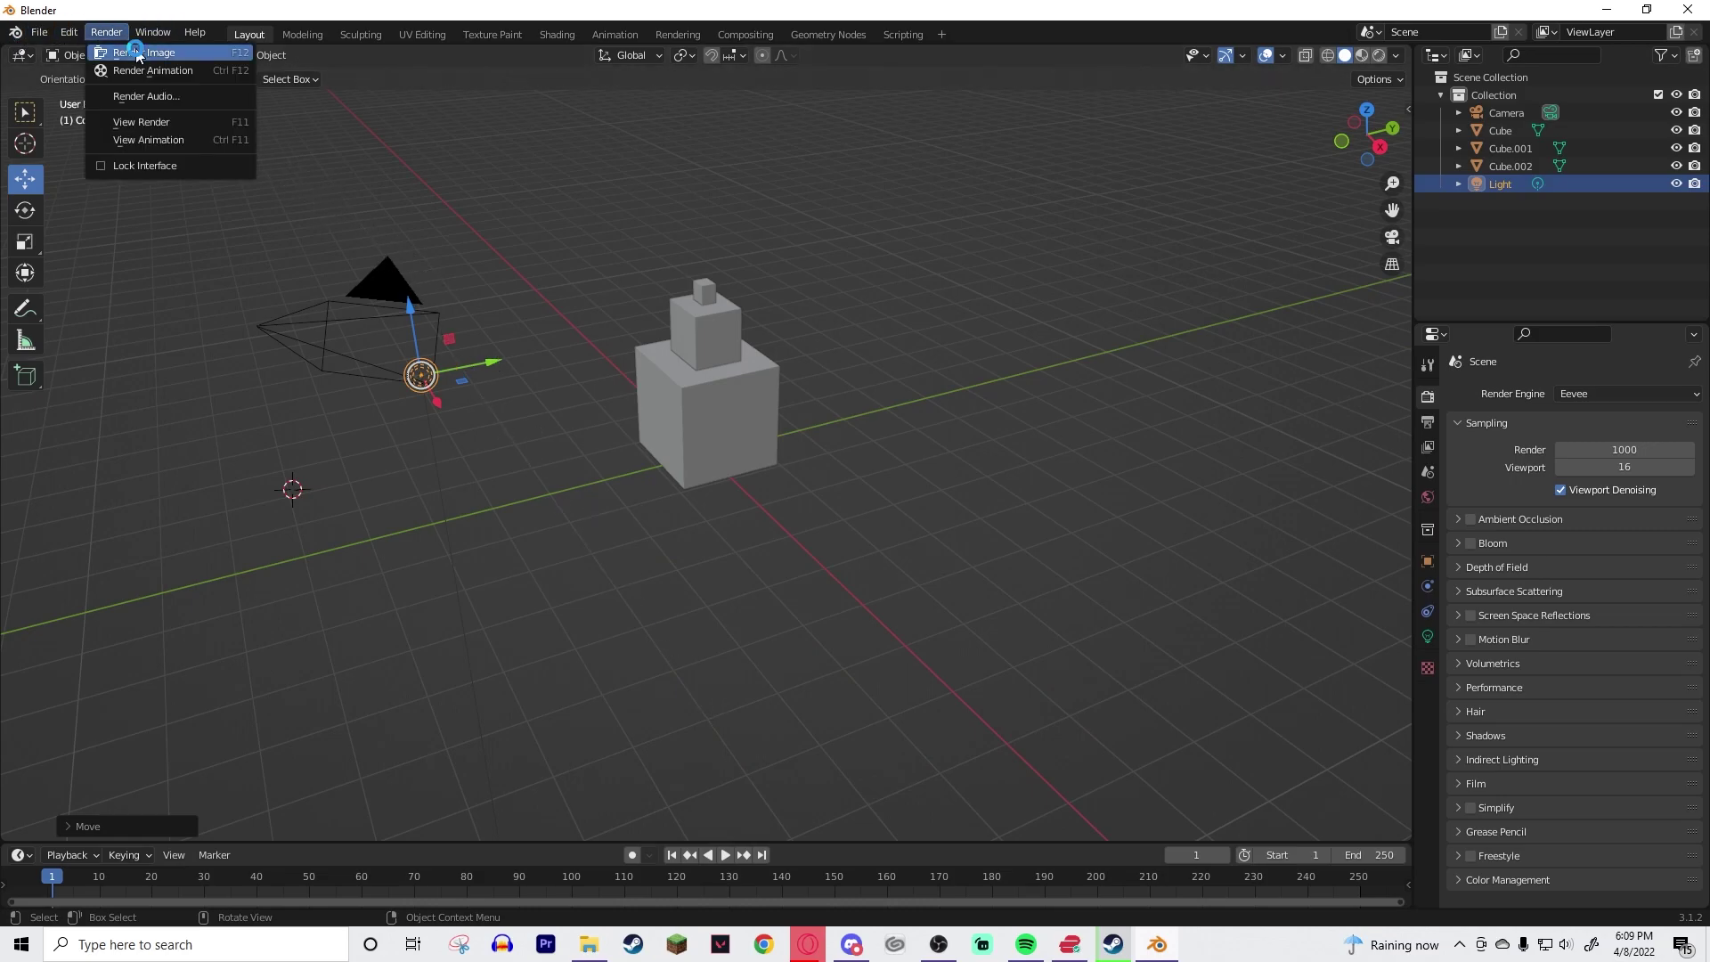
{"action": "left_click", "coordinate": [134, 49]}
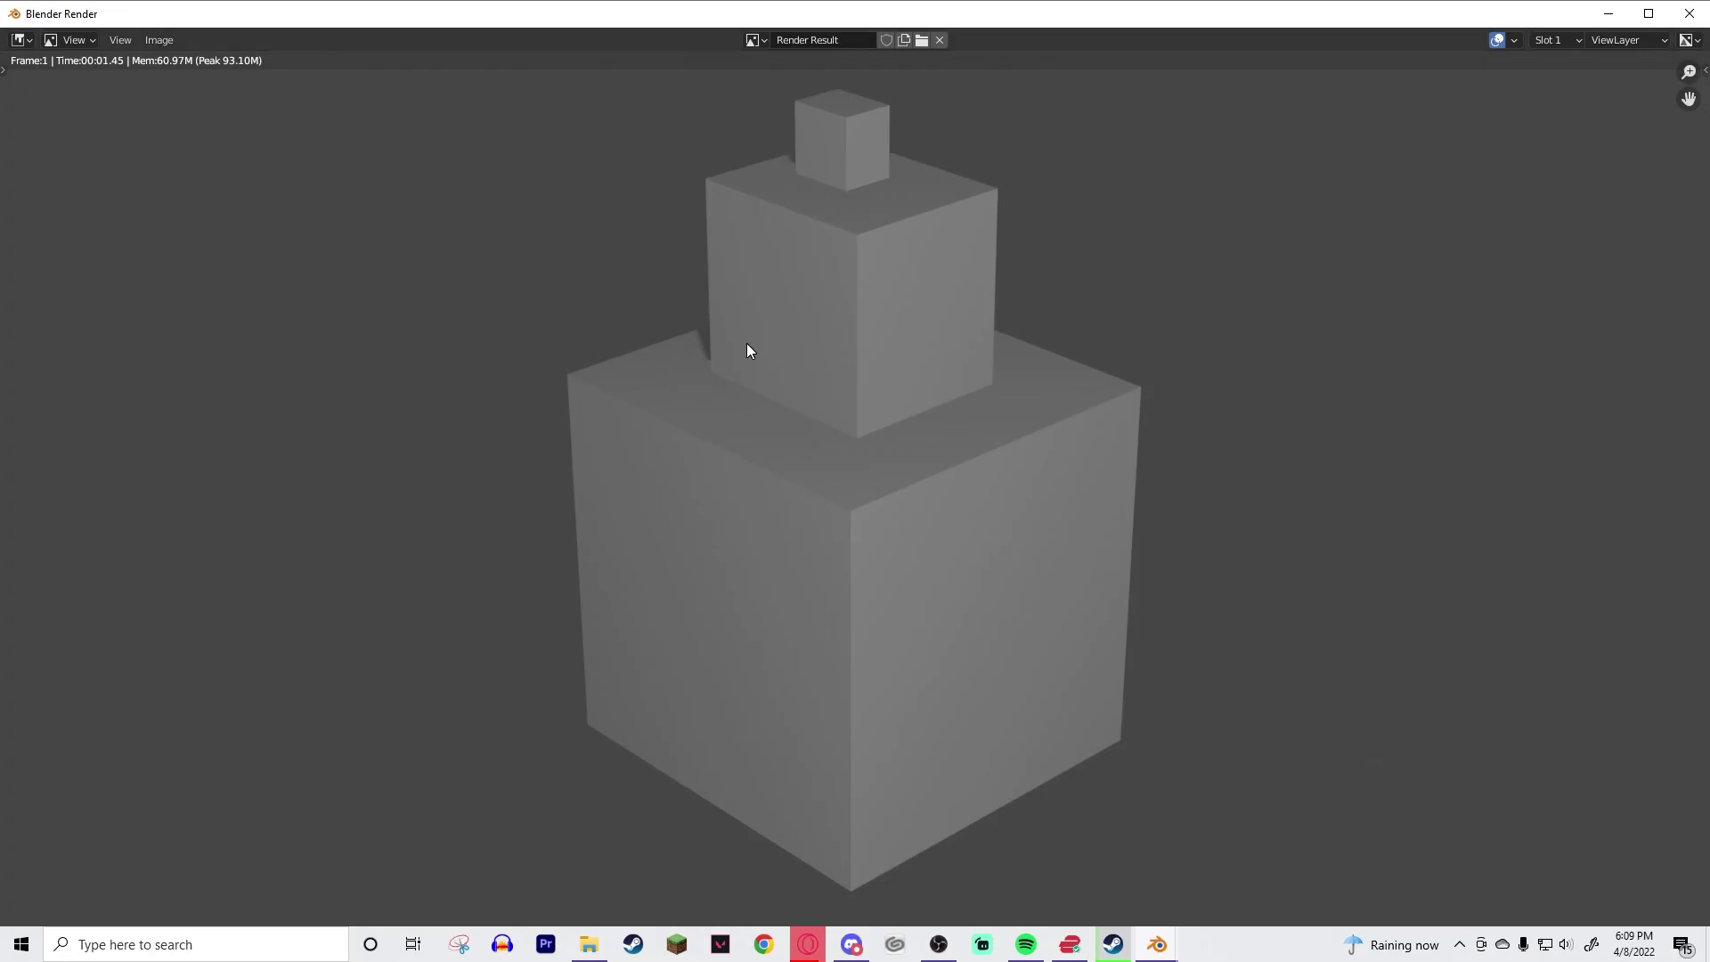
{"action": "left_click", "coordinate": [460, 944]}
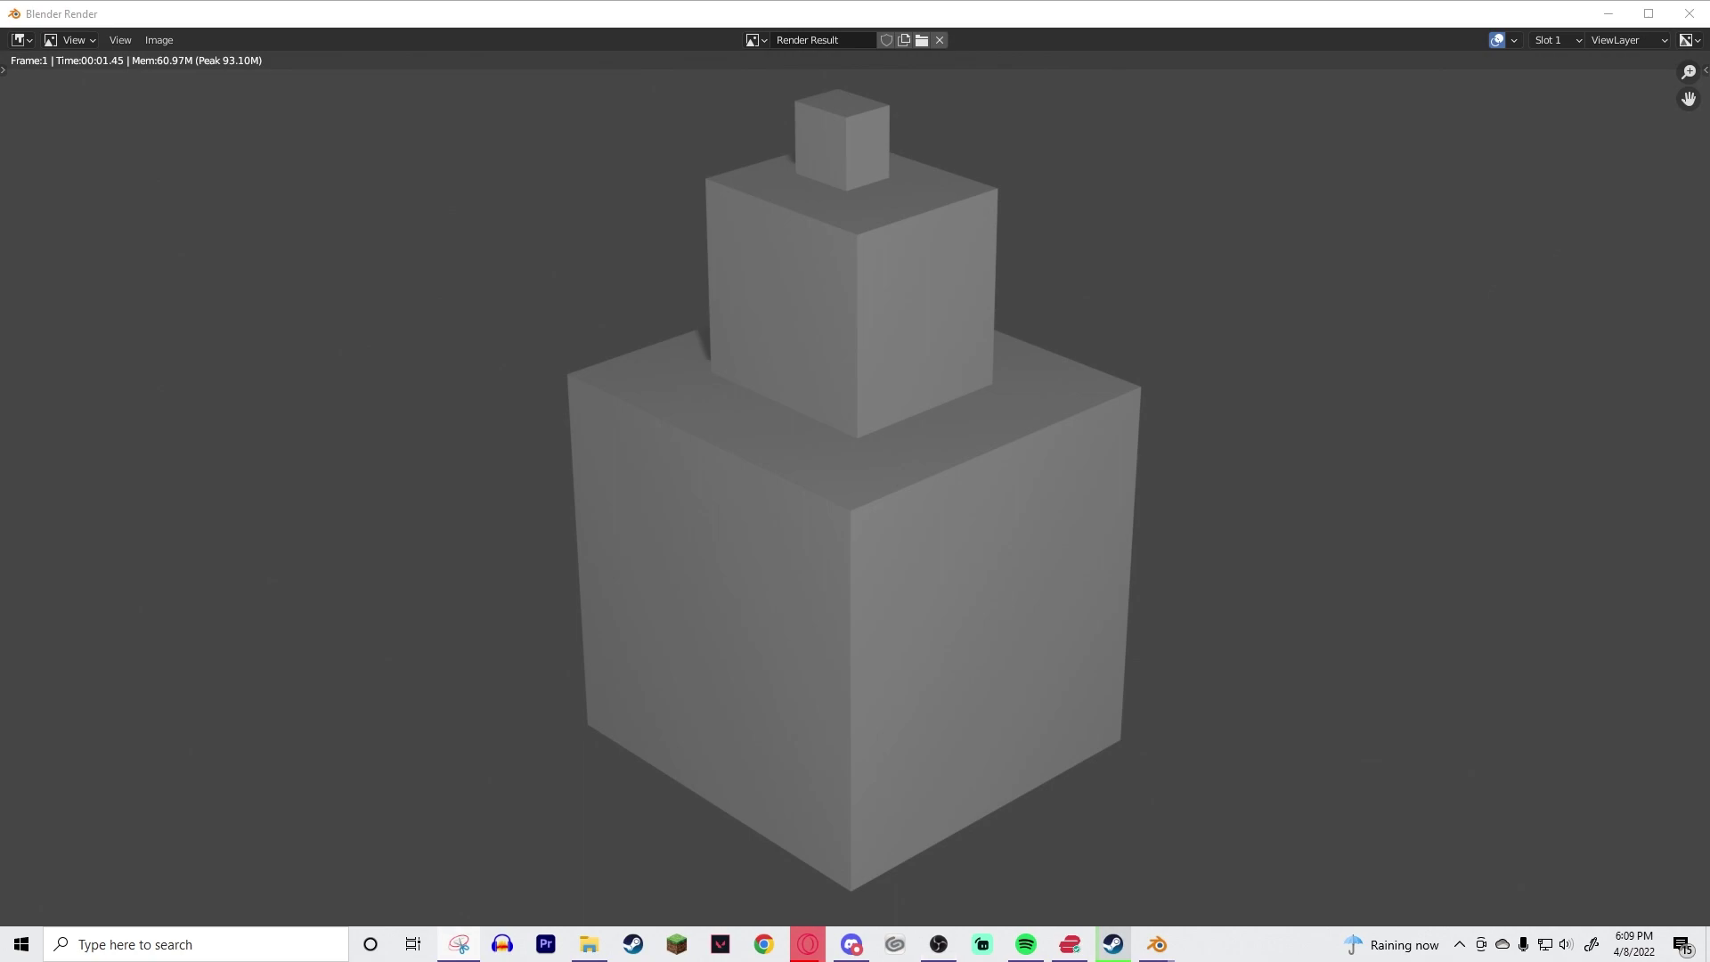
- Snip the rendered cube tower, save the snip as an image, and close Snipping Tool
{"action": "key", "text": "super+shift+s"}
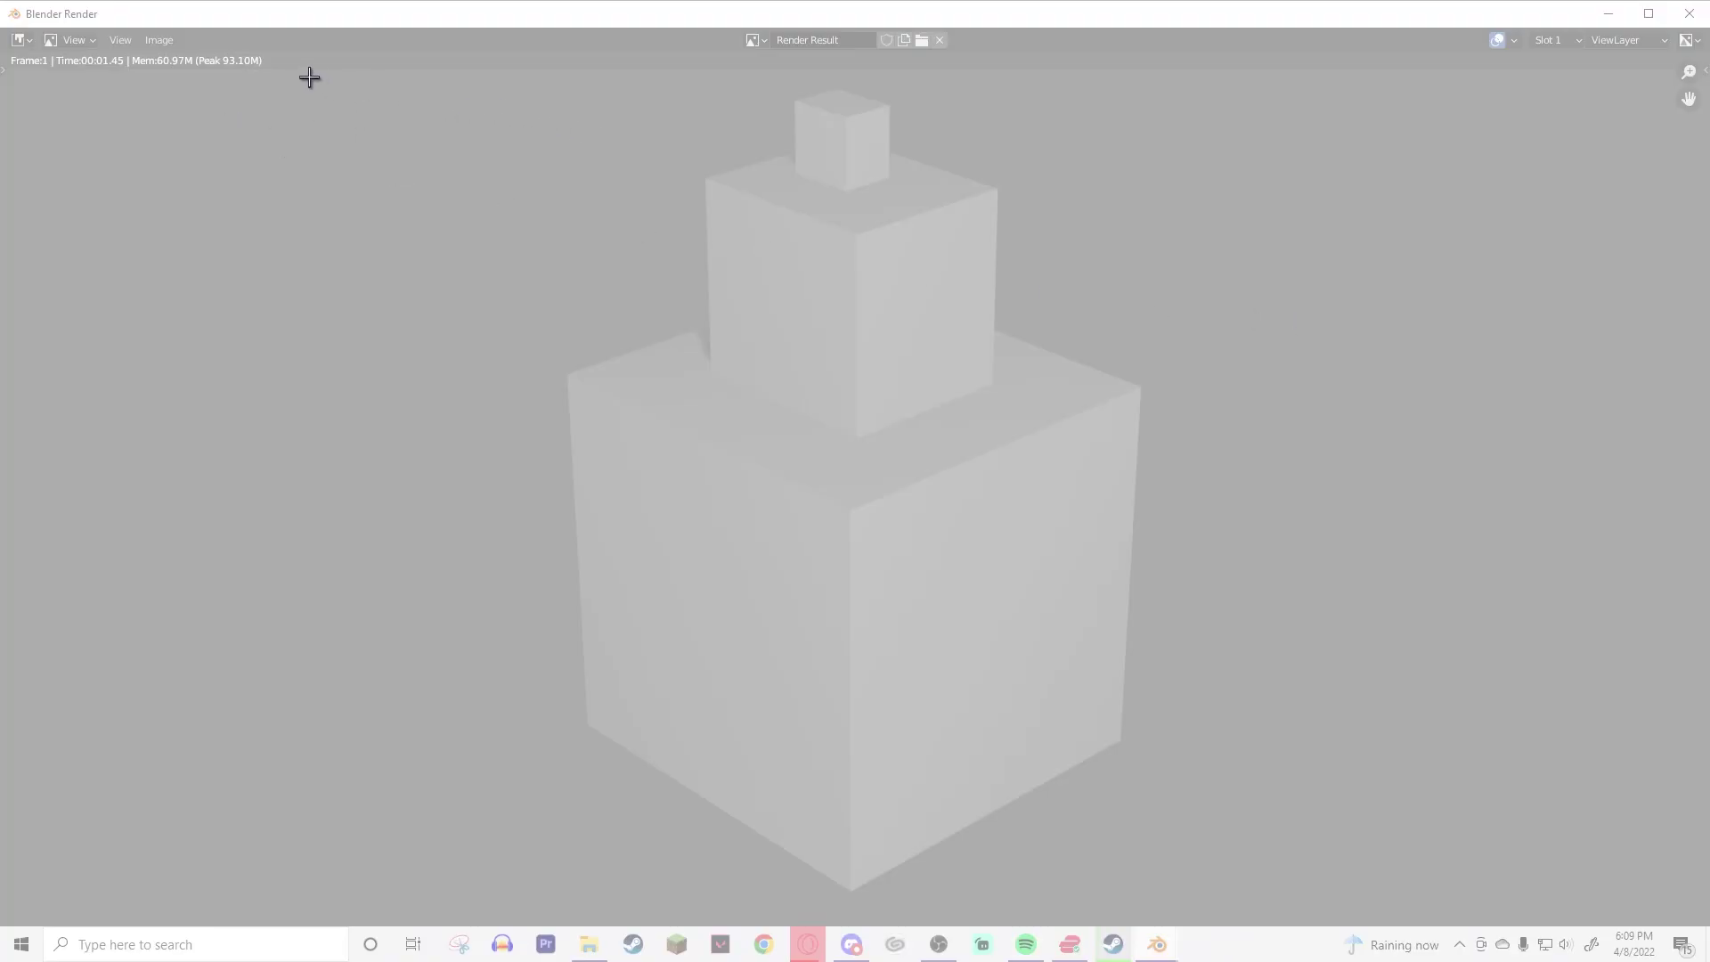
{"action": "left_click_drag", "start_coordinate": [309, 77], "coordinate": [1410, 915]}
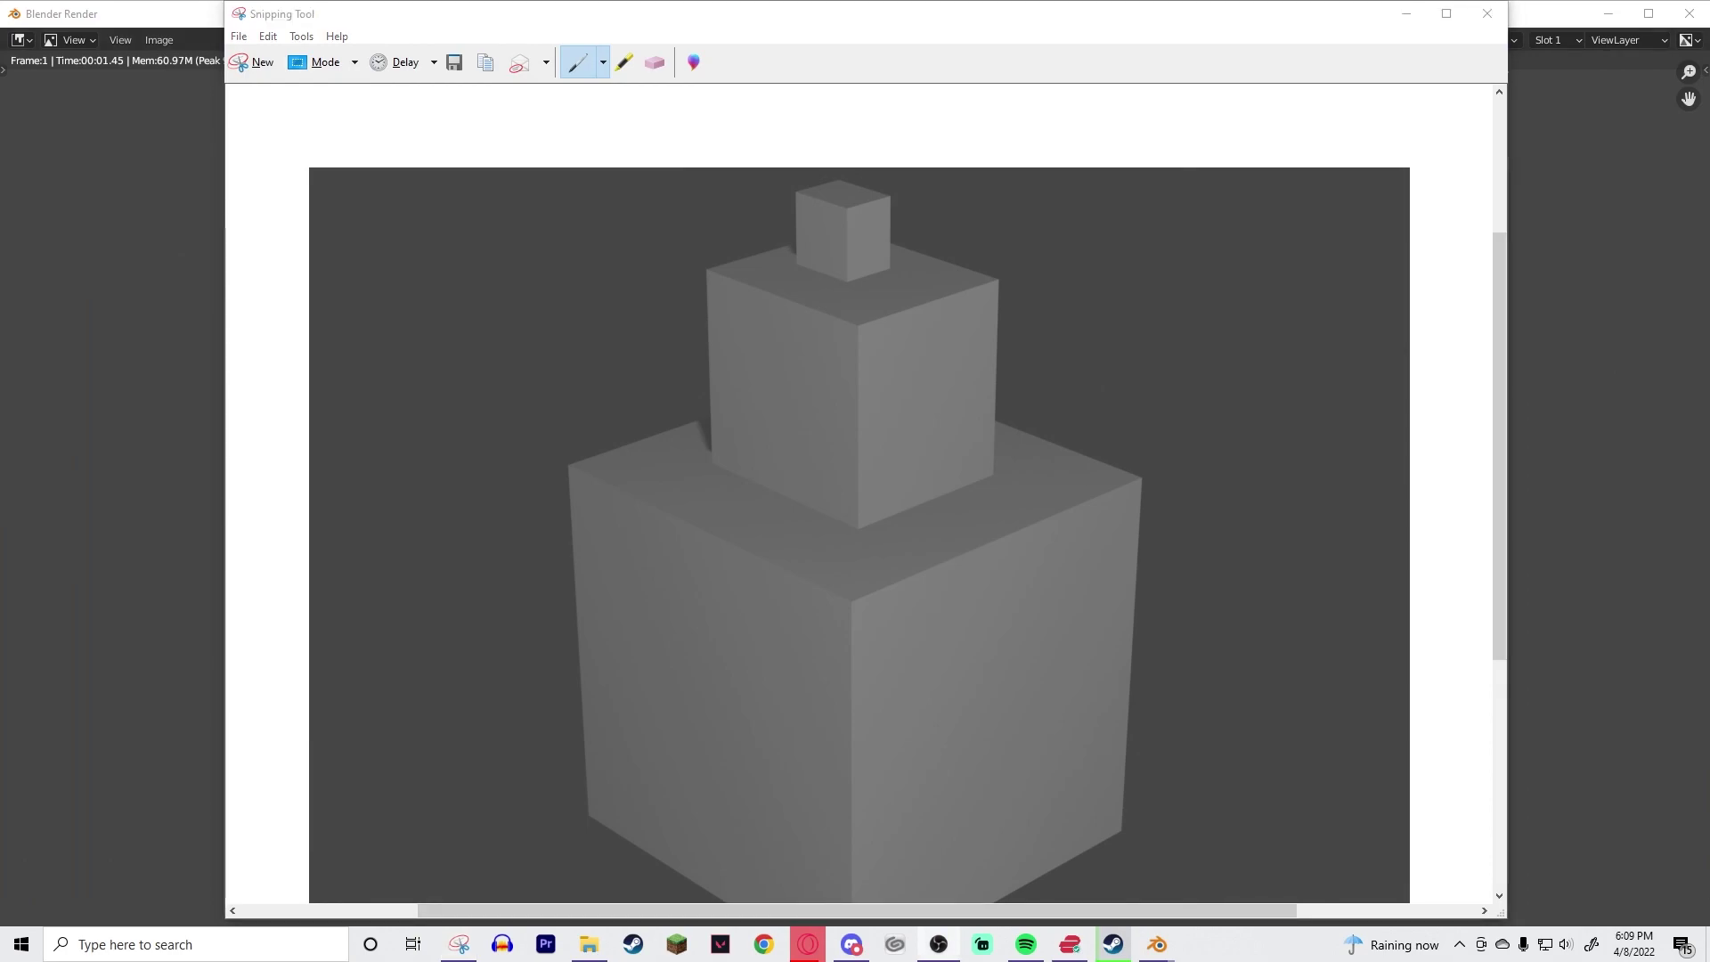
{"action": "left_click", "coordinate": [248, 40]}
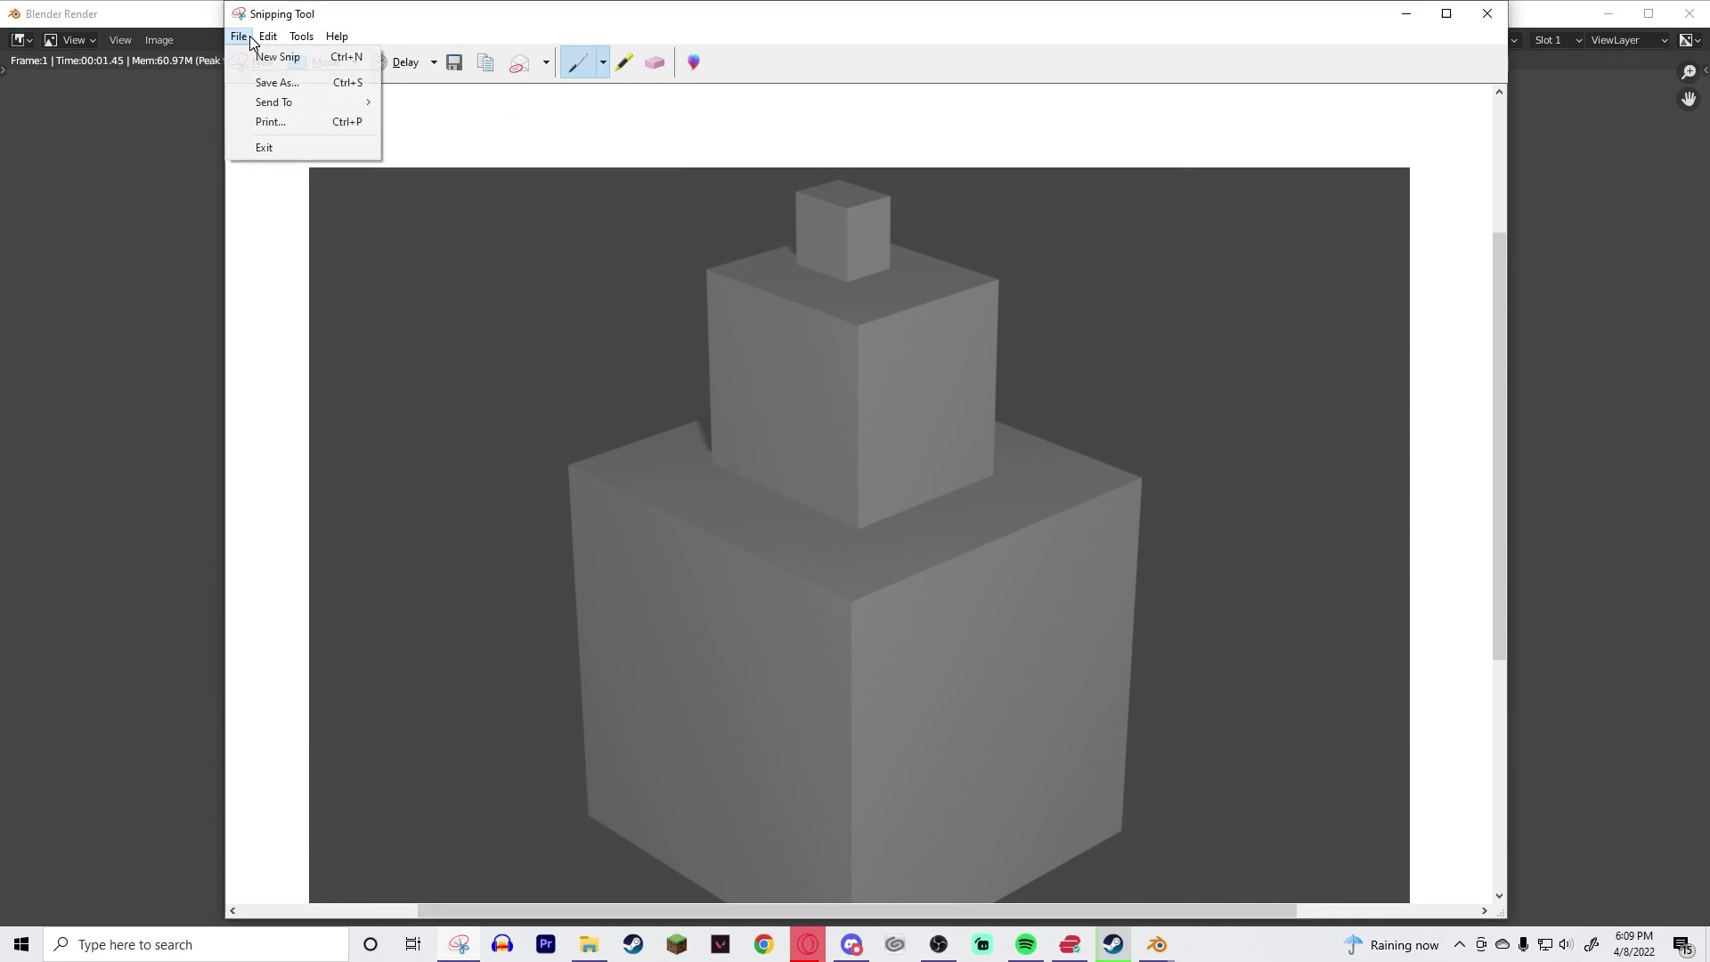
{"action": "left_click", "coordinate": [276, 83]}
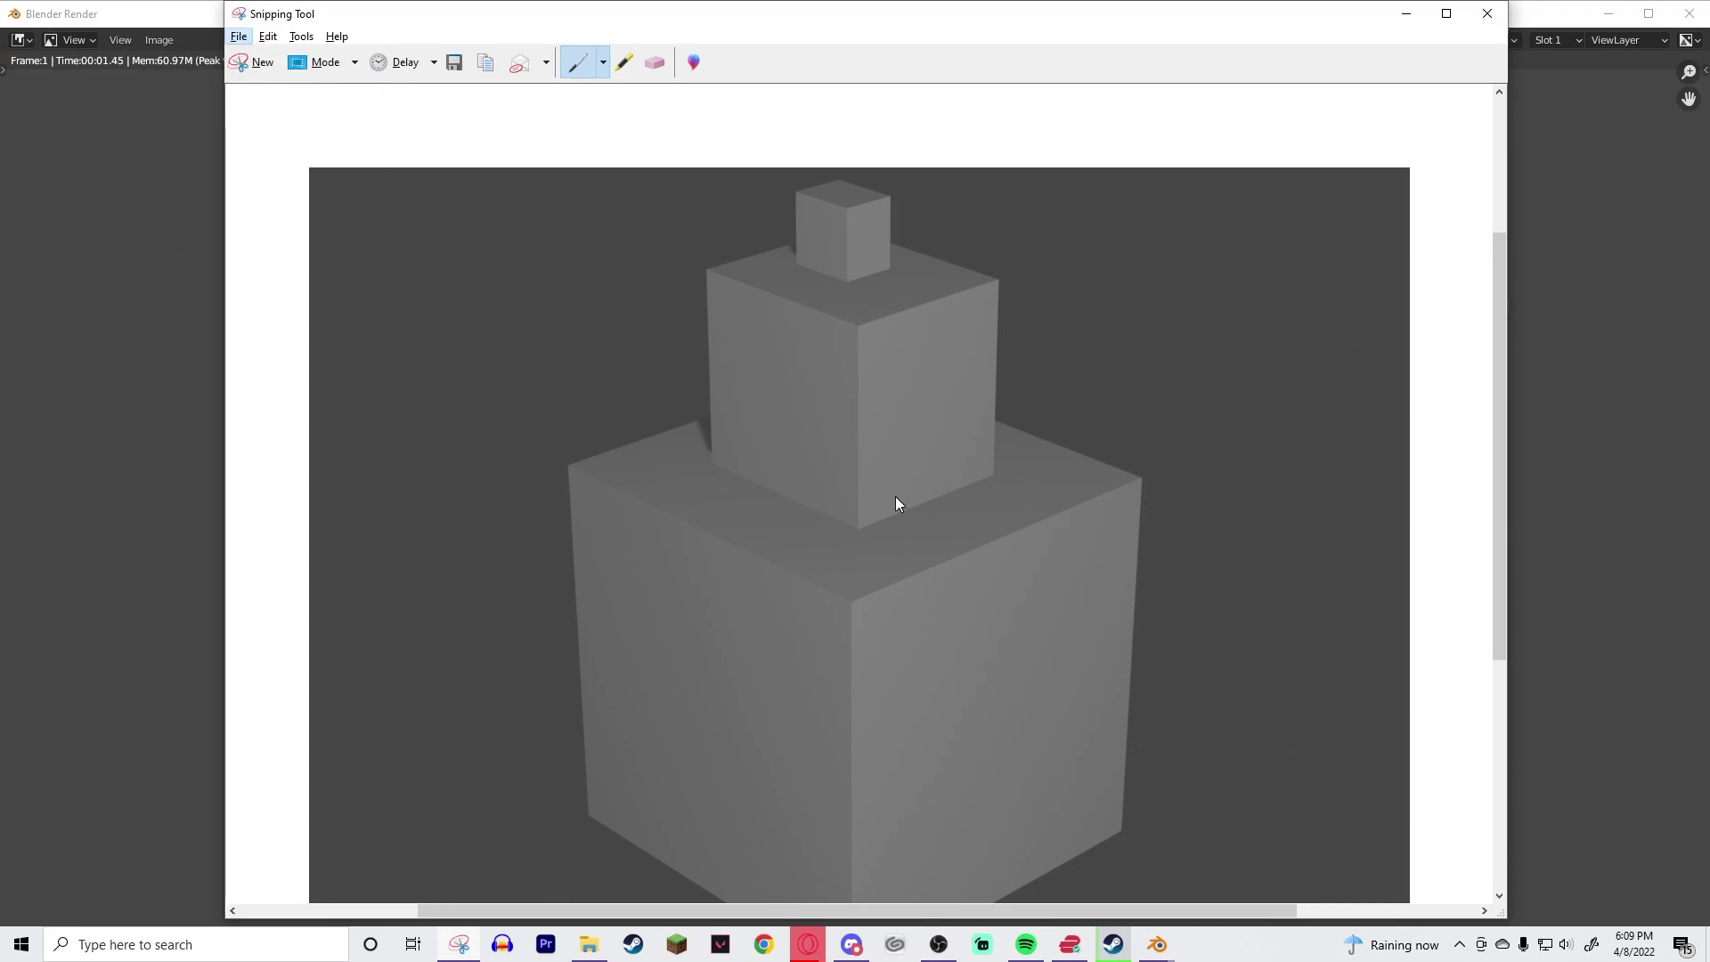
{"action": "left_click", "coordinate": [1498, 18]}
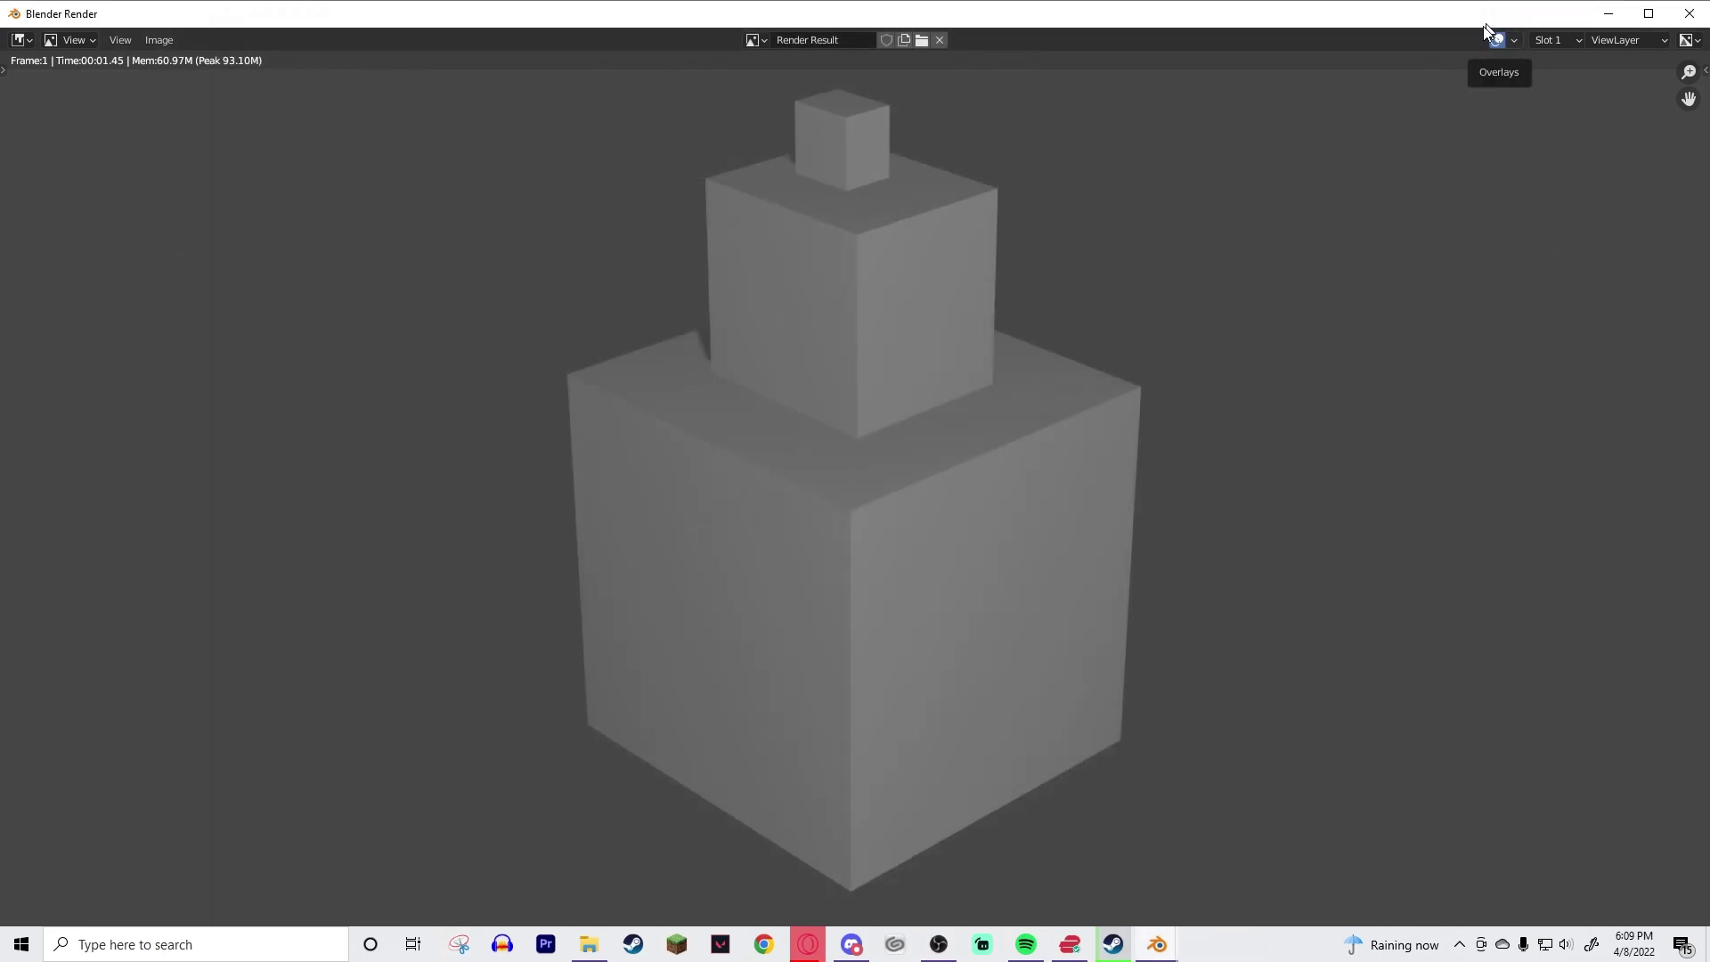
- Close the Blender render result and bring the Scratch project to the front
{"action": "left_click", "coordinate": [1688, 15]}
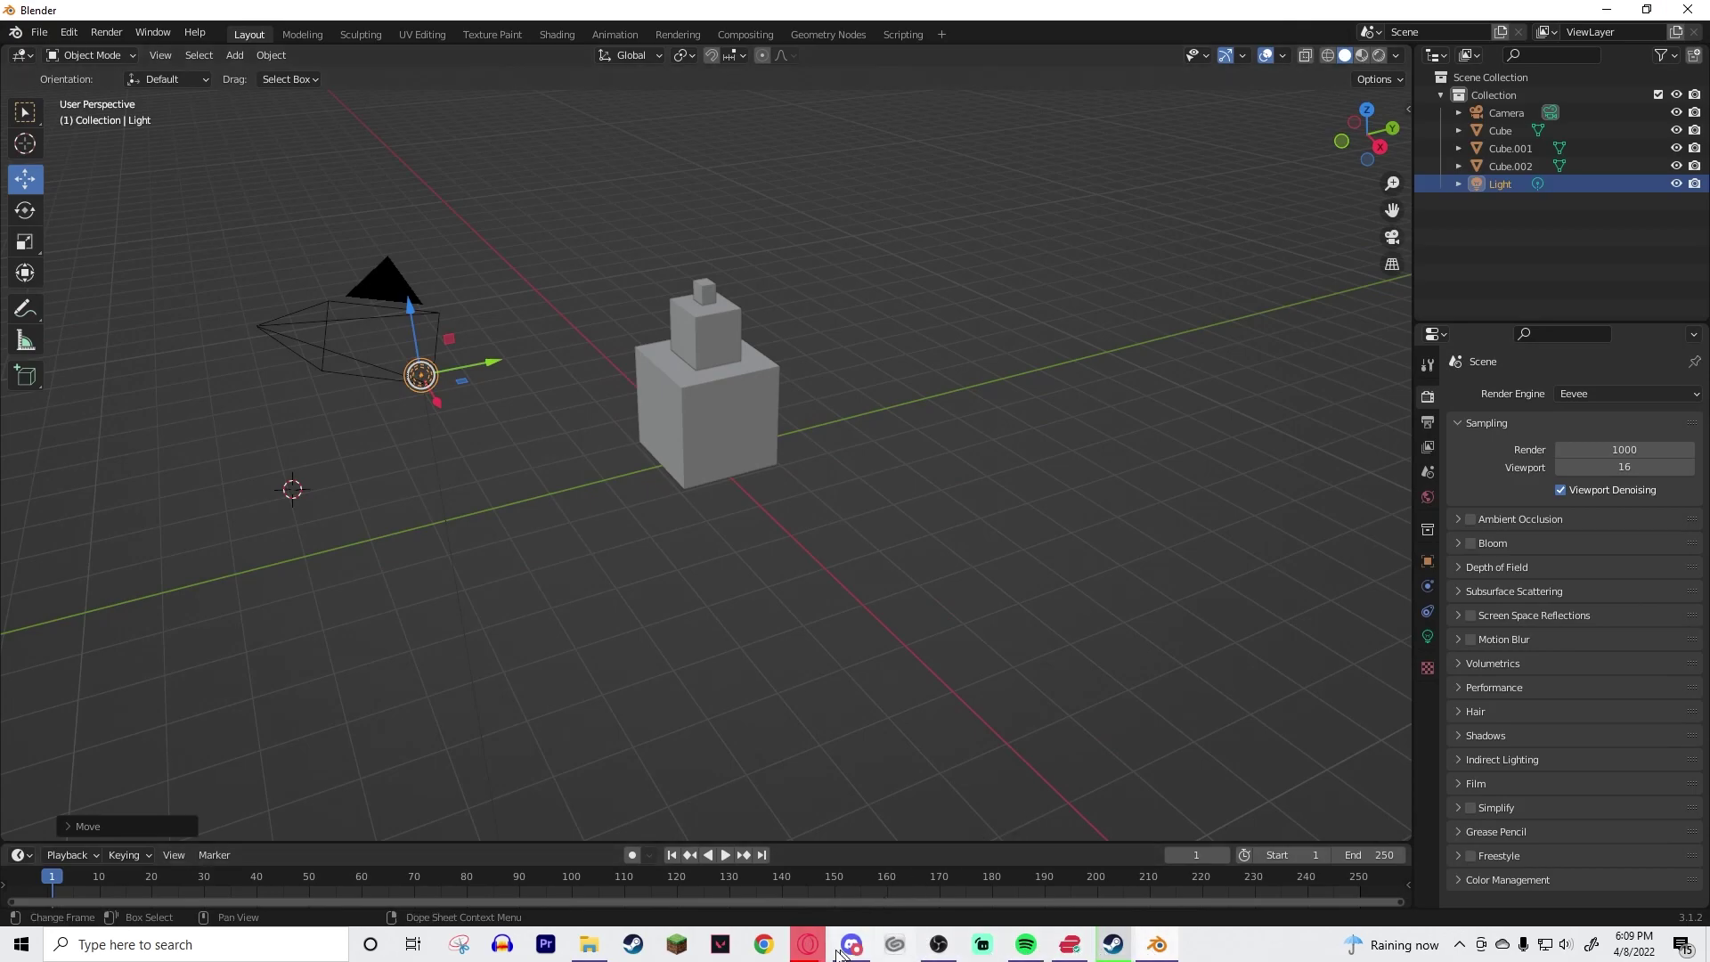
{"action": "mouse_move", "coordinate": [808, 946]}
{"action": "left_click", "coordinate": [751, 891]}
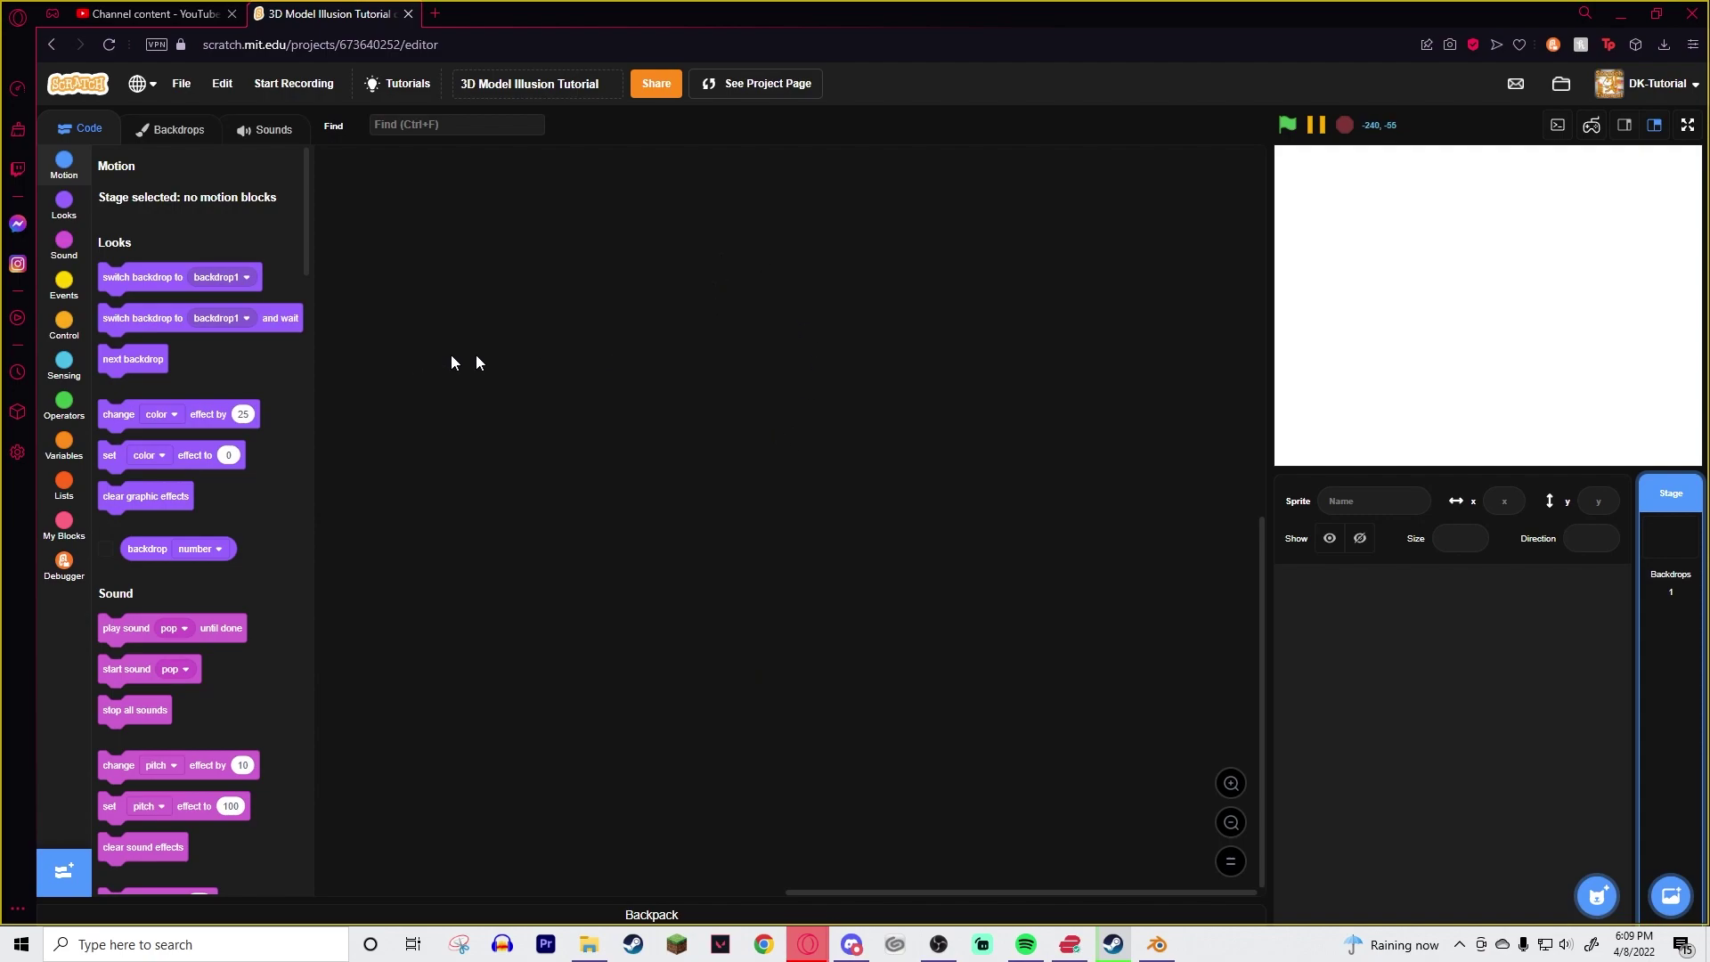
- Upload Capture.PNG as a new sprite named Capture
{"action": "mouse_move", "coordinate": [1597, 894]}
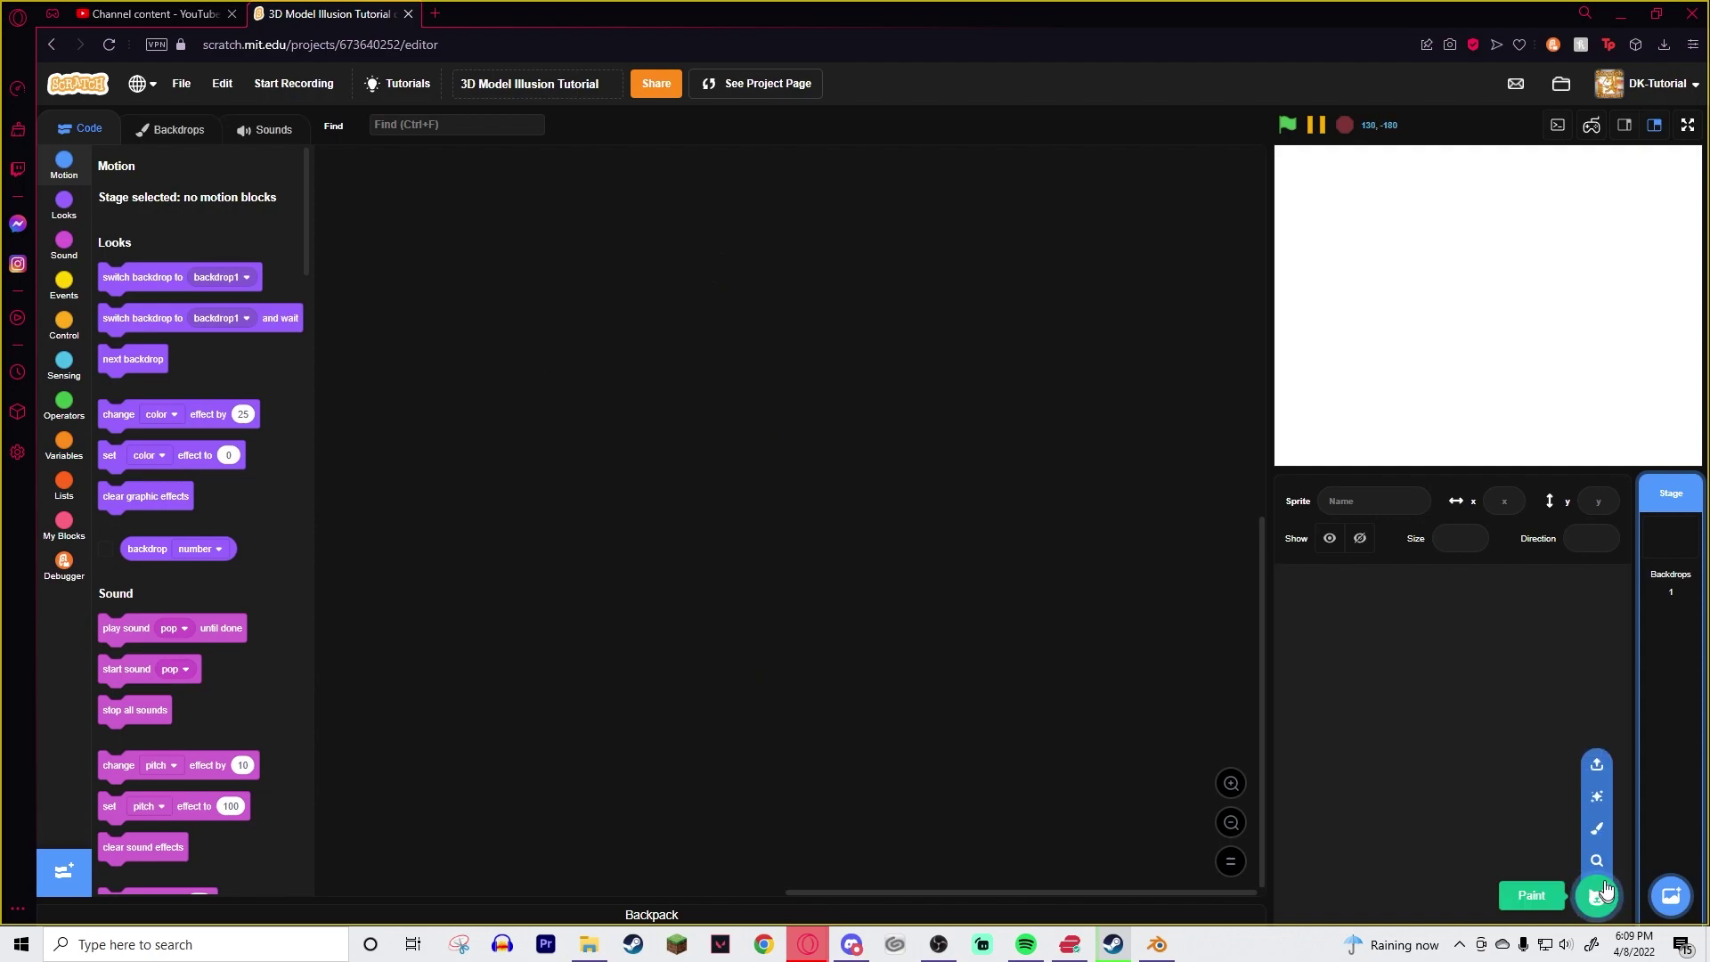
{"action": "left_click", "coordinate": [1598, 766]}
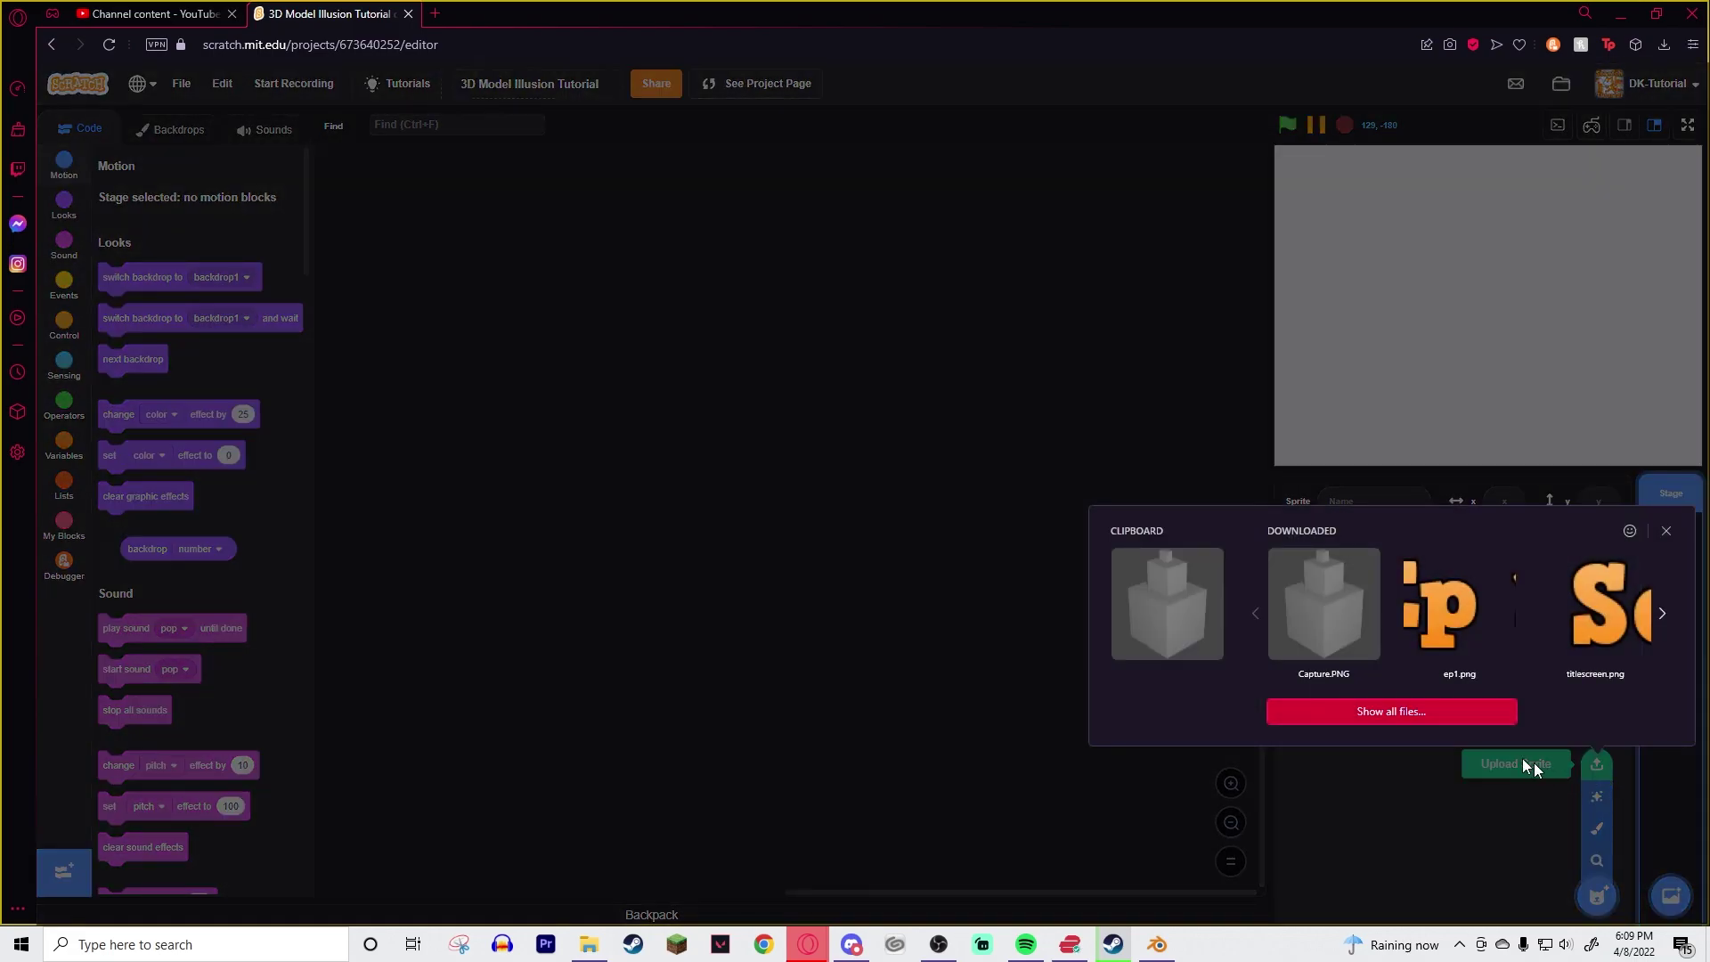
{"action": "left_click", "coordinate": [1327, 590]}
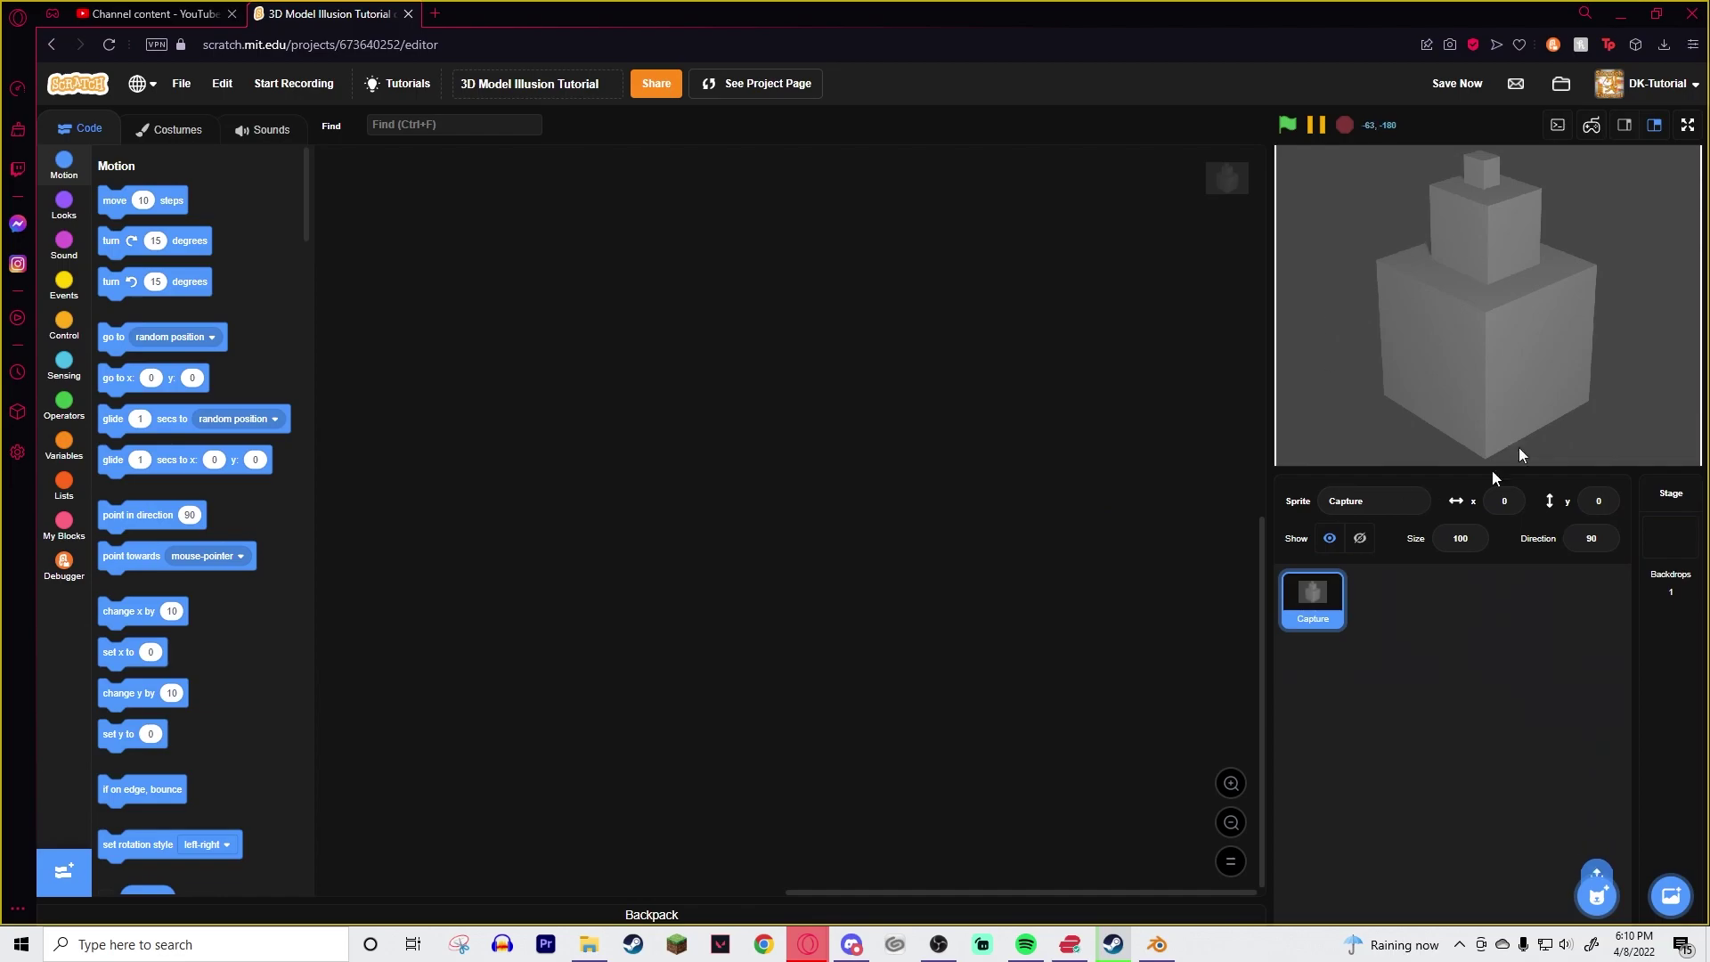
- Open the Capture costume in the paint editor and zoom well into the canvas
{"action": "left_click", "coordinate": [169, 128]}
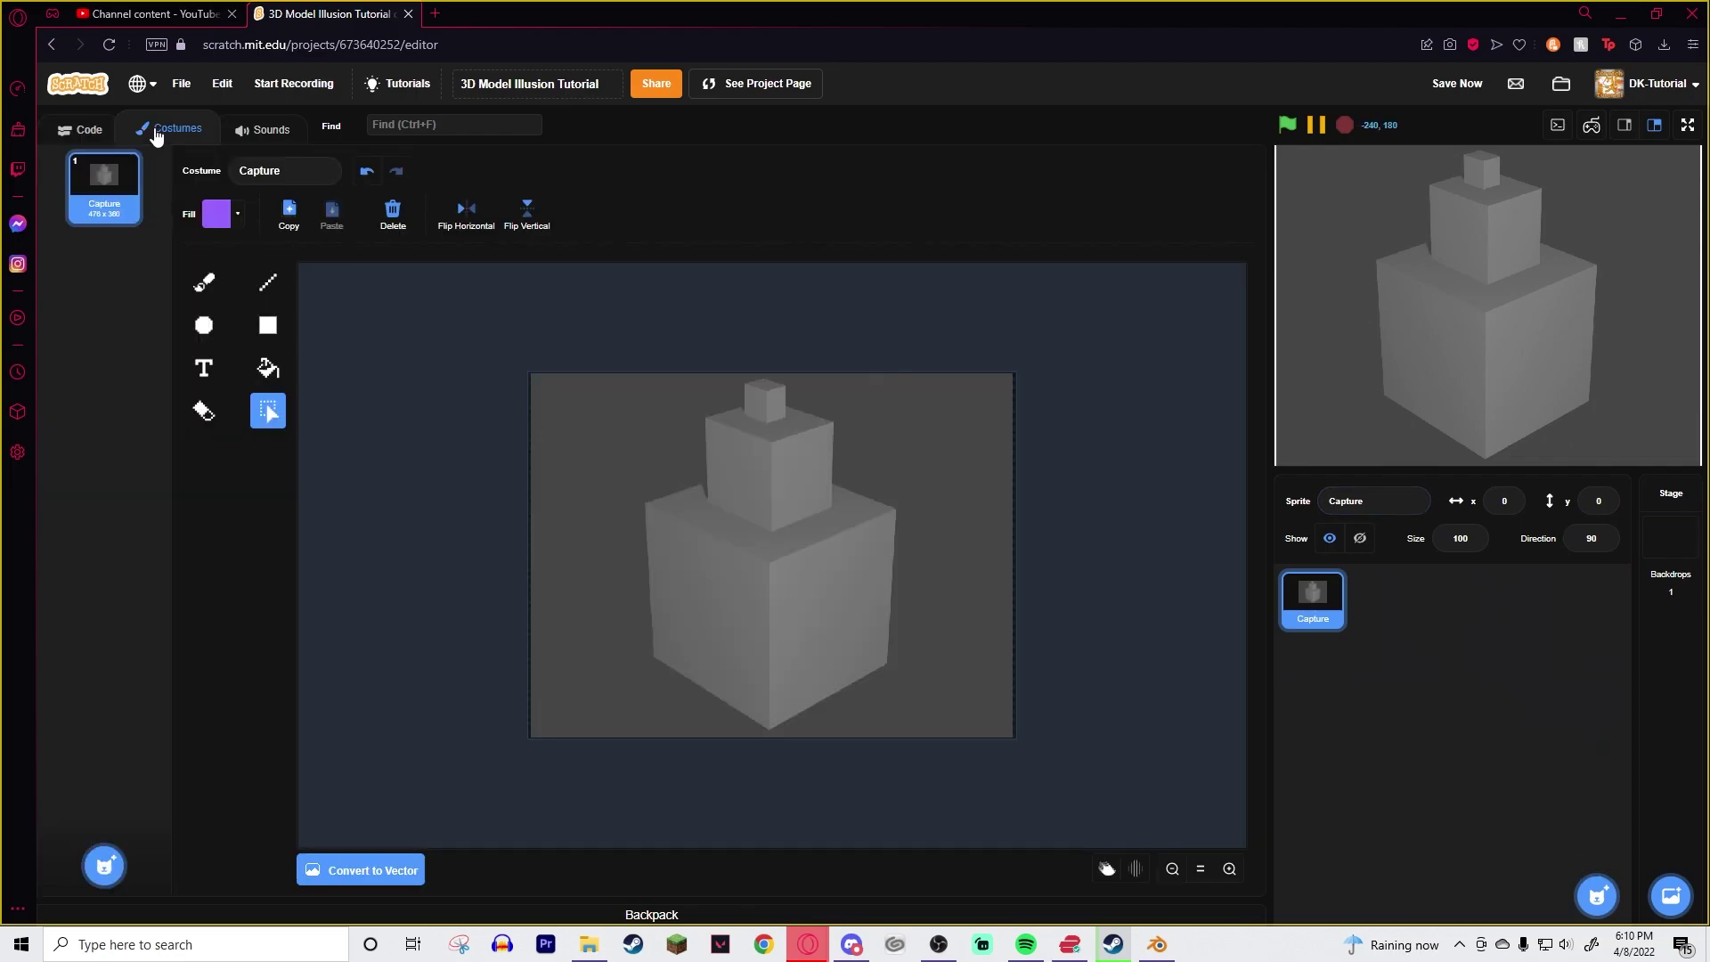
{"action": "left_click", "coordinate": [1229, 868]}
{"action": "left_click", "coordinate": [1229, 868]}
{"action": "left_click", "coordinate": [1230, 869]}
{"action": "left_click", "coordinate": [1238, 870]}
{"action": "left_click", "coordinate": [1239, 870]}
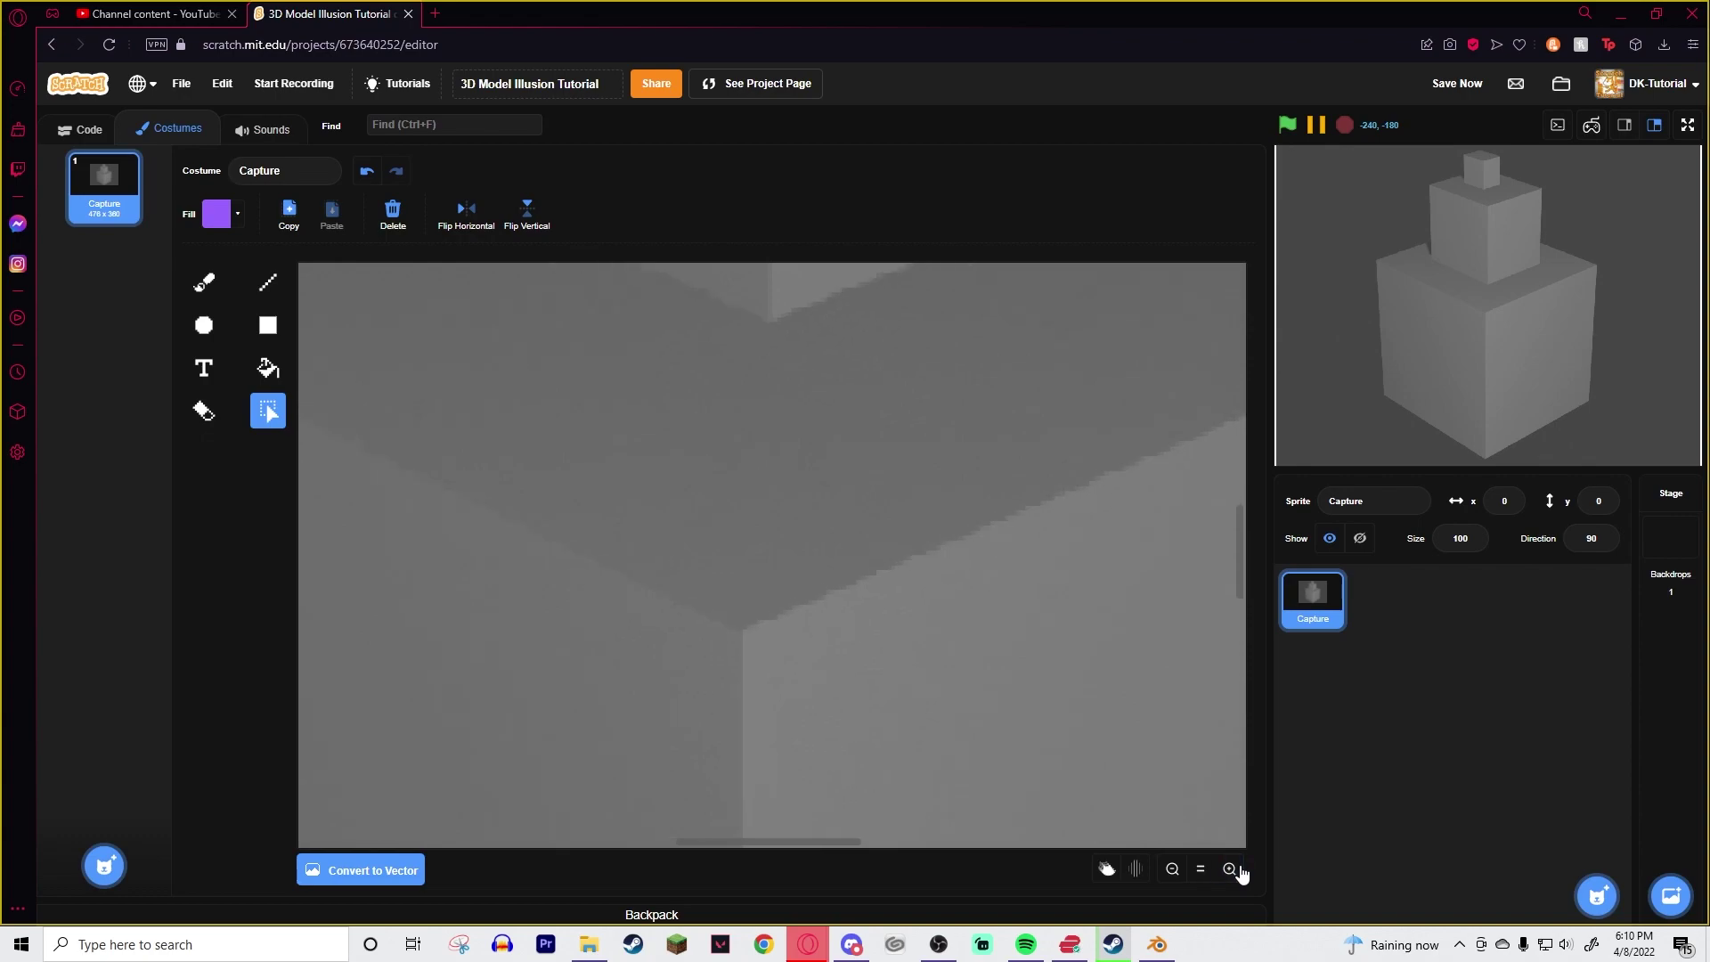
{"action": "left_click", "coordinate": [1238, 870]}
{"action": "left_click", "coordinate": [1239, 870]}
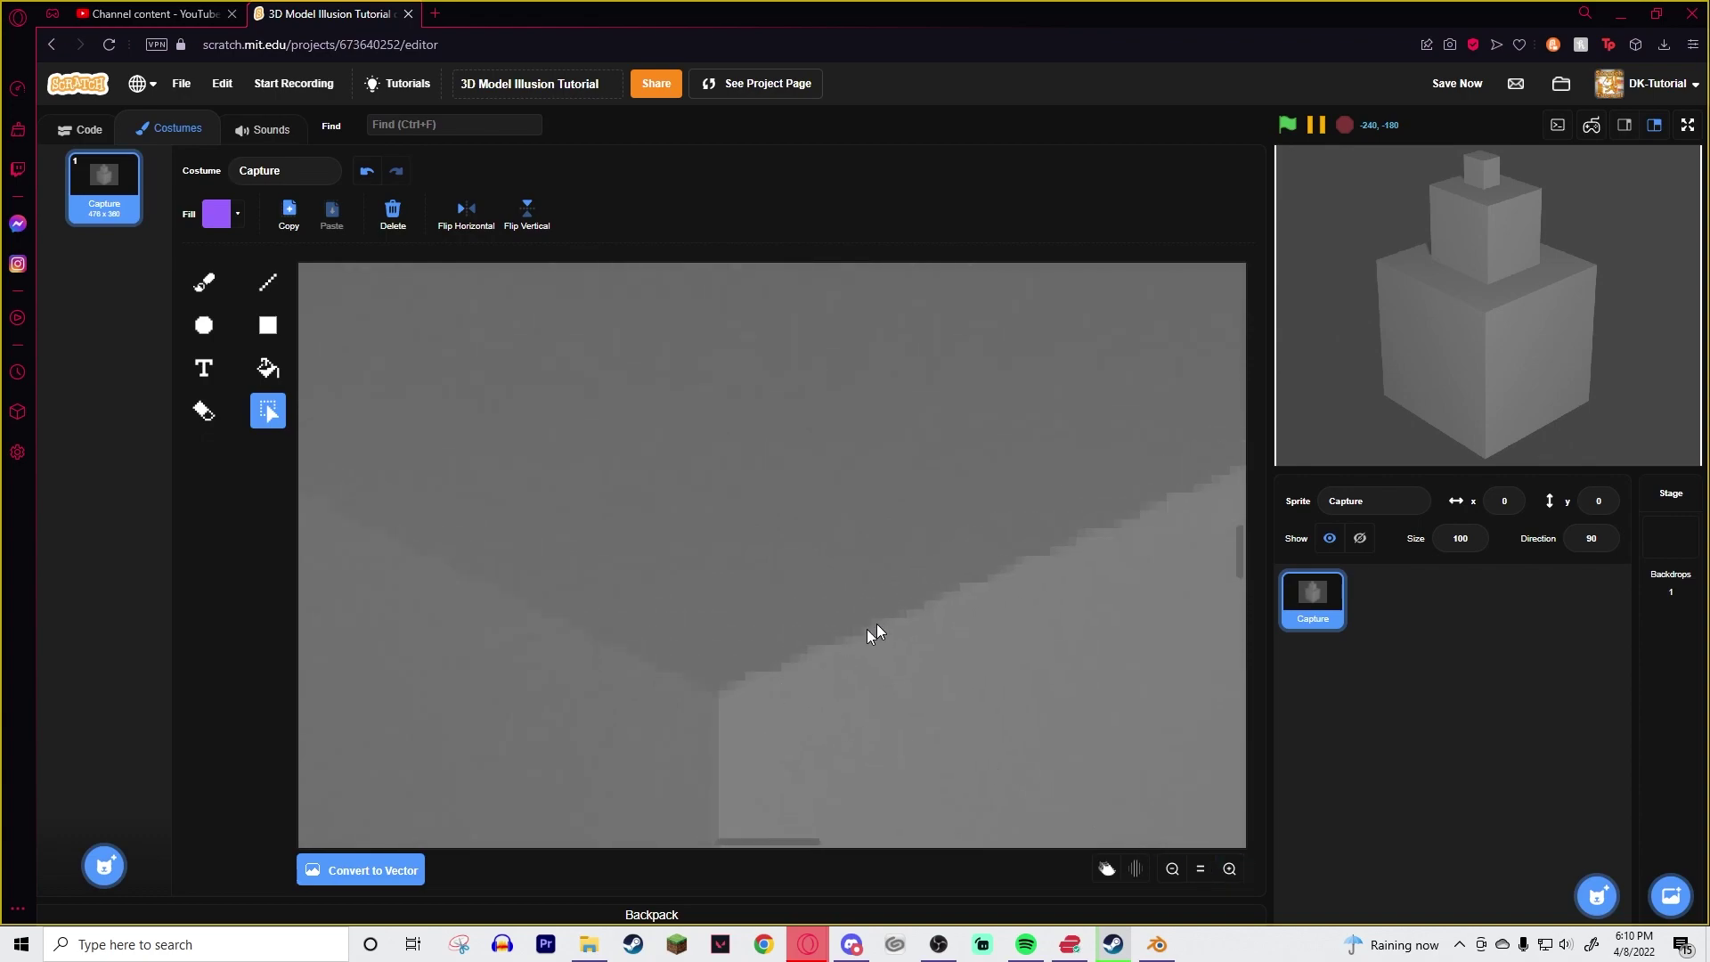
- Zoom back out to fit the costume, then preview the stage full screen and exit
{"action": "left_click", "coordinate": [1171, 869]}
{"action": "left_click", "coordinate": [1172, 871]}
{"action": "left_click", "coordinate": [1172, 870]}
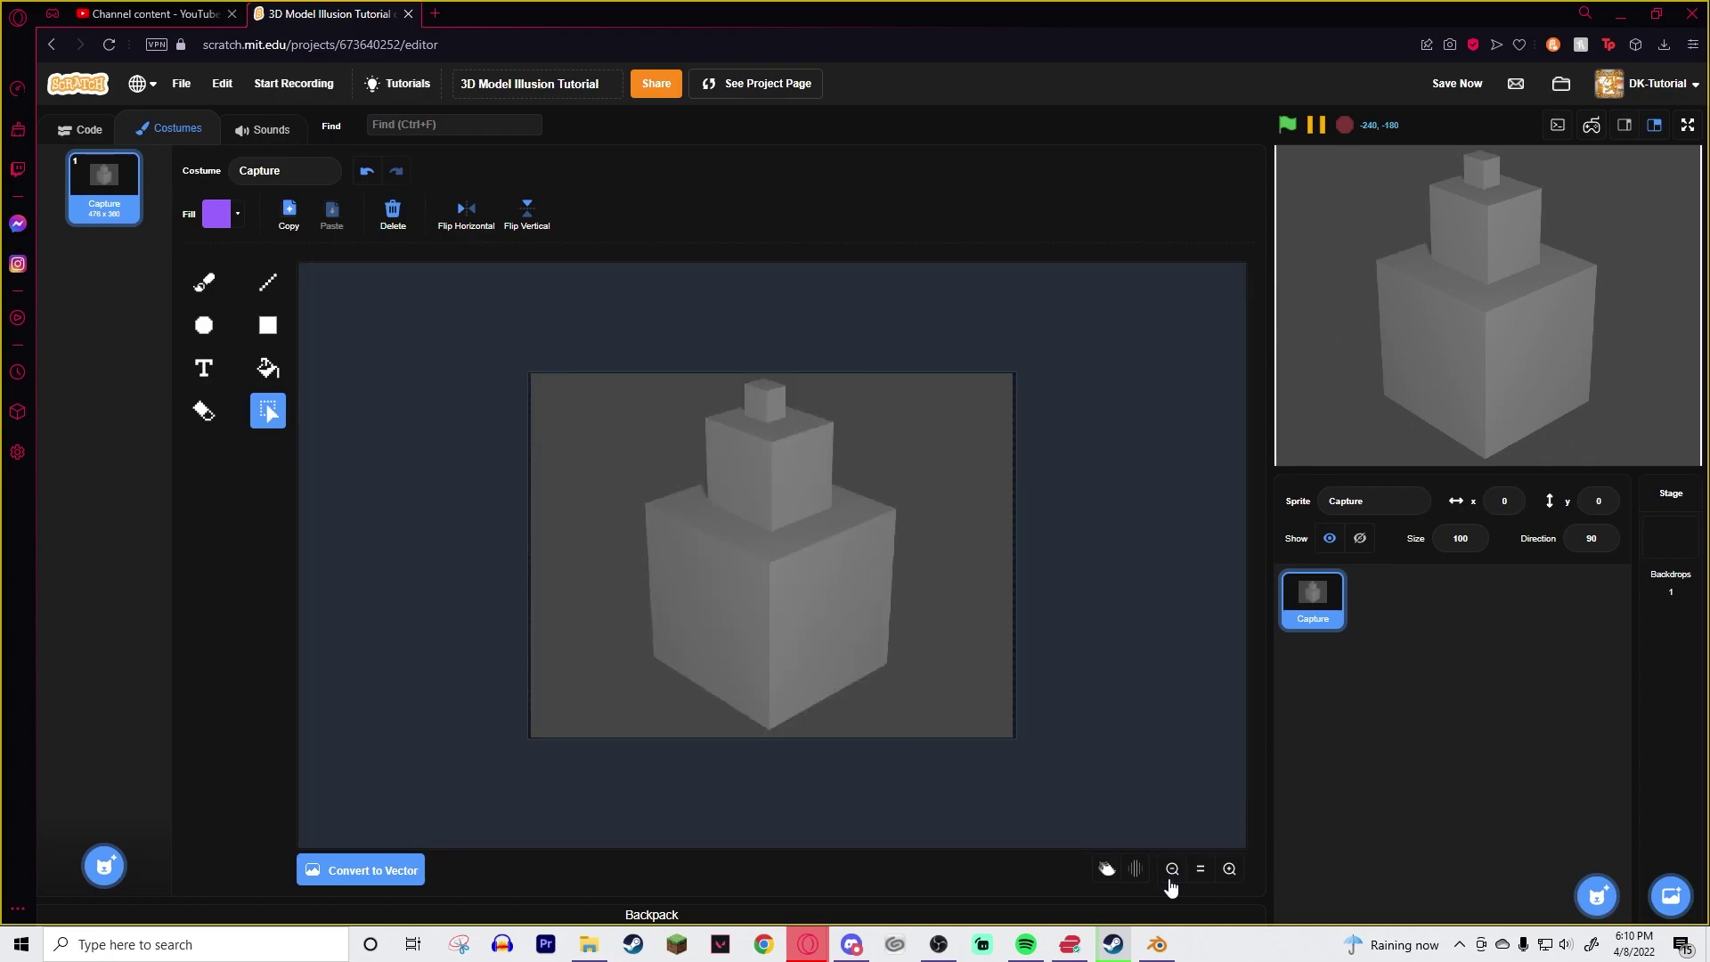
{"action": "left_click", "coordinate": [1228, 870]}
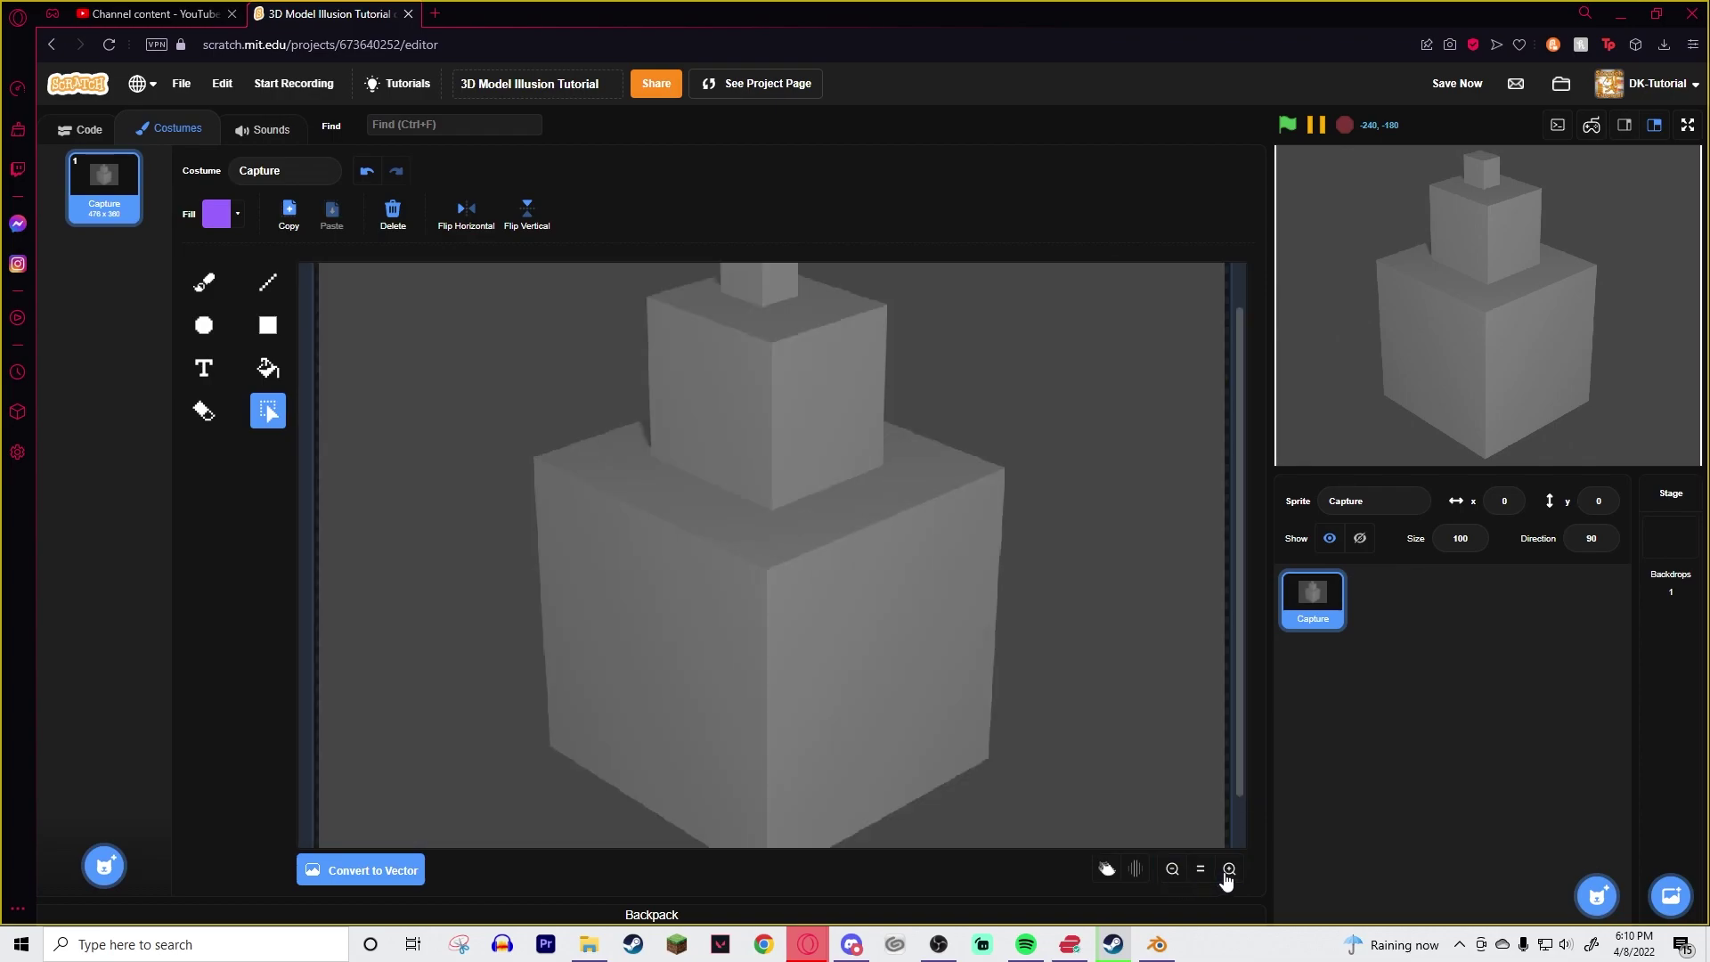
{"action": "left_click", "coordinate": [1686, 126]}
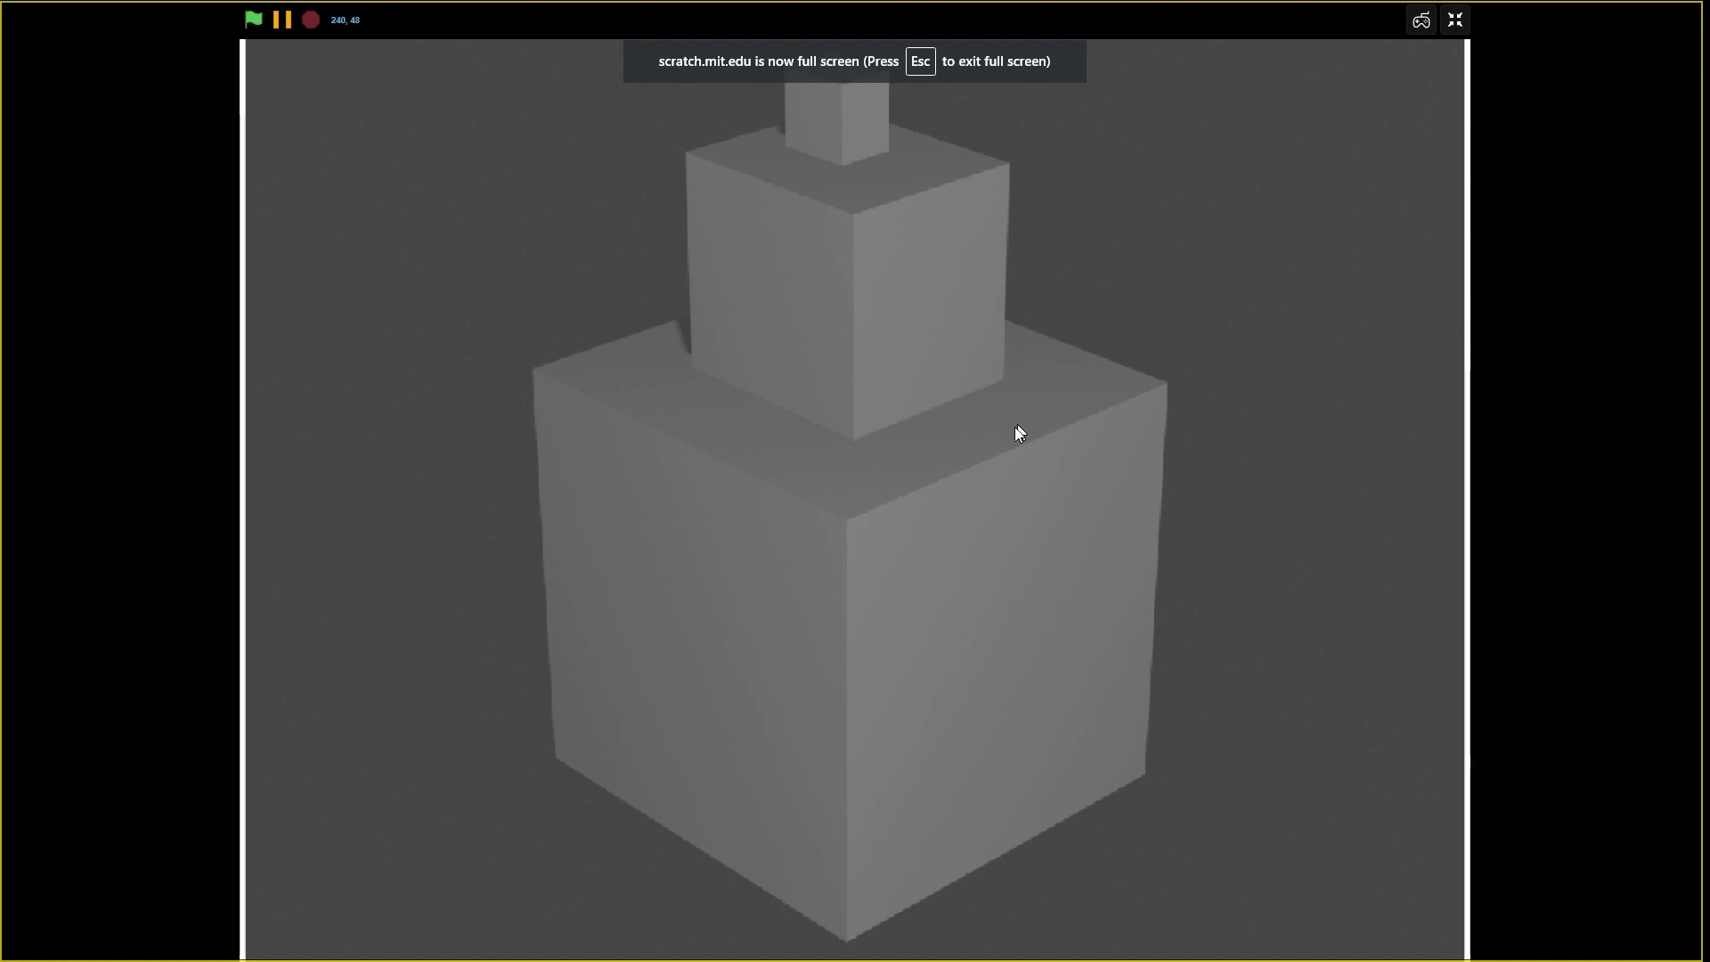
{"action": "left_click", "coordinate": [1455, 20]}
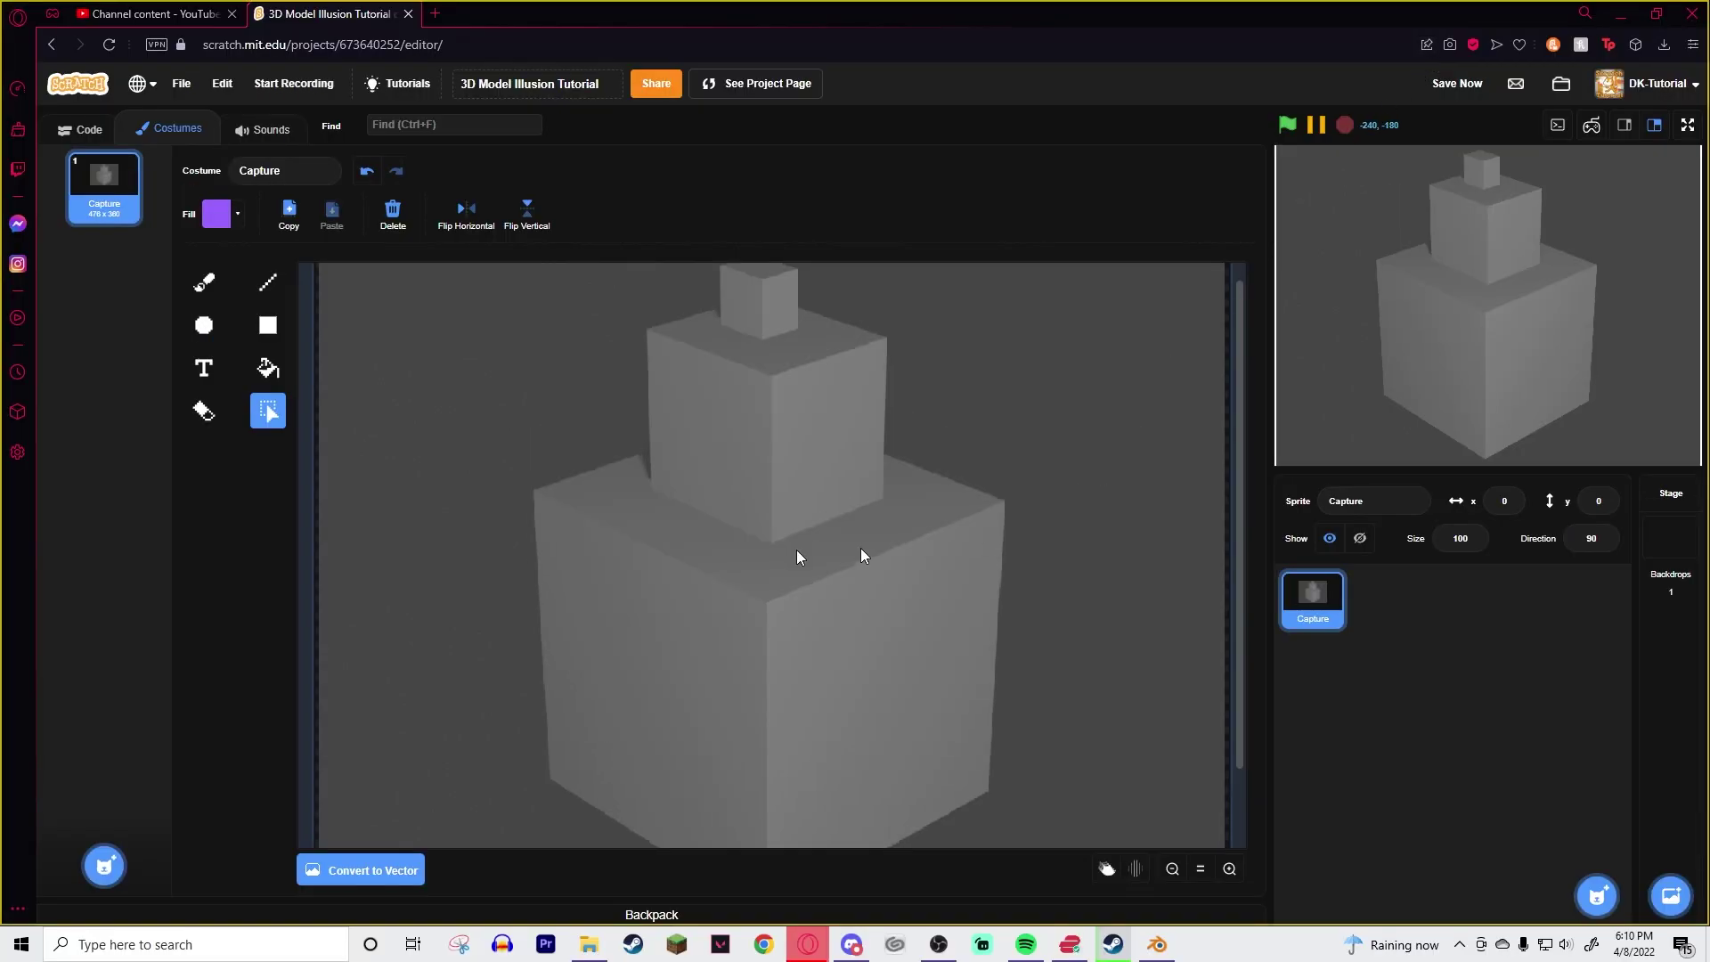
- Convert the Capture costume to vector and set the fill colour to black
{"action": "left_click", "coordinate": [245, 215]}
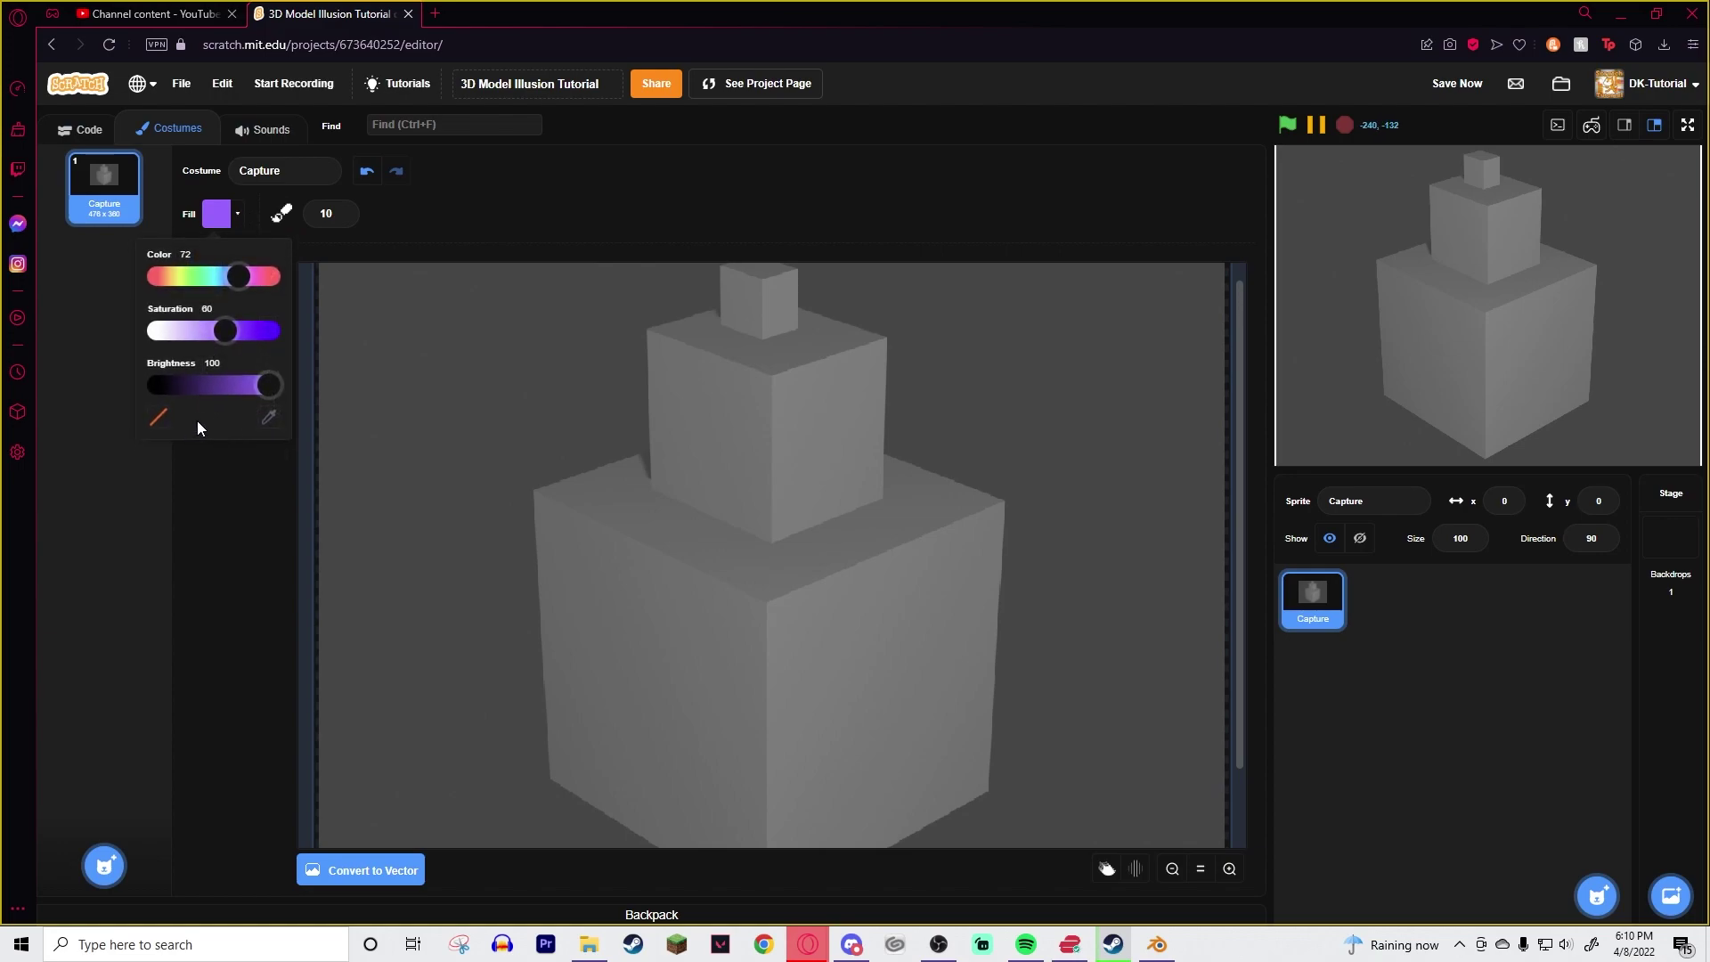
{"action": "left_click", "coordinate": [374, 871]}
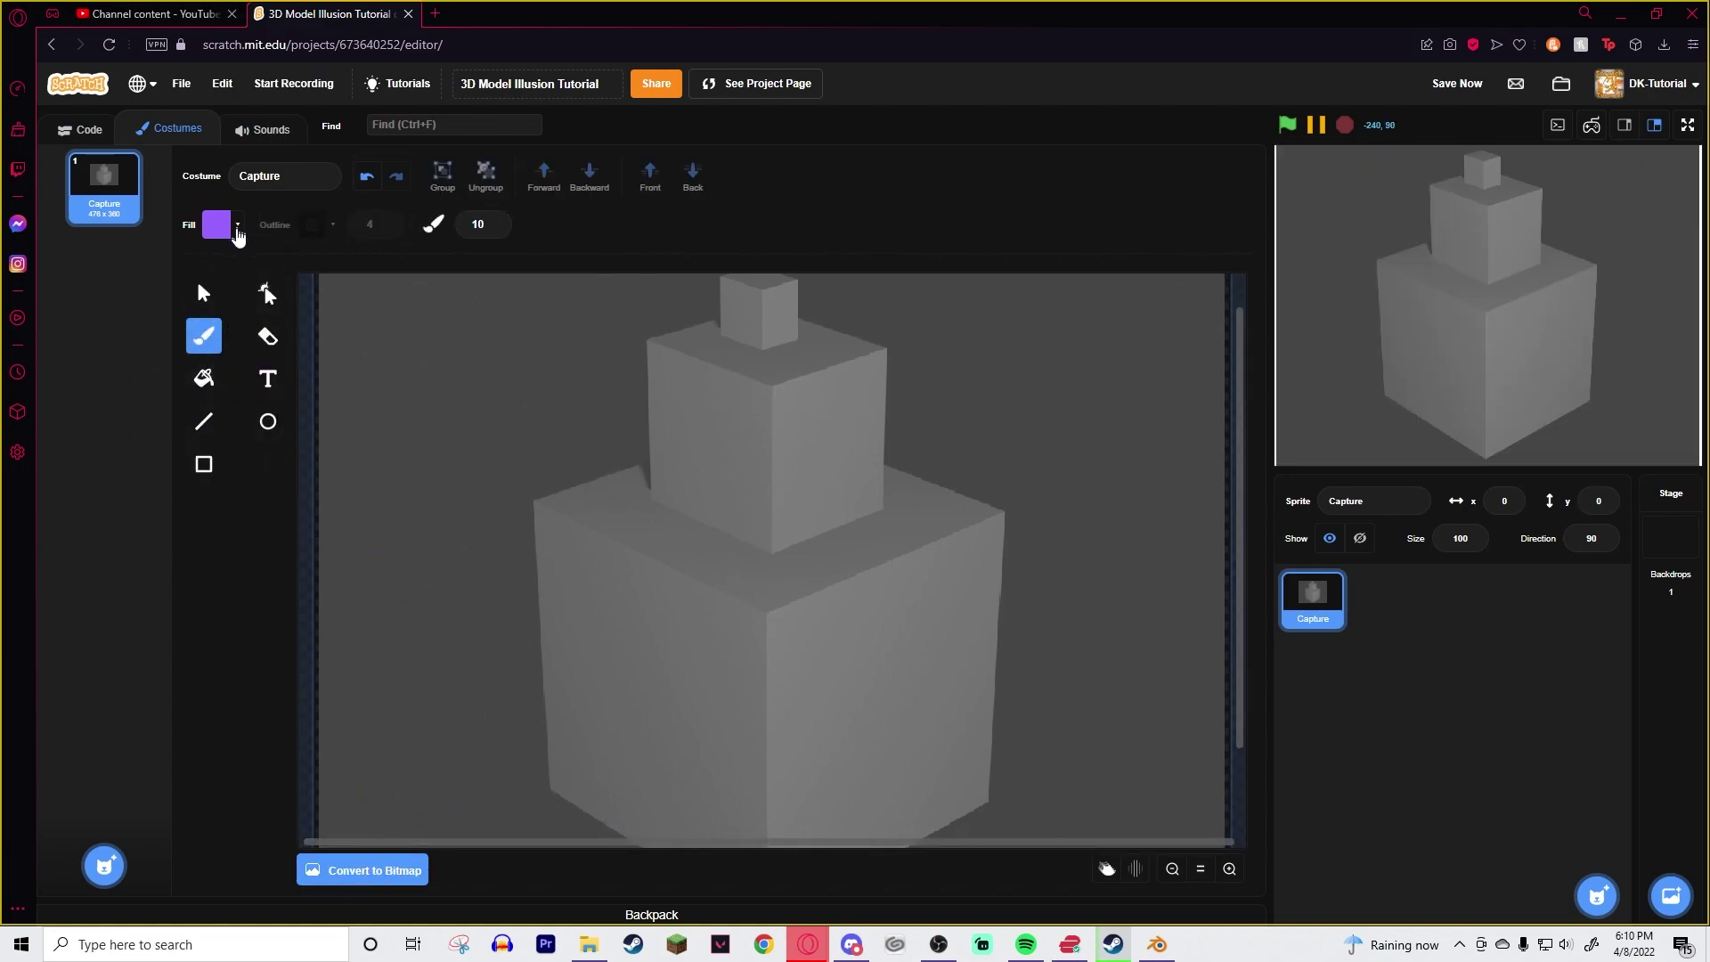
{"action": "left_click", "coordinate": [217, 225]}
{"action": "left_click_drag", "start_coordinate": [267, 395], "coordinate": [158, 395]}
- Paint two dot eyes and a smile on the middle cube, then view it full screen
{"action": "left_click", "coordinate": [676, 414]}
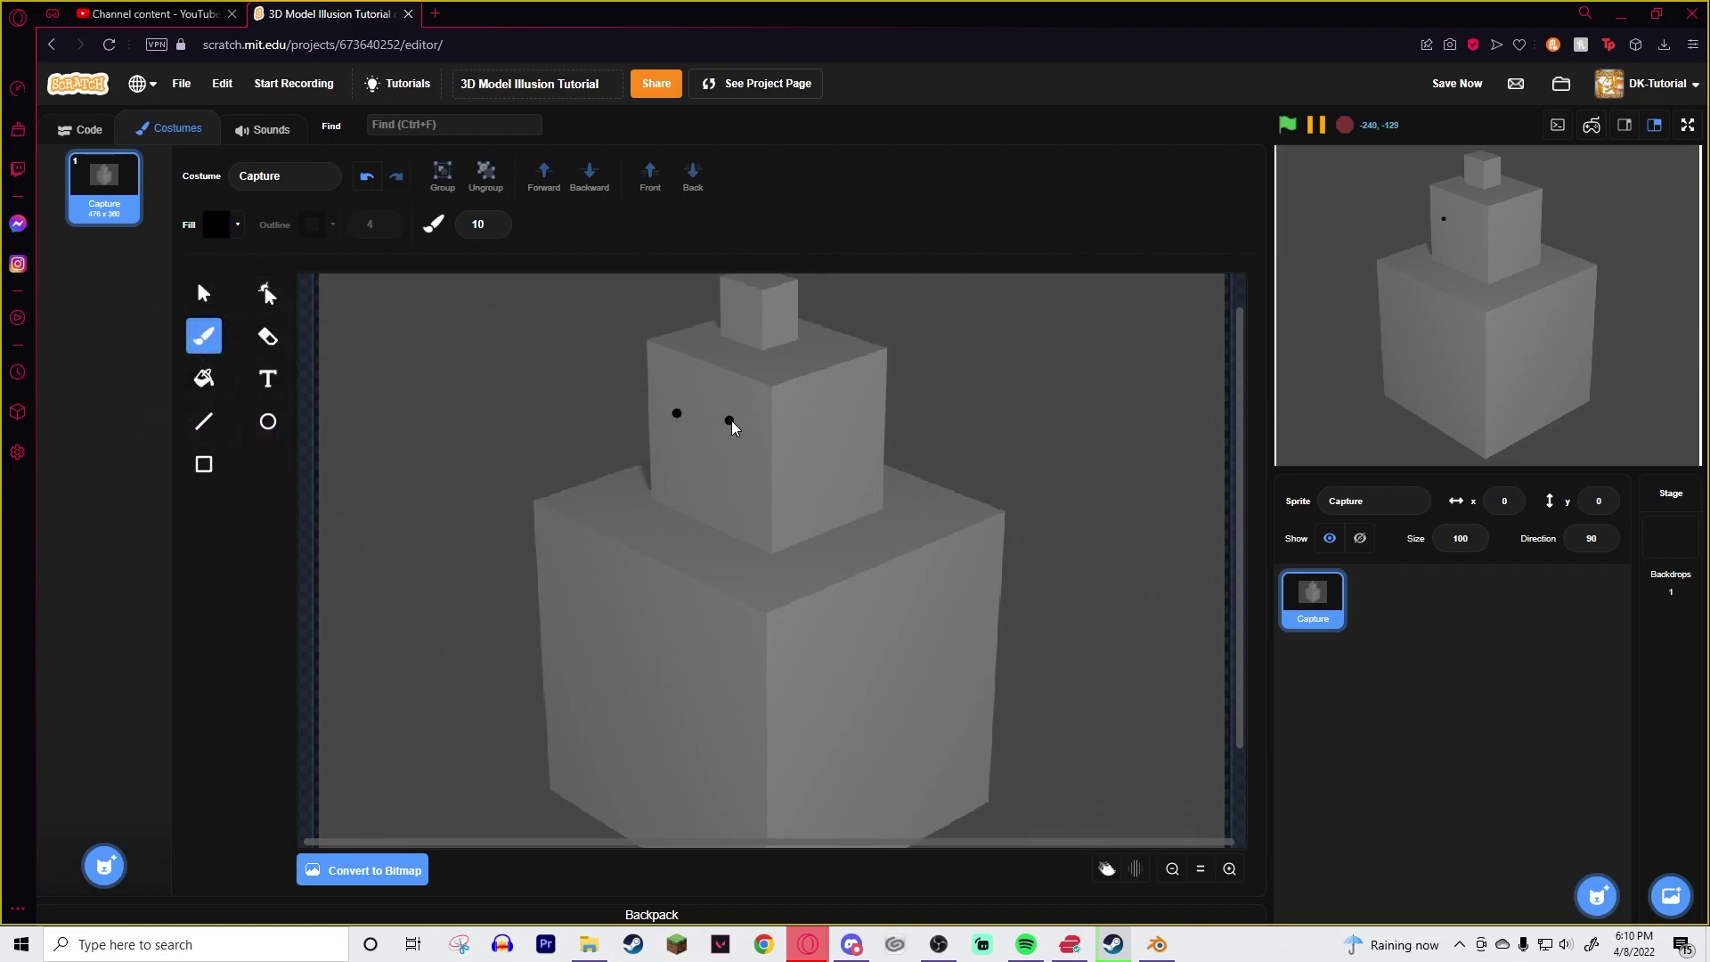
{"action": "left_click", "coordinate": [729, 431]}
{"action": "left_click_drag", "start_coordinate": [677, 462], "coordinate": [732, 470]}
{"action": "left_click", "coordinate": [1687, 124]}
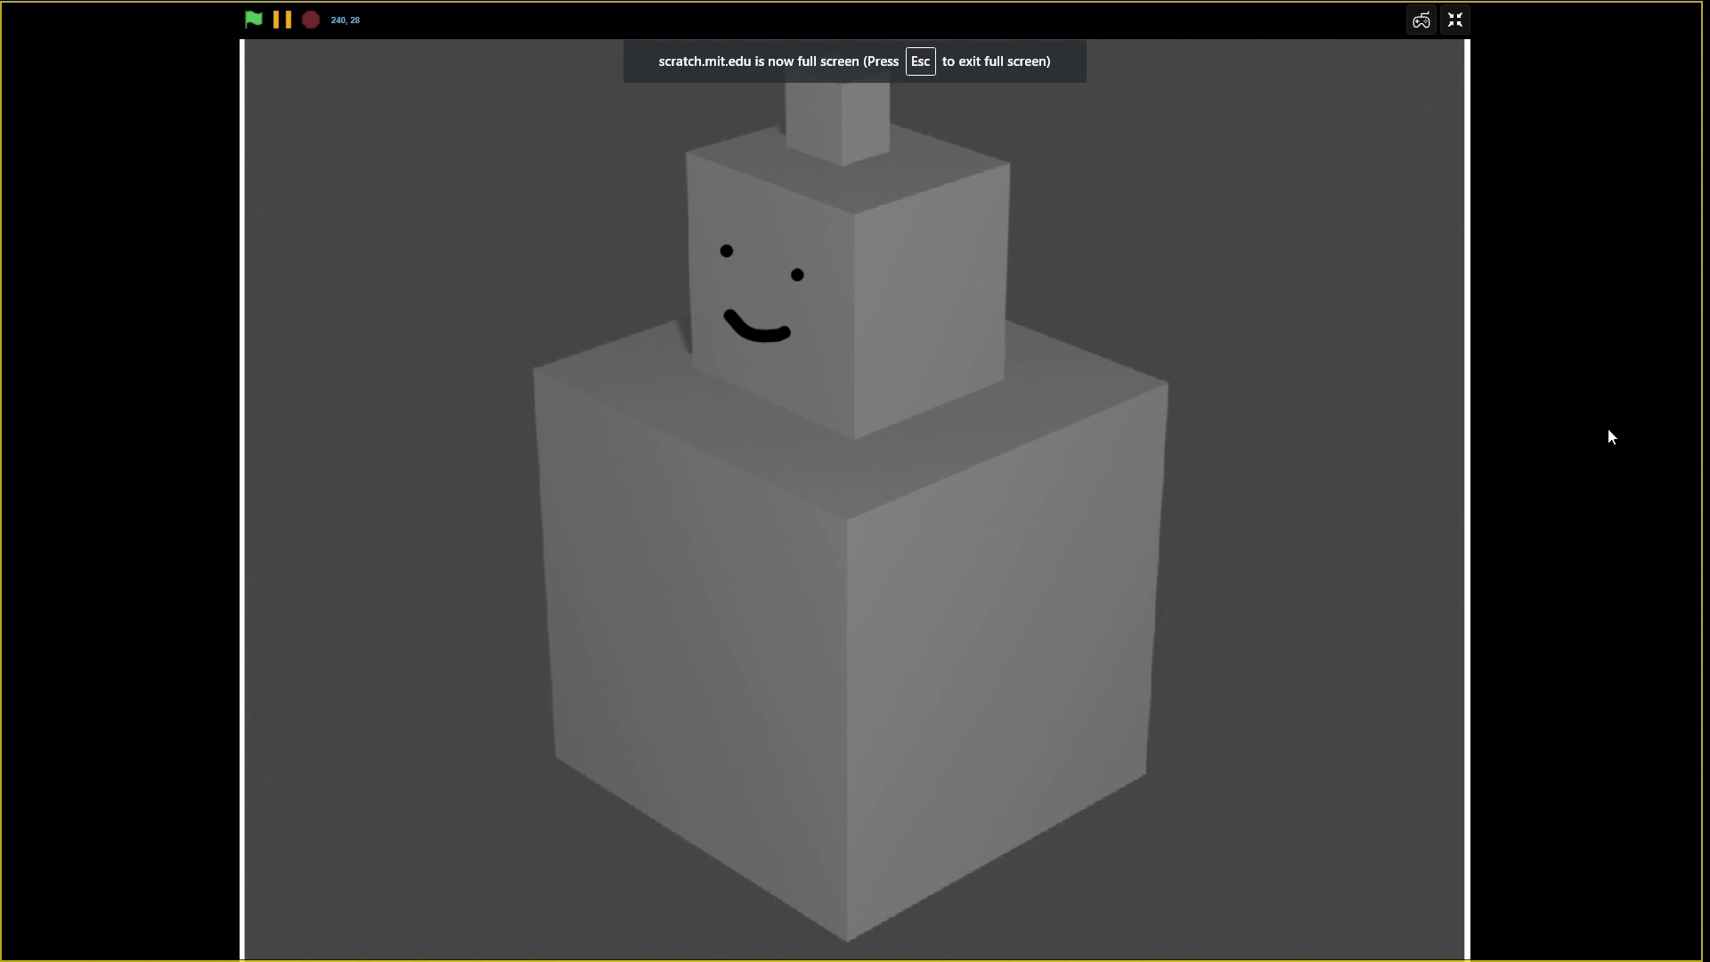